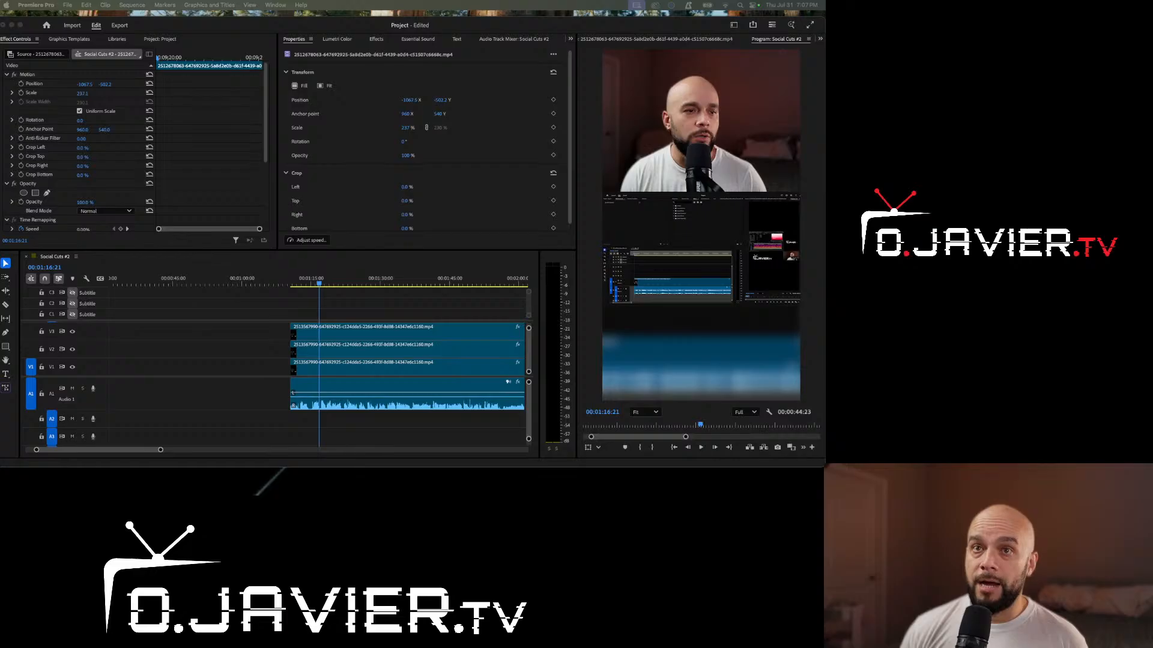
# Mark the sequence's In point at the start of the long uncaptioned clip, at 00:01:10:14
pyautogui.click(21, 25)
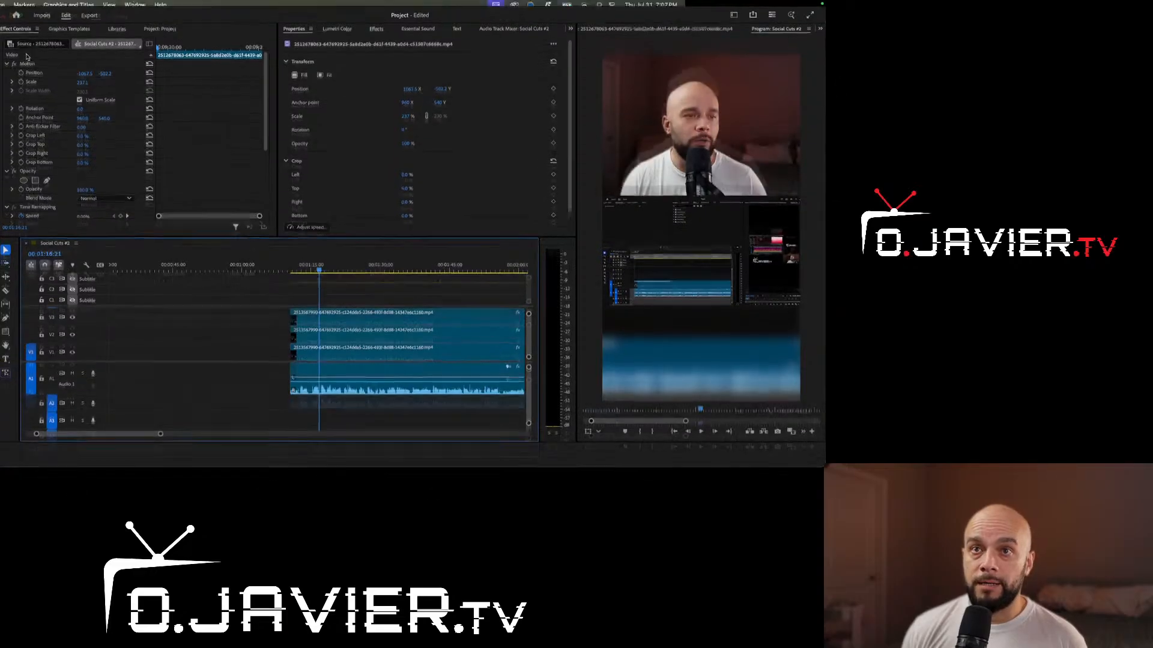
pyautogui.click(291, 276)
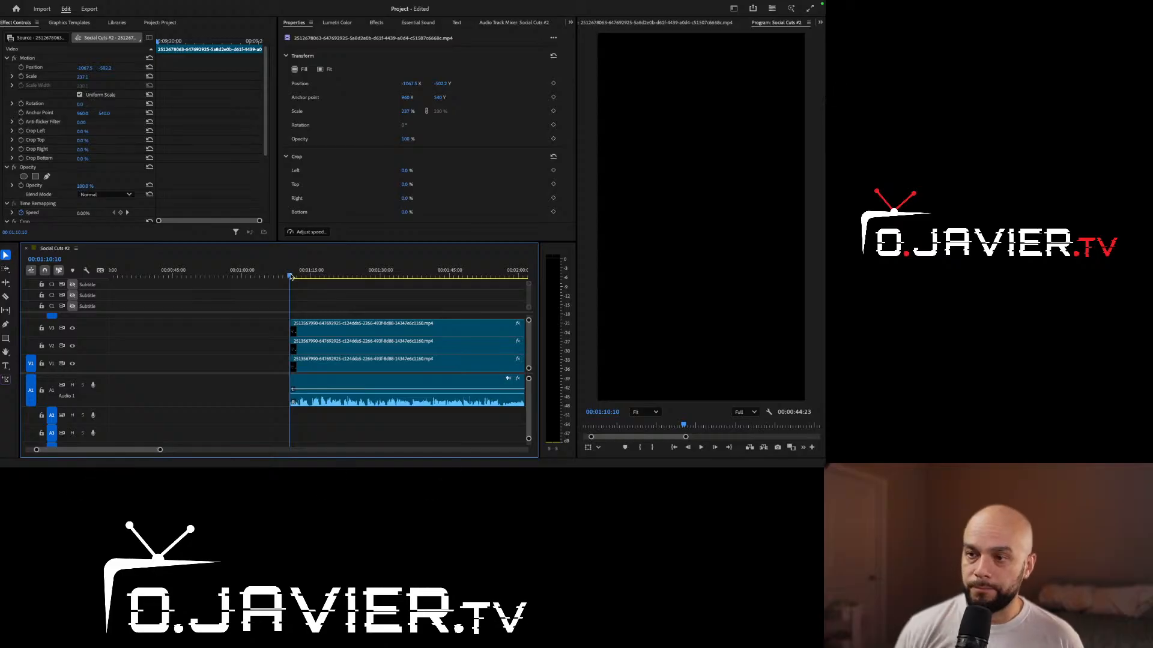
pyautogui.click(291, 276)
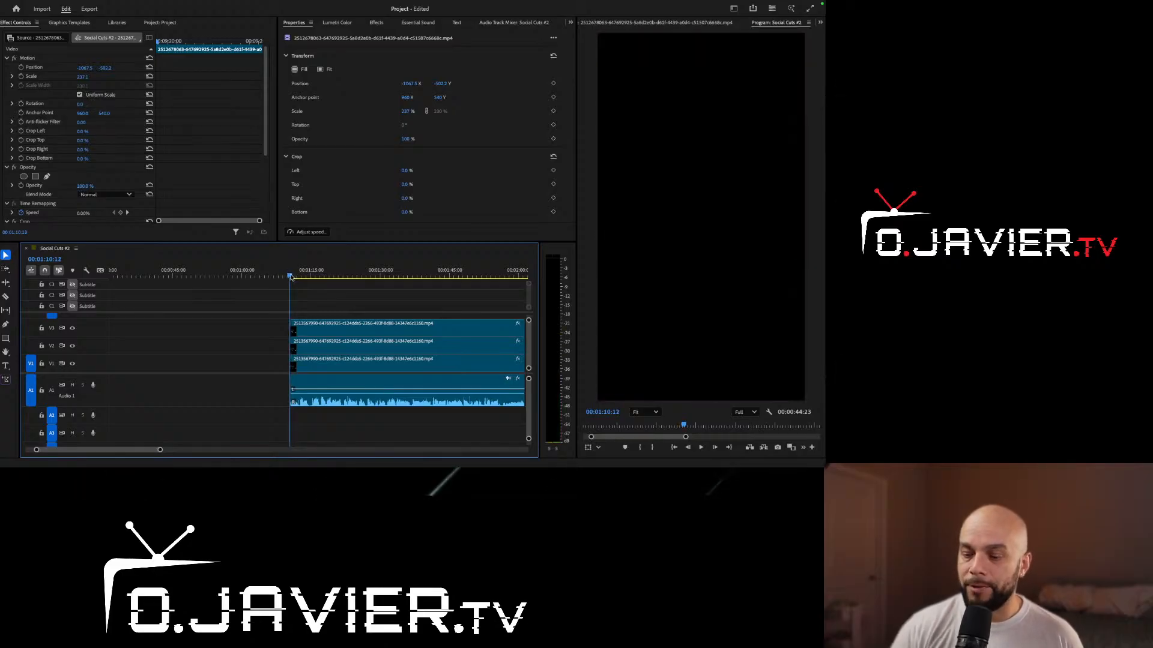
pyautogui.click(290, 277)
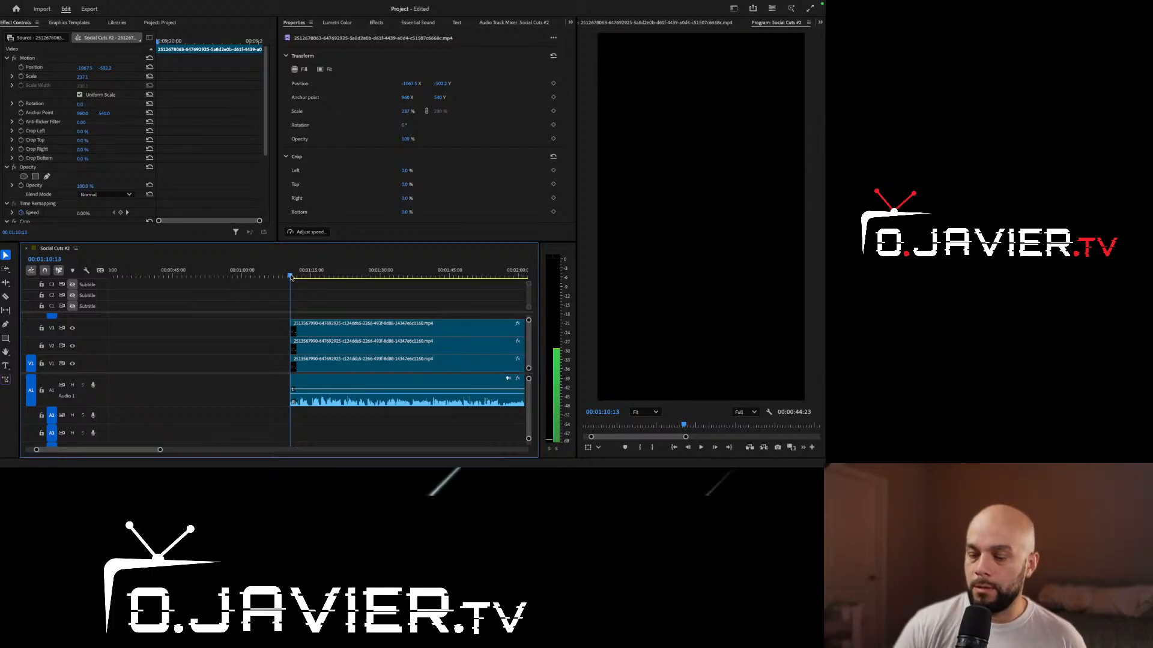
pyautogui.press('i')
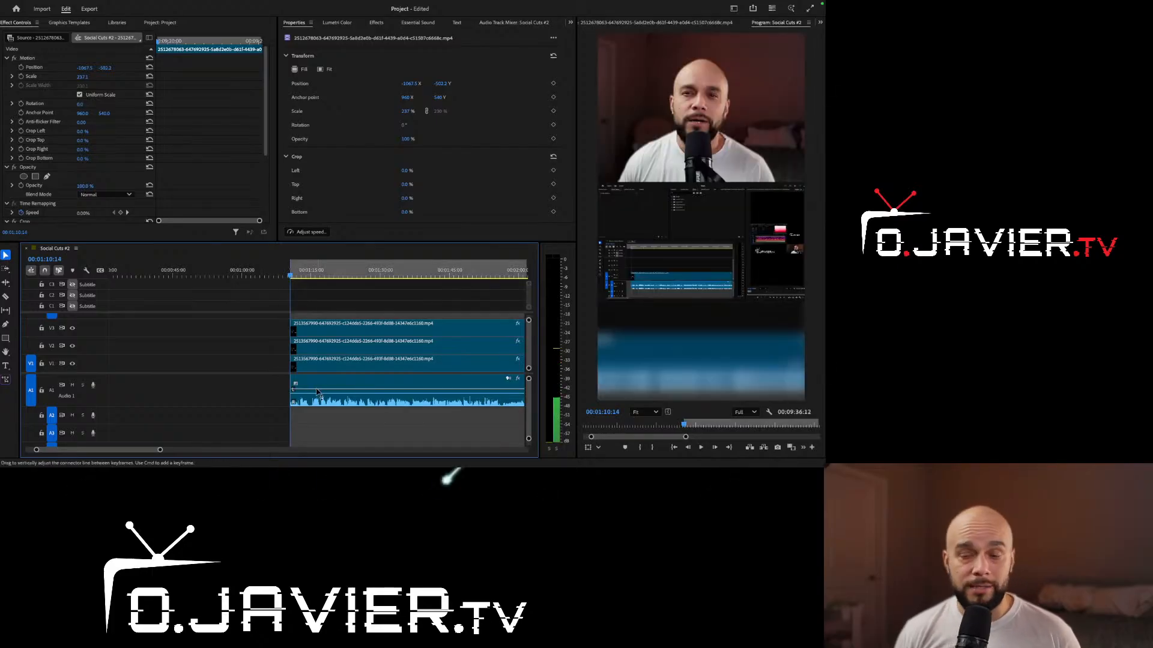
pyautogui.scroll(-3, 317, 392)
pyautogui.scroll(-1, 317, 391)
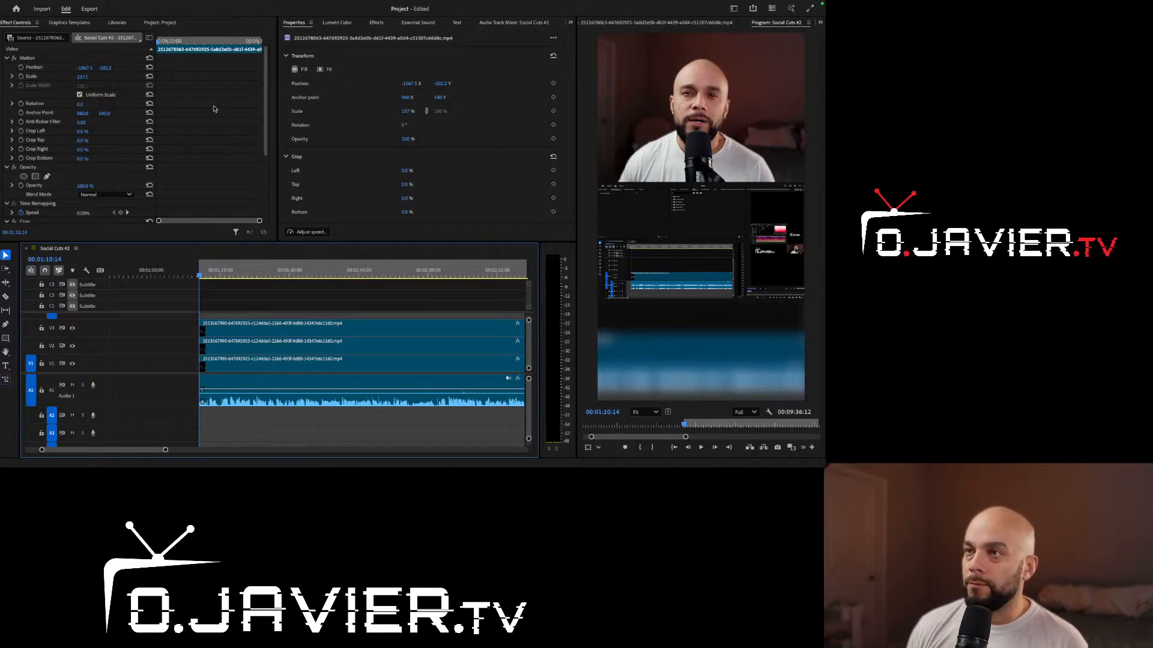
# Show the sequence's captions view and mark the Out point at the end of the long clip, at 00:02:25:19
pyautogui.click(458, 23)
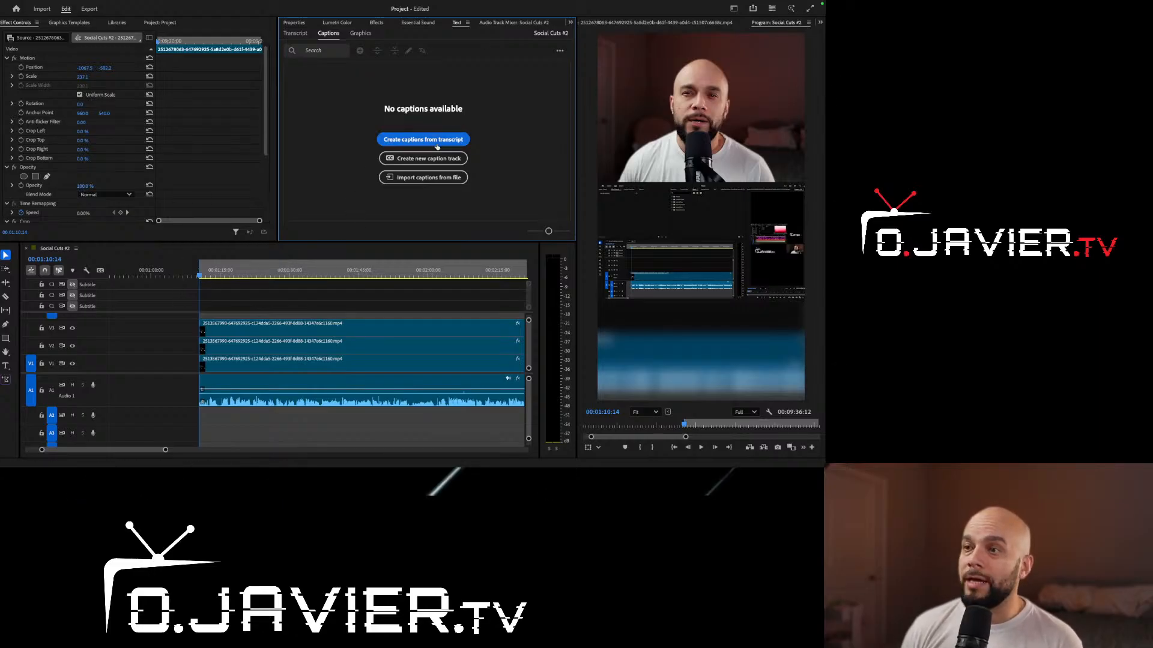
pyautogui.click(205, 276)
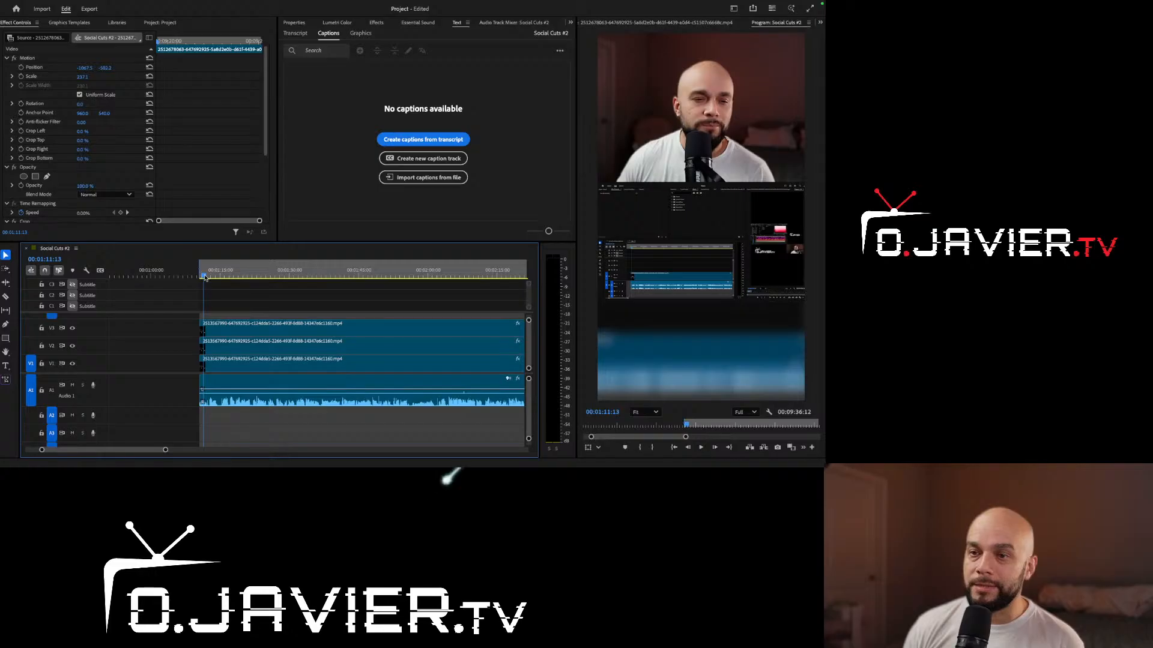
pyautogui.press('-')
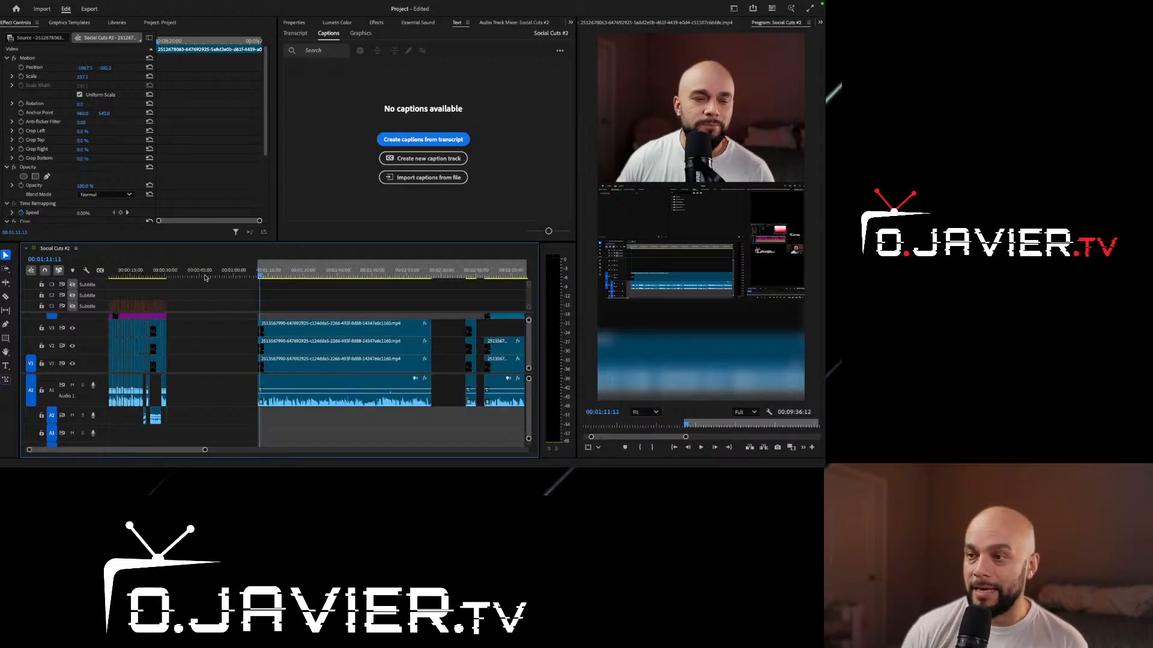
pyautogui.click(431, 277)
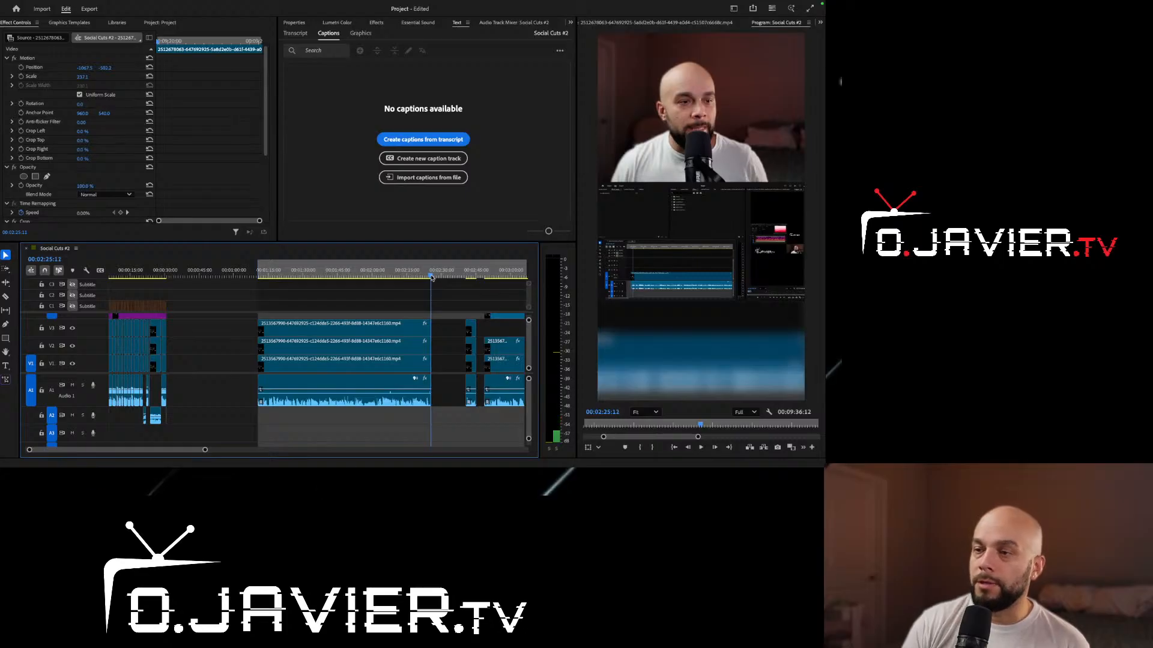
pyautogui.hotkey('shift', 'Right')
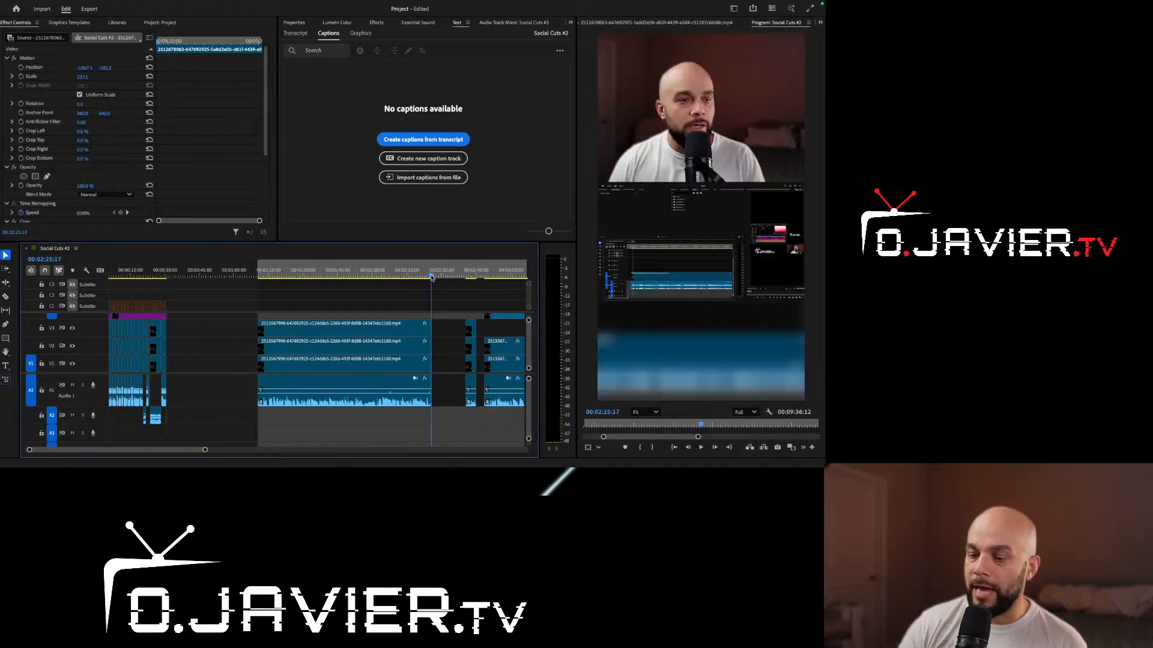
pyautogui.press('=')
pyautogui.press('Right')
pyautogui.press('Right')
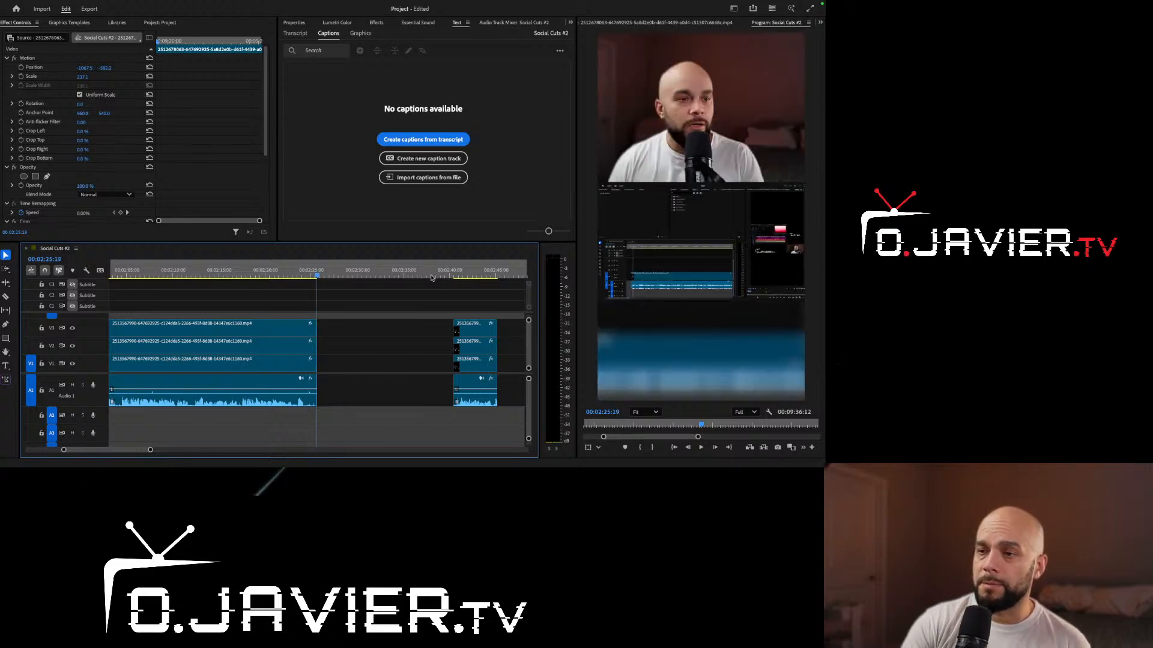
pyautogui.press('o')
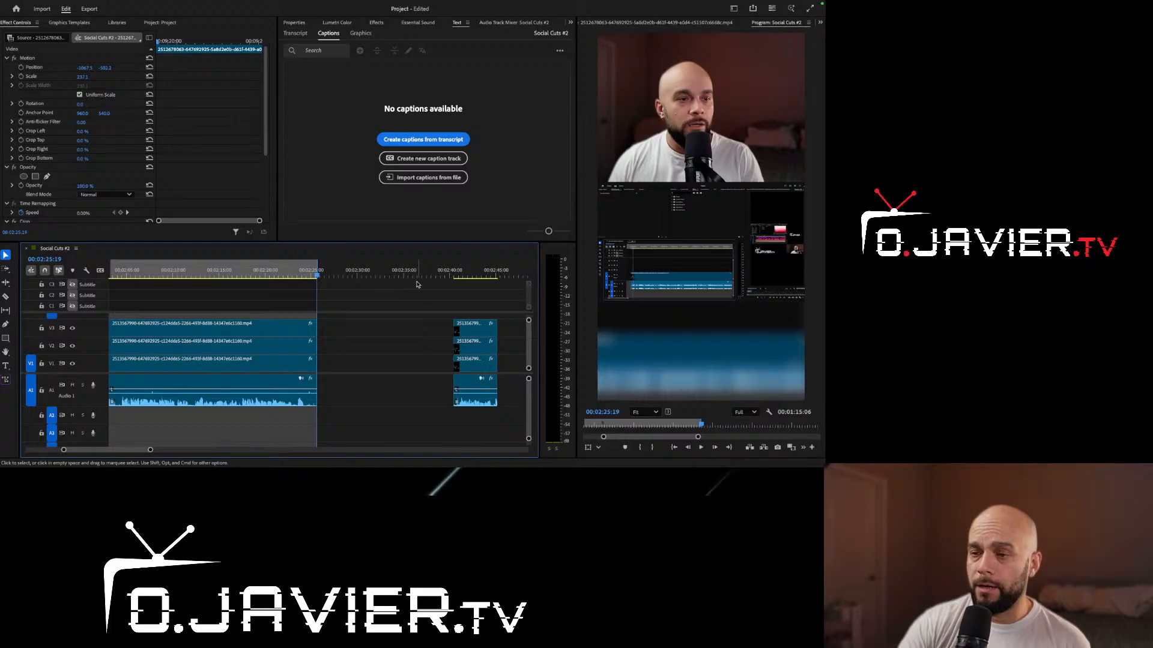
# Show the sequence's transcript and start re-transcribing the sequence
pyautogui.press('-')
pyautogui.press('-')
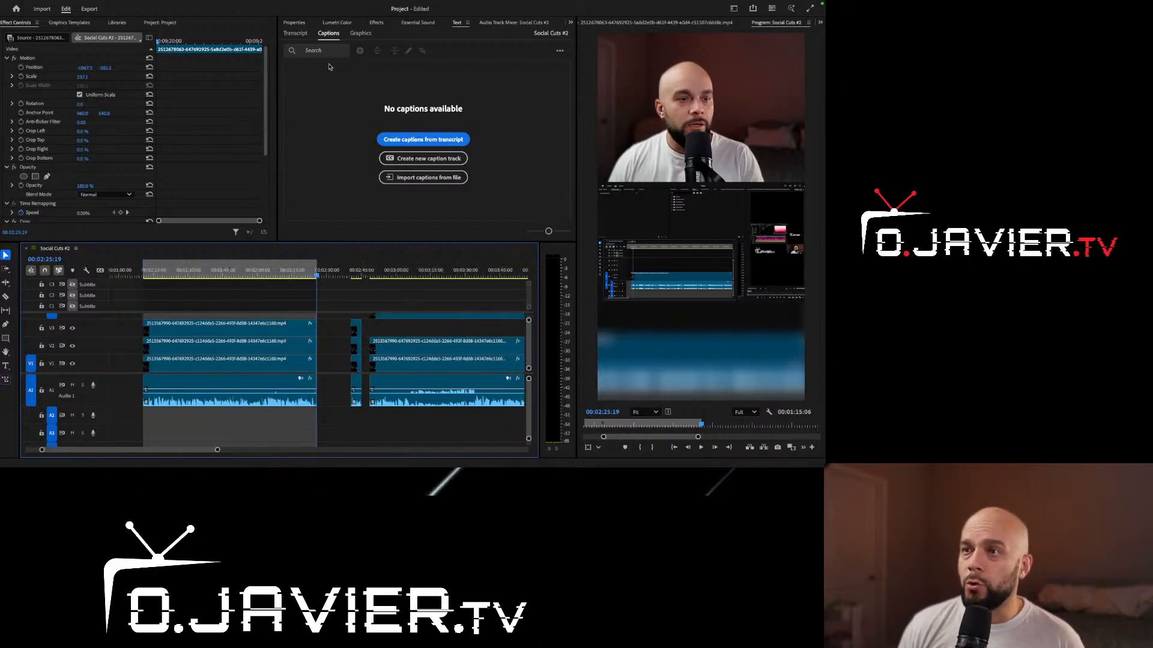
pyautogui.click(295, 33)
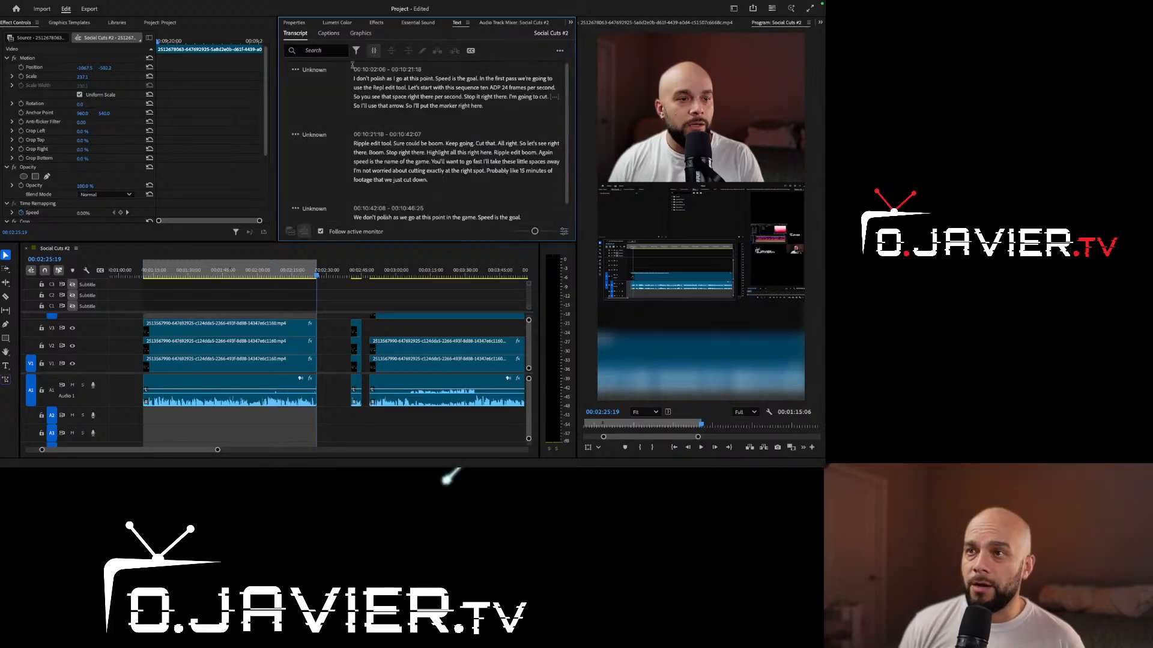
pyautogui.click(328, 33)
pyautogui.click(367, 34)
pyautogui.click(295, 33)
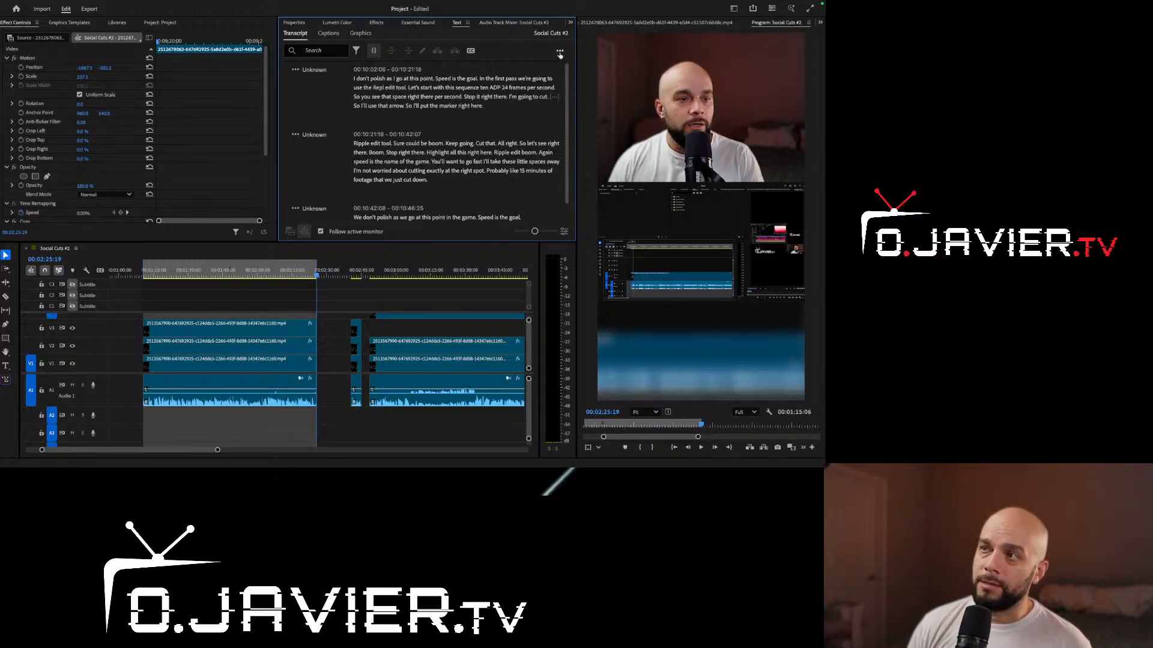
pyautogui.click(559, 52)
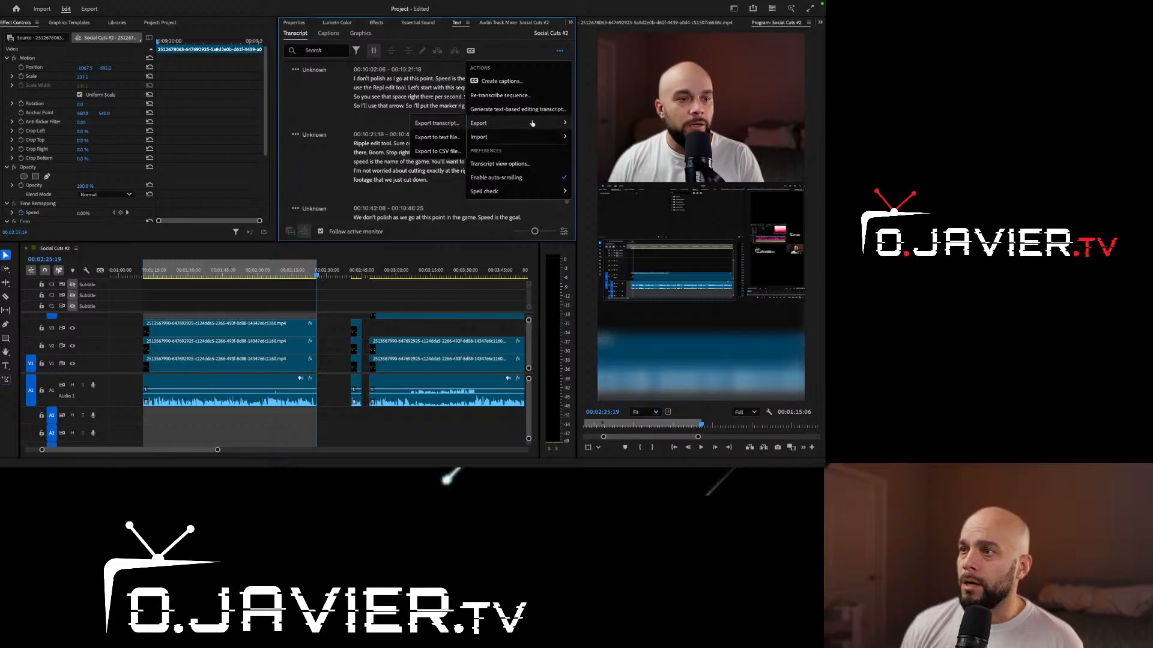
pyautogui.click(508, 97)
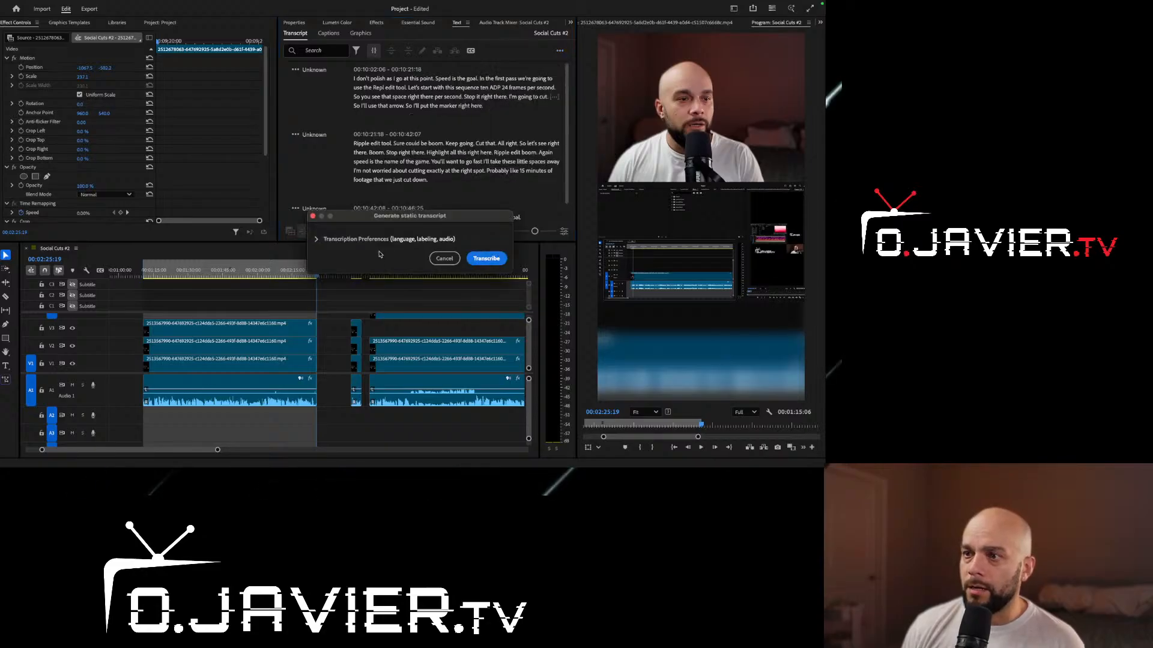
# Generate the static transcript from the Audio 1 track, transcribing only from the In point to the Out point
pyautogui.click(318, 239)
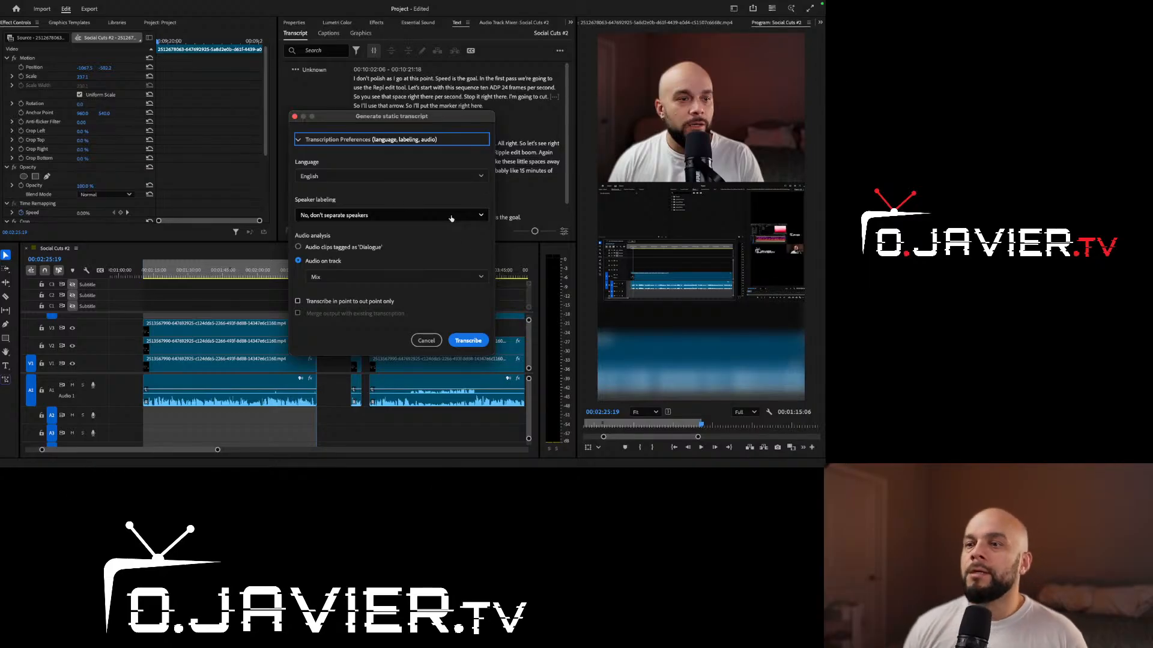
pyautogui.click(473, 280)
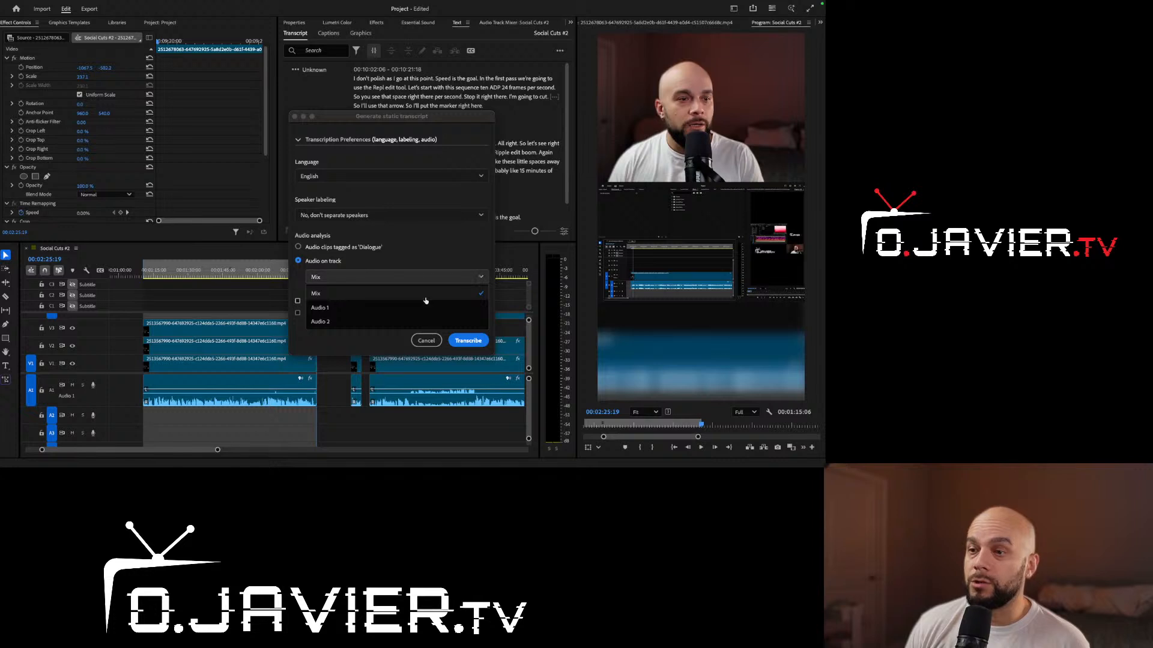
pyautogui.click(384, 303)
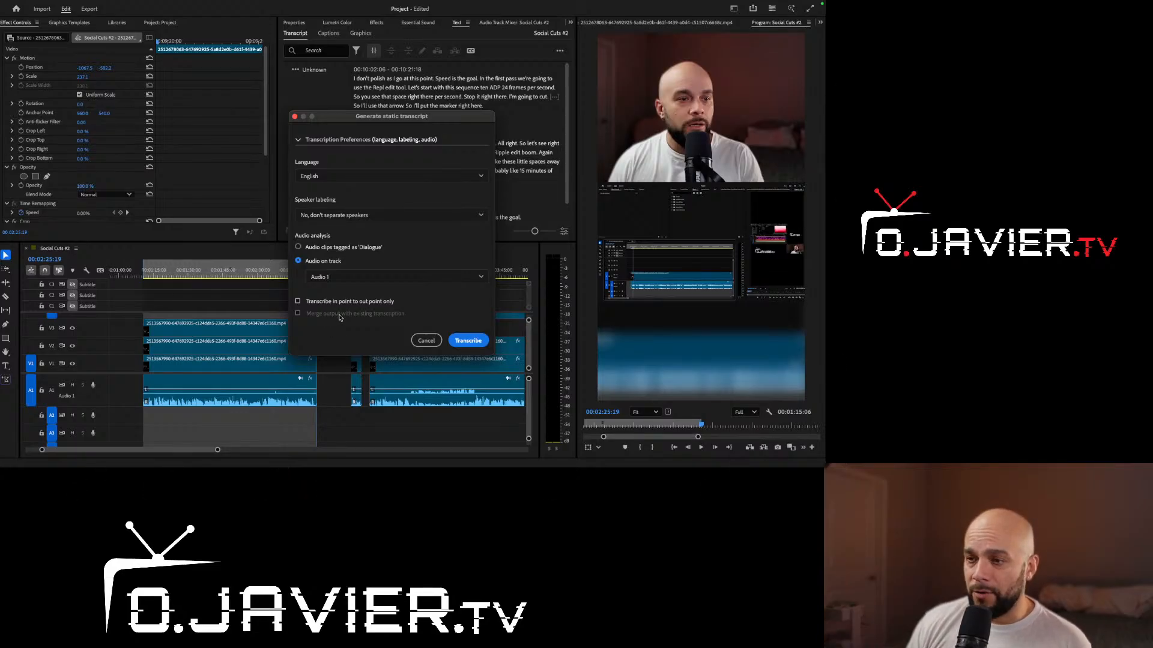
pyautogui.click(297, 301)
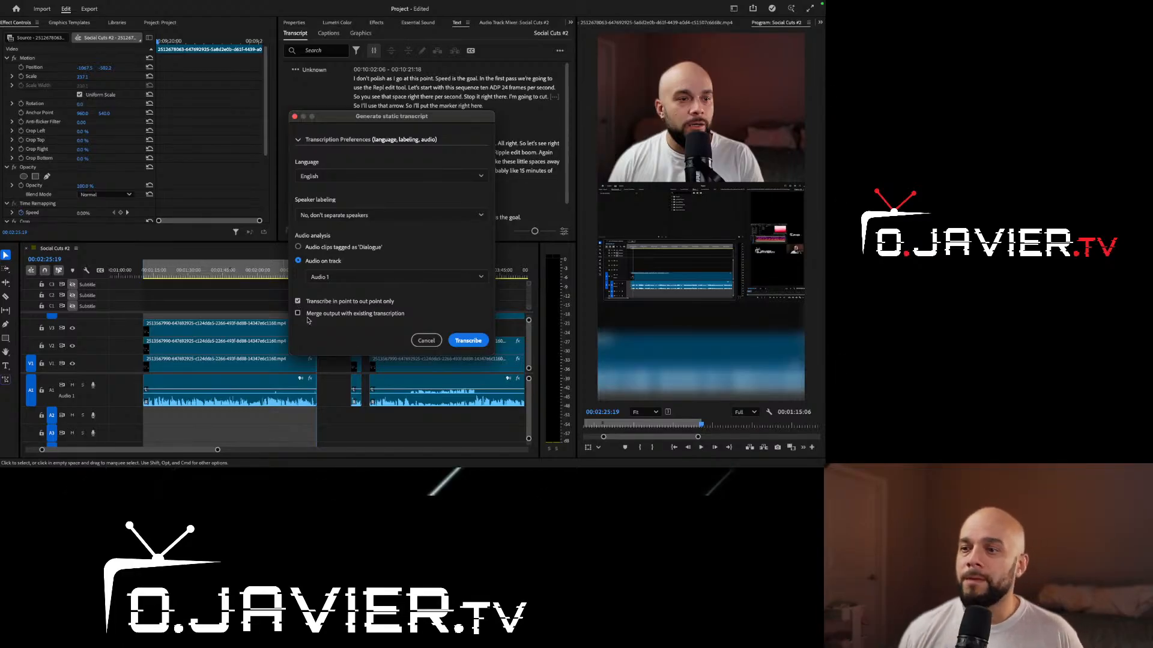
pyautogui.click(467, 340)
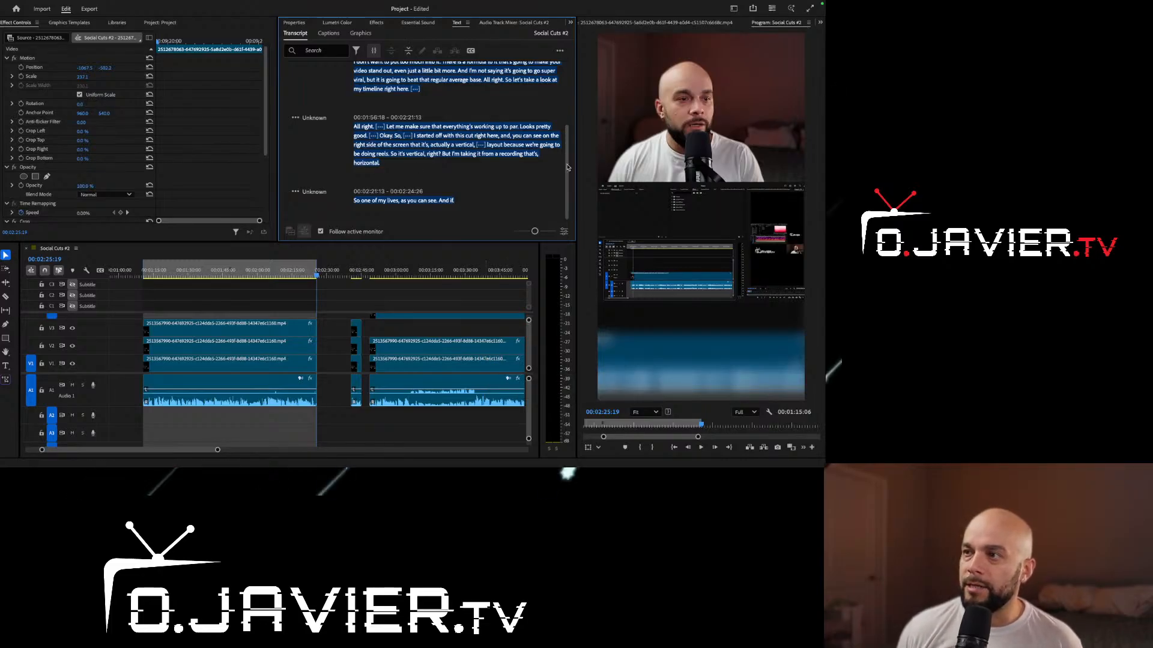
# Review the new transcript, start creating captions from it and expand the captioning preferences
pyautogui.scroll(1, 567, 163)
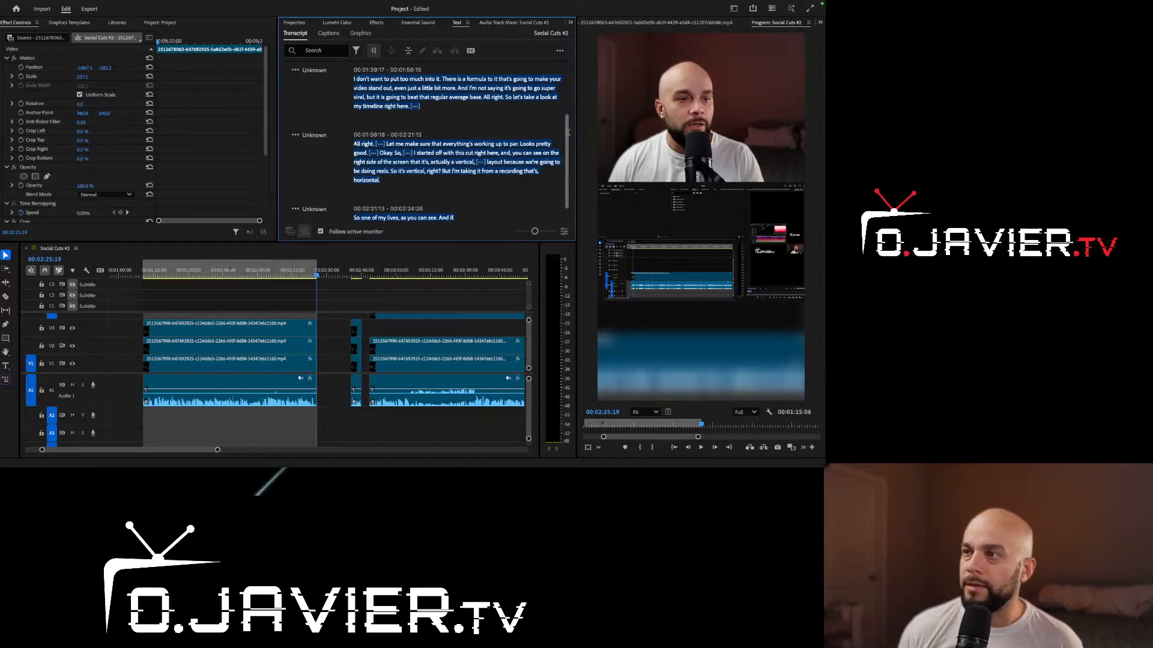
pyautogui.scroll(1, 510, 108)
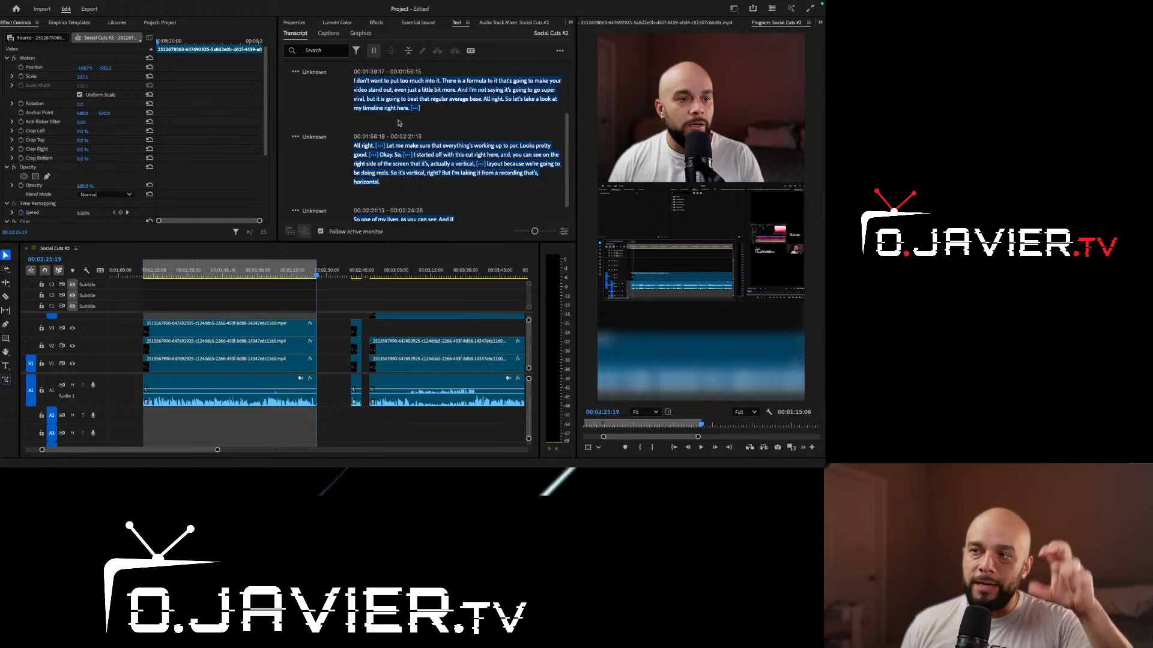
pyautogui.click(471, 51)
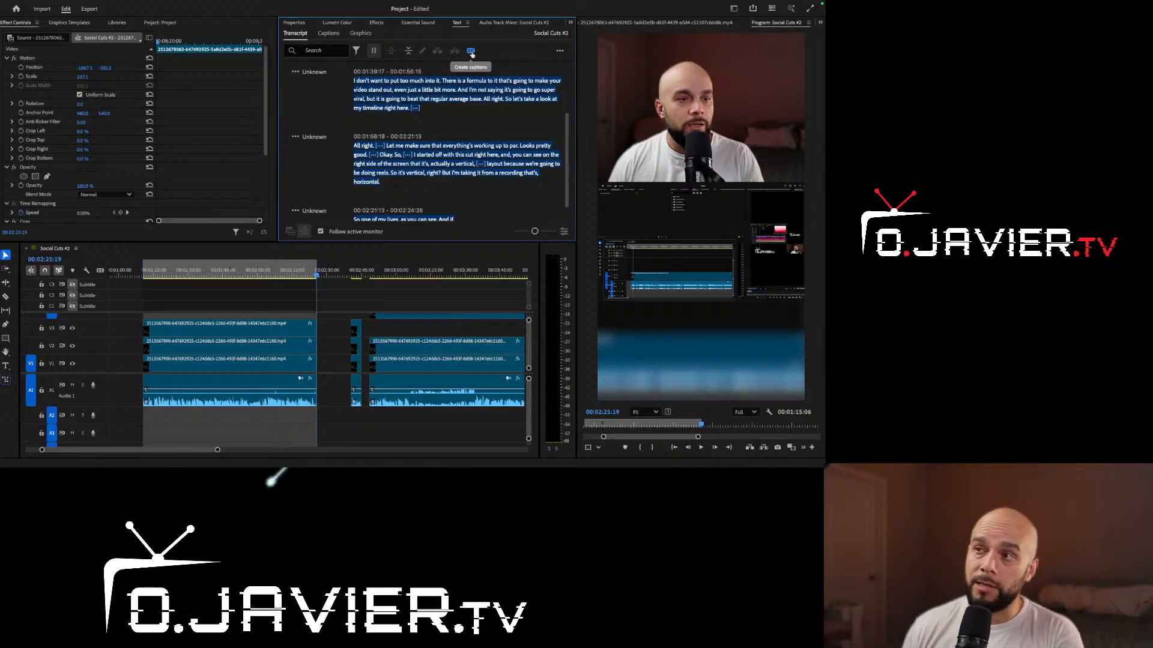
pyautogui.click(472, 52)
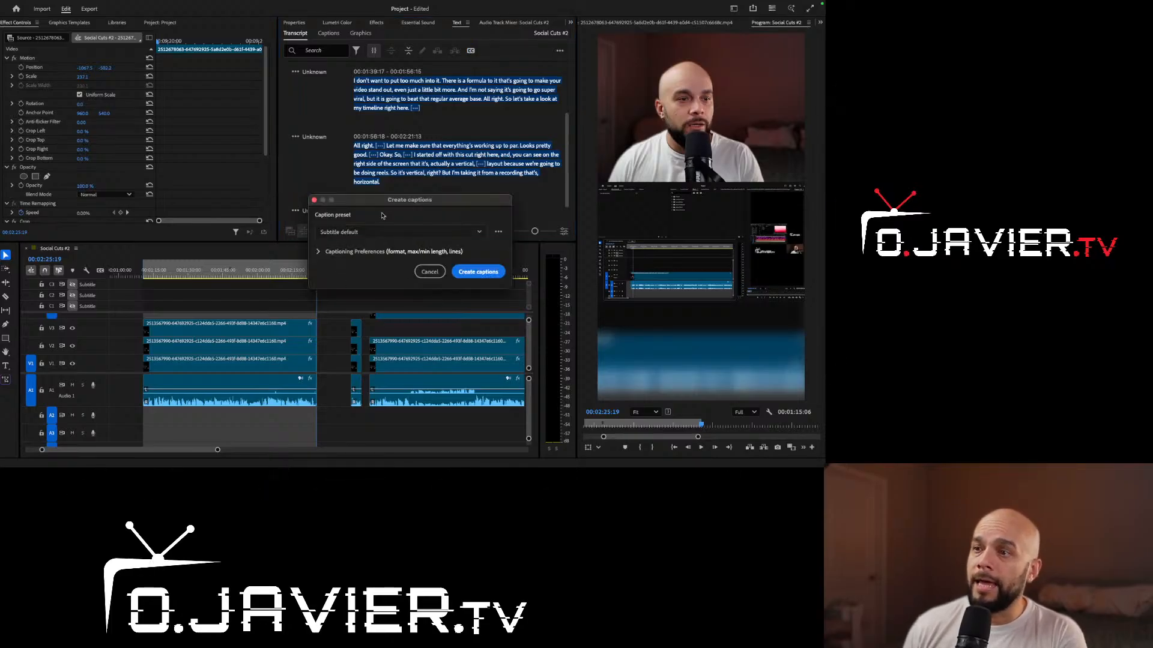
pyautogui.moveTo(402, 204)
pyautogui.mouseDown()
pyautogui.moveTo(388, 175)
pyautogui.moveTo(392, 209)
pyautogui.mouseUp()
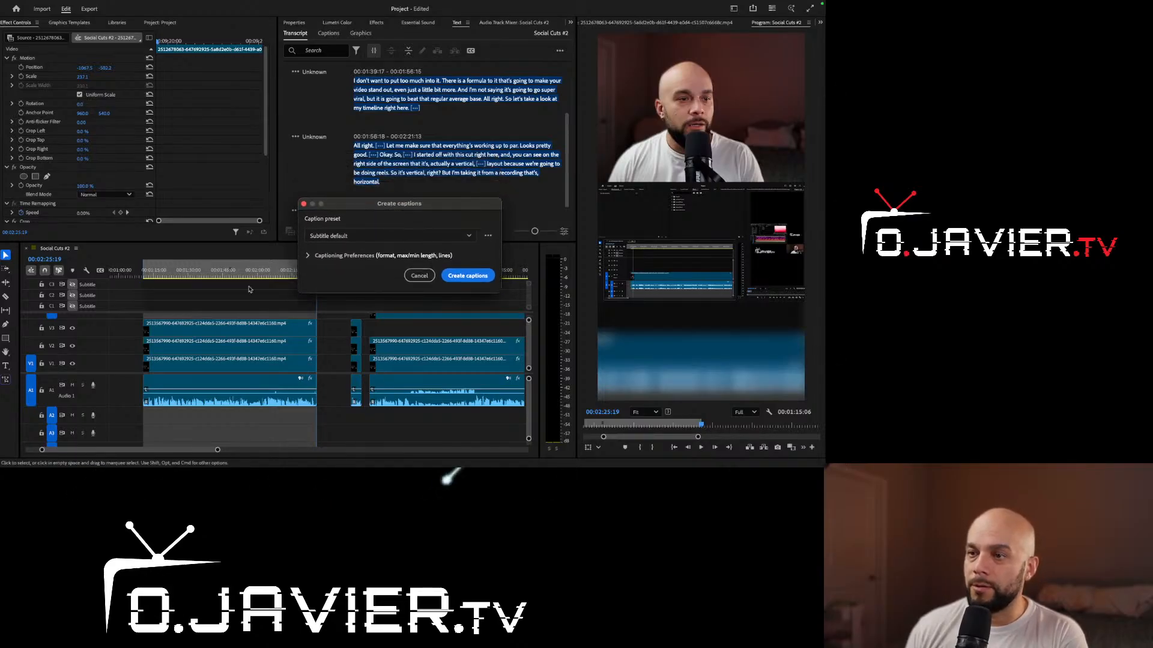
pyautogui.click(308, 256)
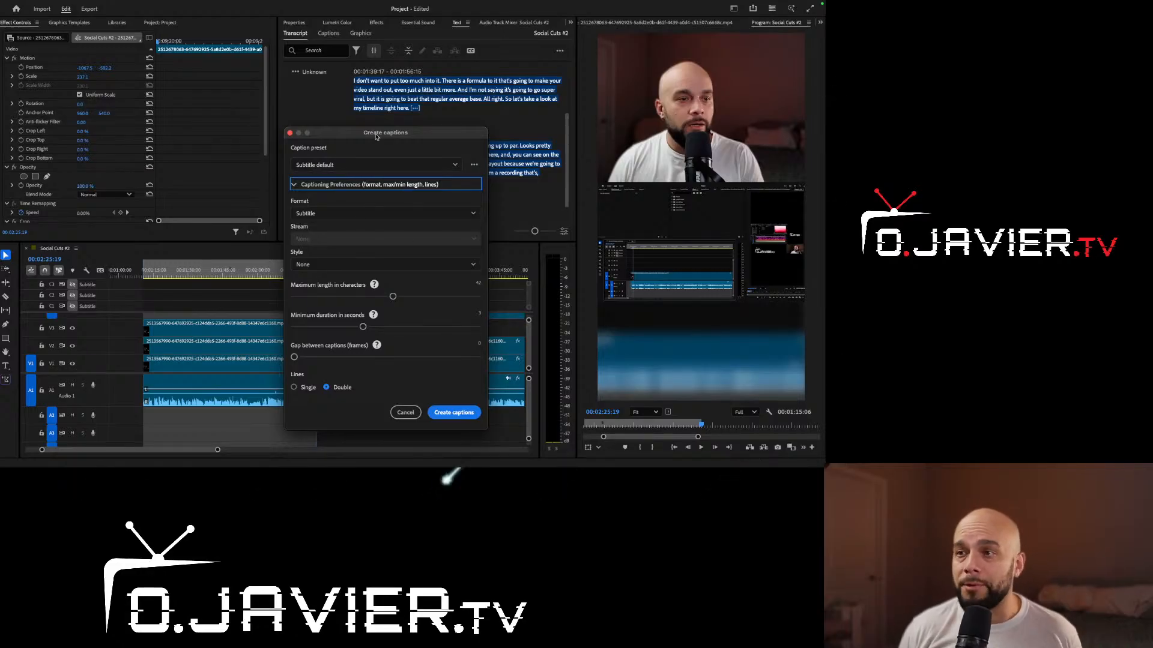
# Keep the caption format as Subtitle and choose the Social Captions preset
pyautogui.click(361, 165)
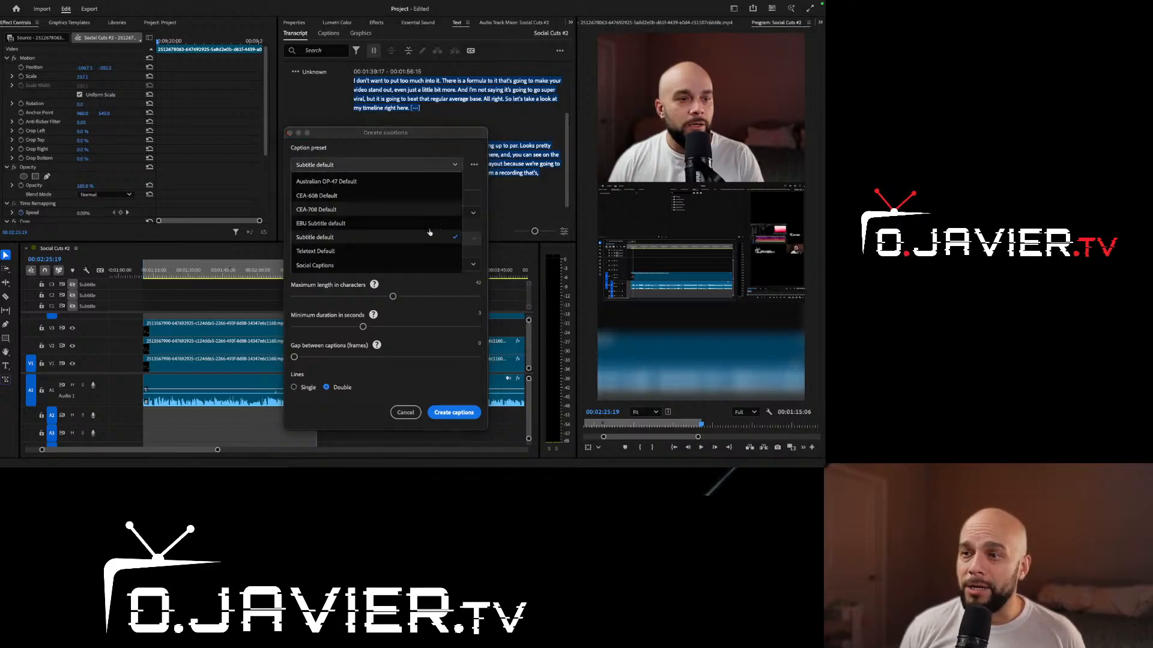
pyautogui.click(429, 139)
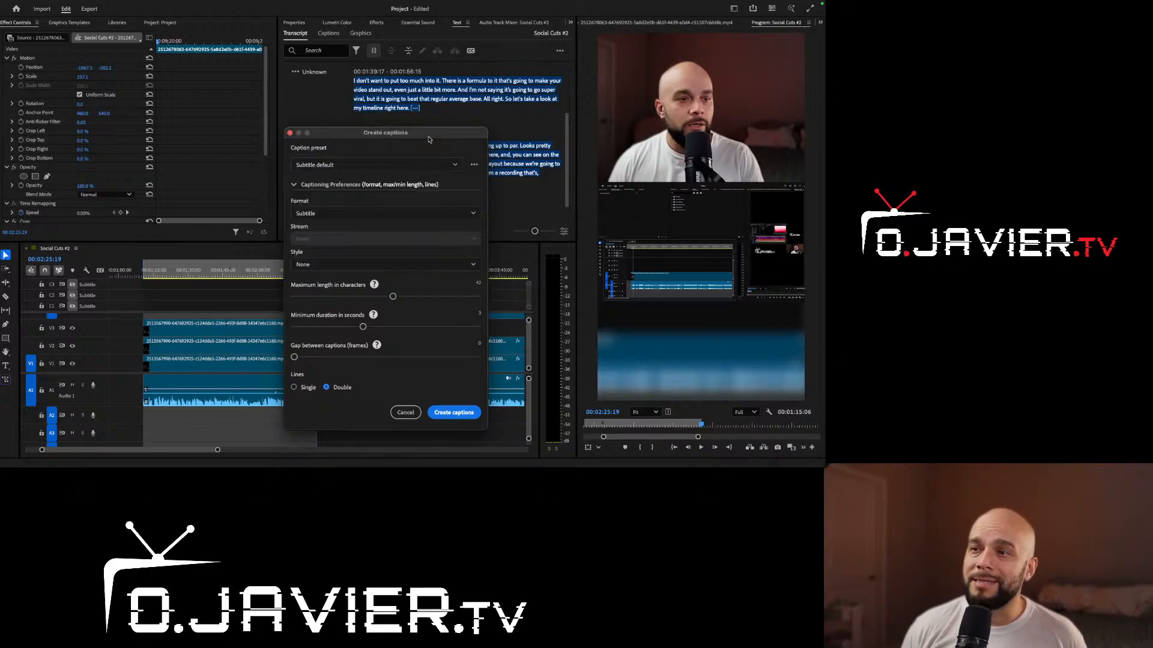
pyautogui.click(372, 214)
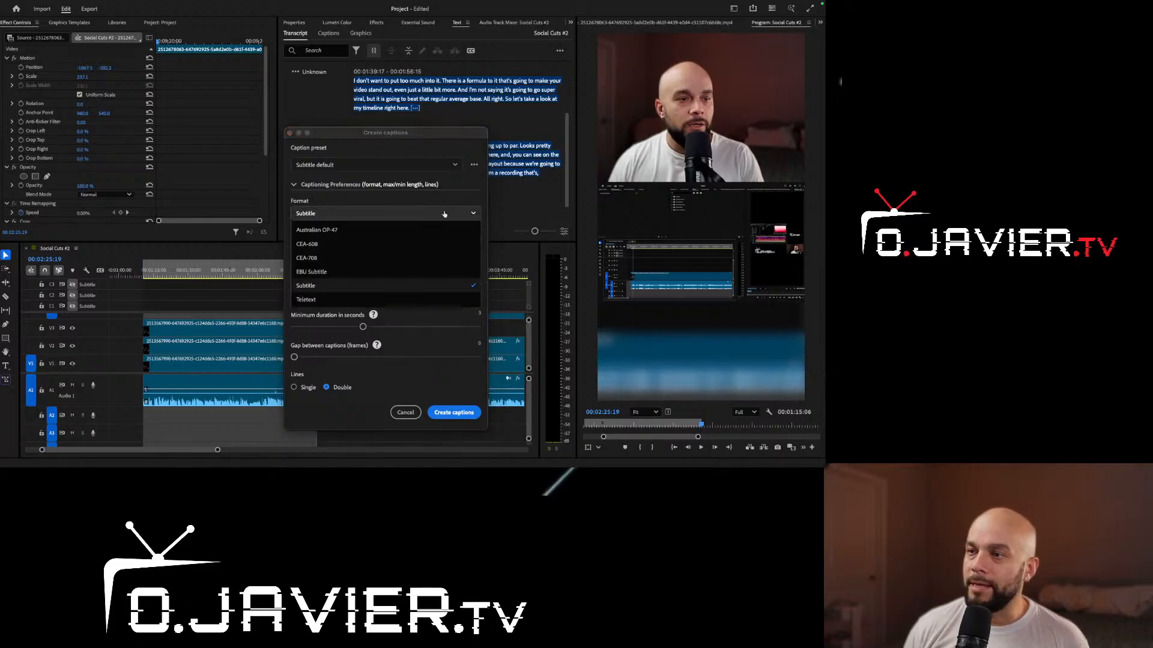
pyautogui.click(340, 286)
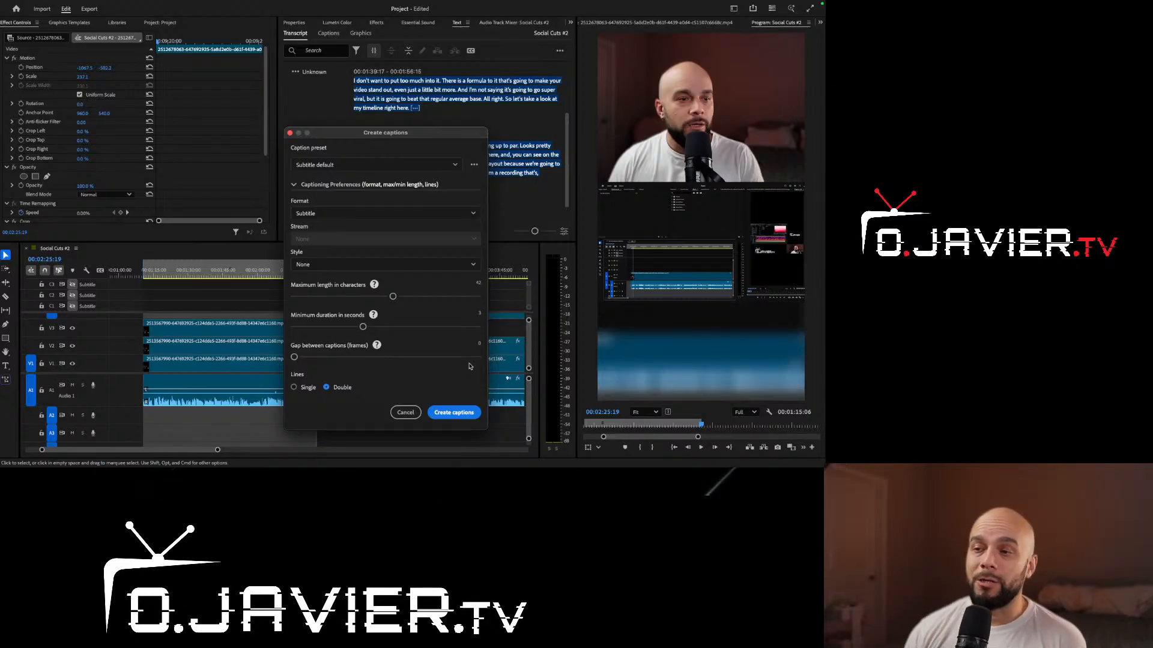
pyautogui.click(452, 167)
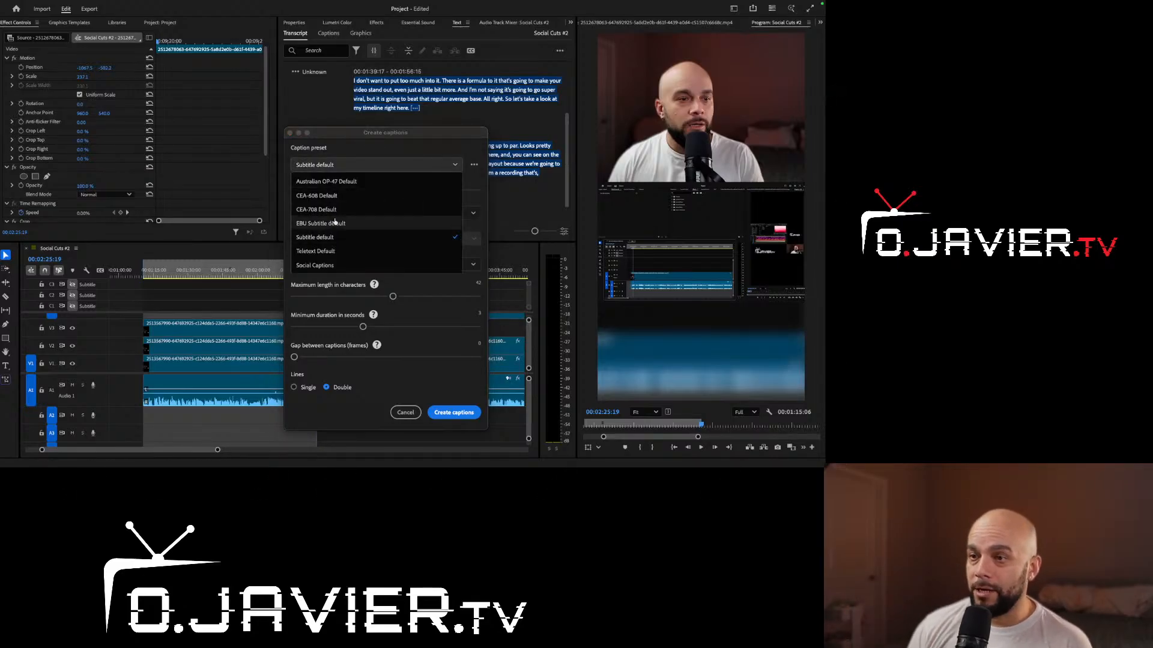
pyautogui.click(323, 266)
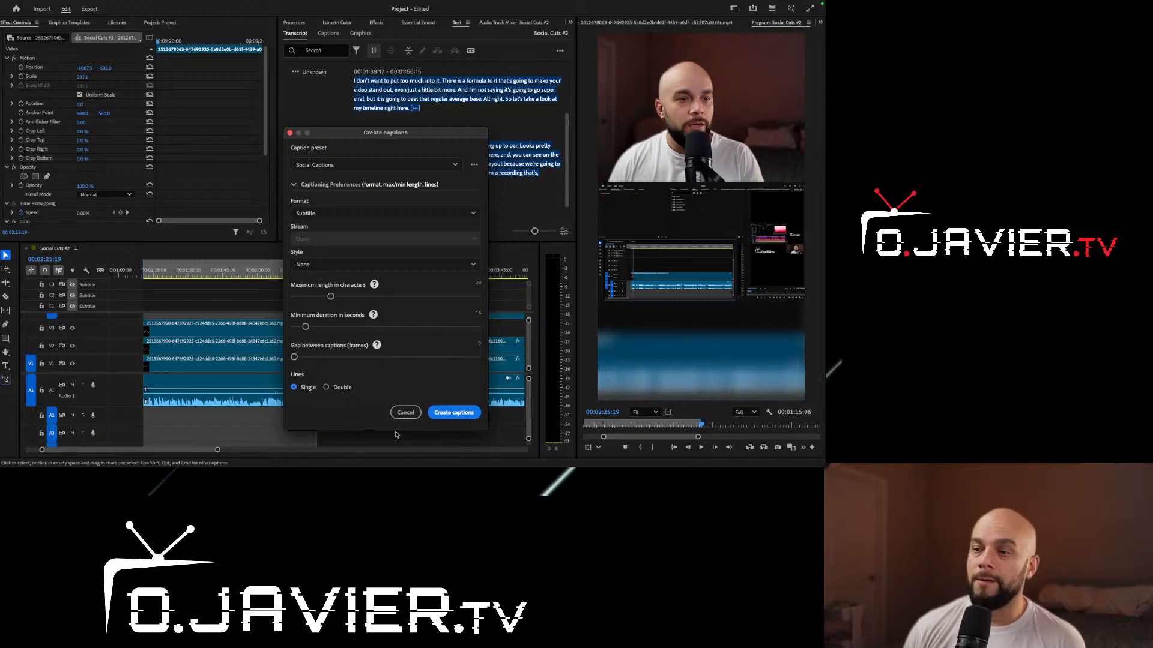
# Create the captions with the chosen preferences and scrub through the start of the marked section to check them
pyautogui.click(455, 413)
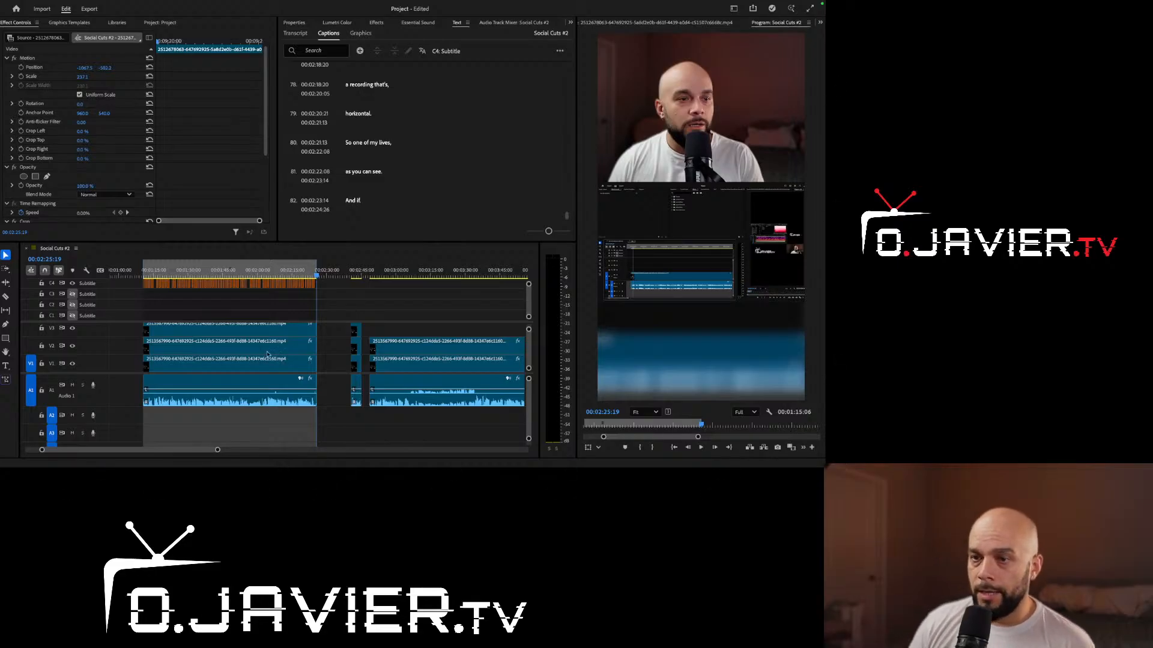
pyautogui.click(174, 272)
pyautogui.moveTo(174, 272); pyautogui.dragTo(194, 272)
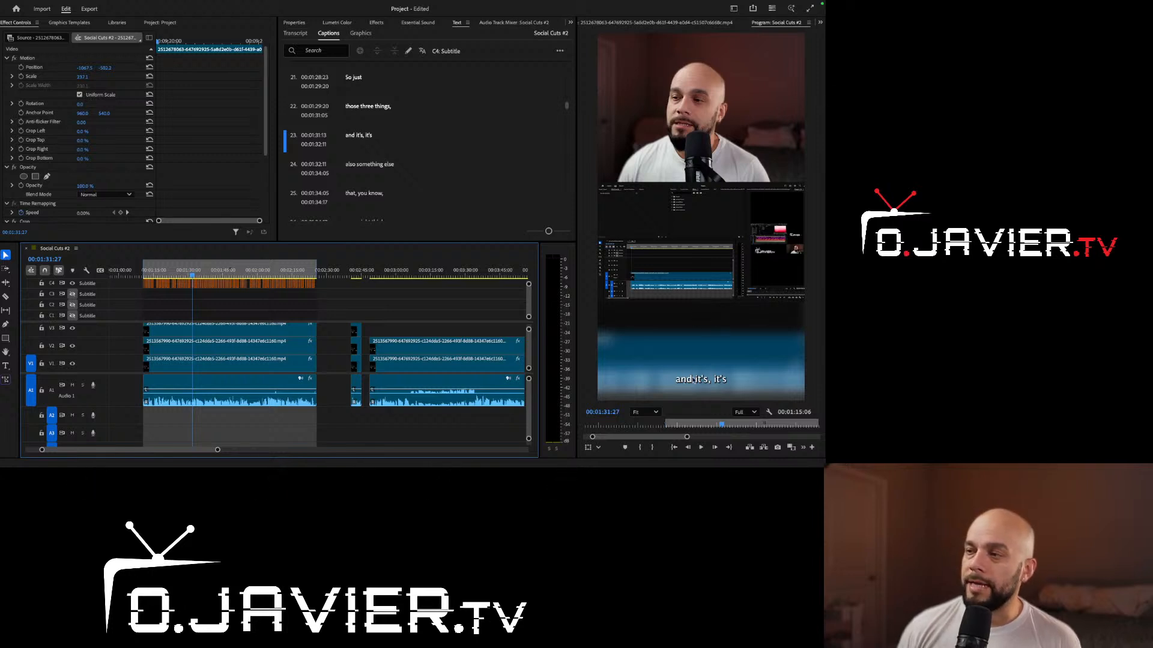
pyautogui.click(185, 273)
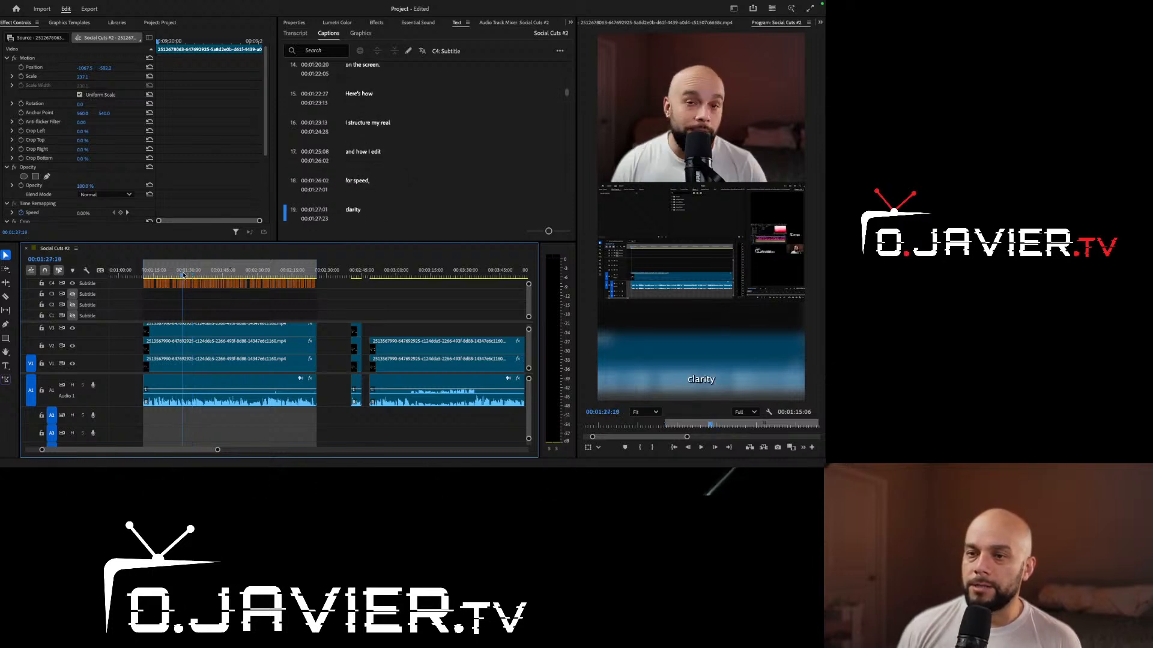
# Play parts of the captioned section to check the captions' timing against the speech
pyautogui.press('space')
pyautogui.hscroll(-3, 184, 273)
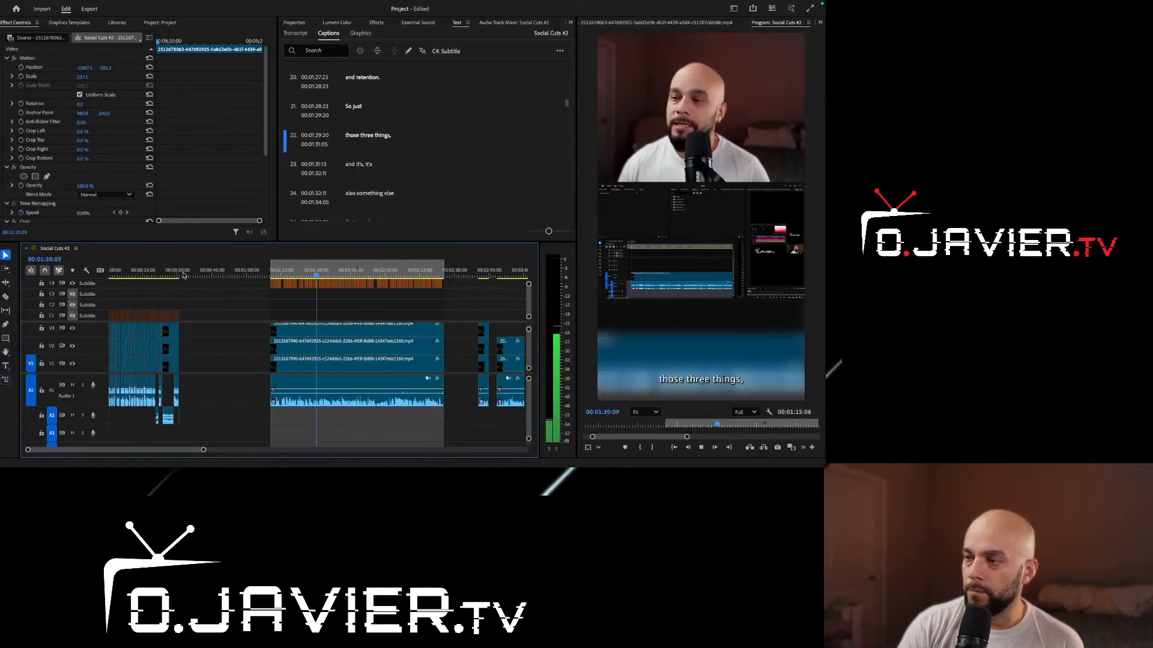
pyautogui.click(299, 269)
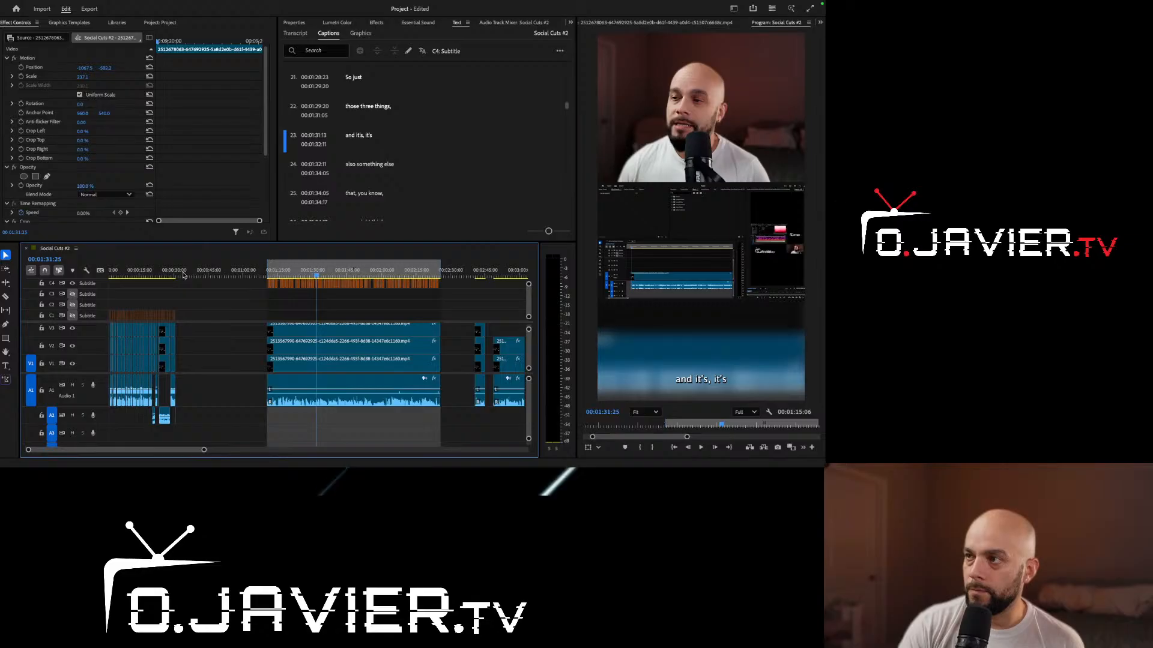
pyautogui.press('space')
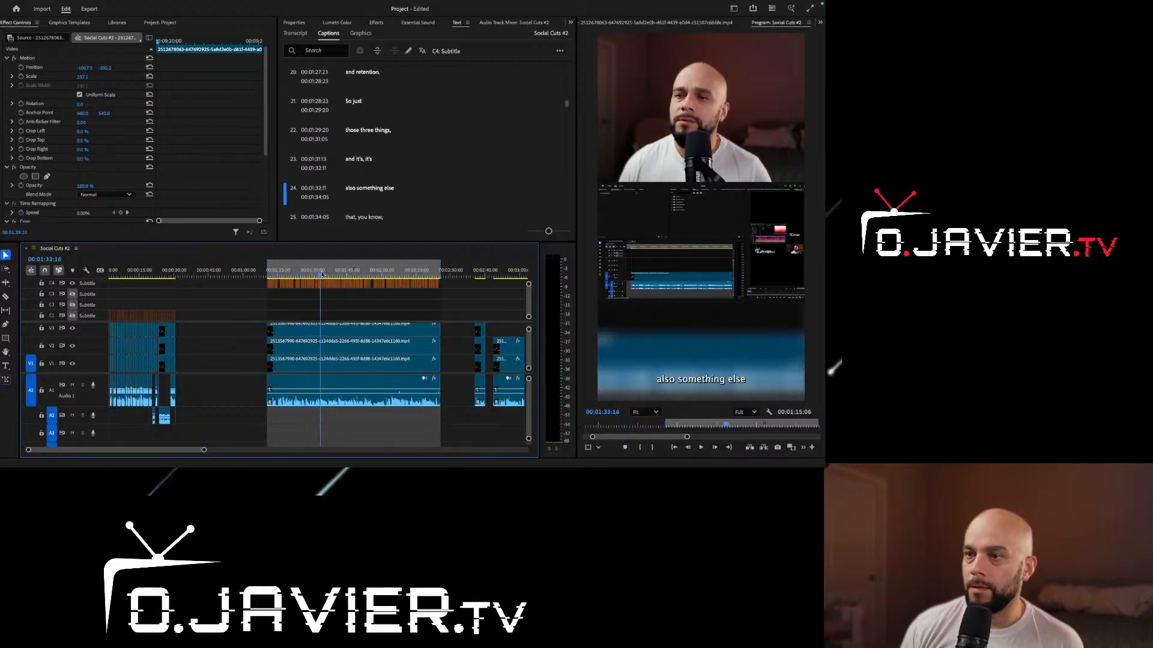
pyautogui.hscroll(1, 322, 274)
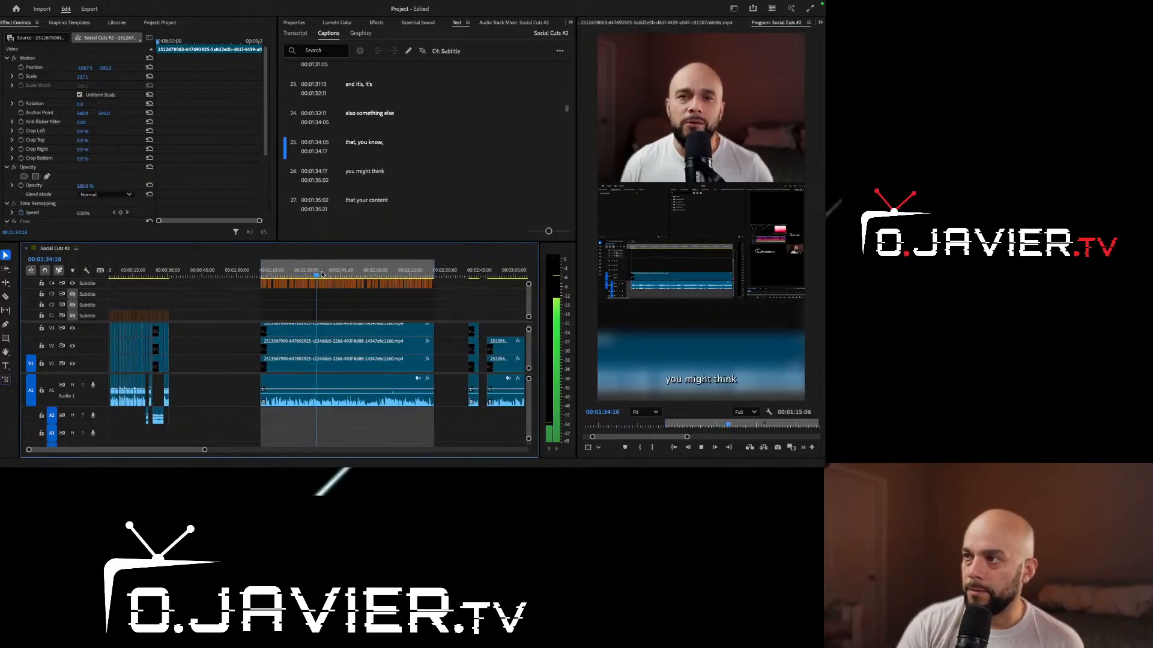
pyautogui.press('space')
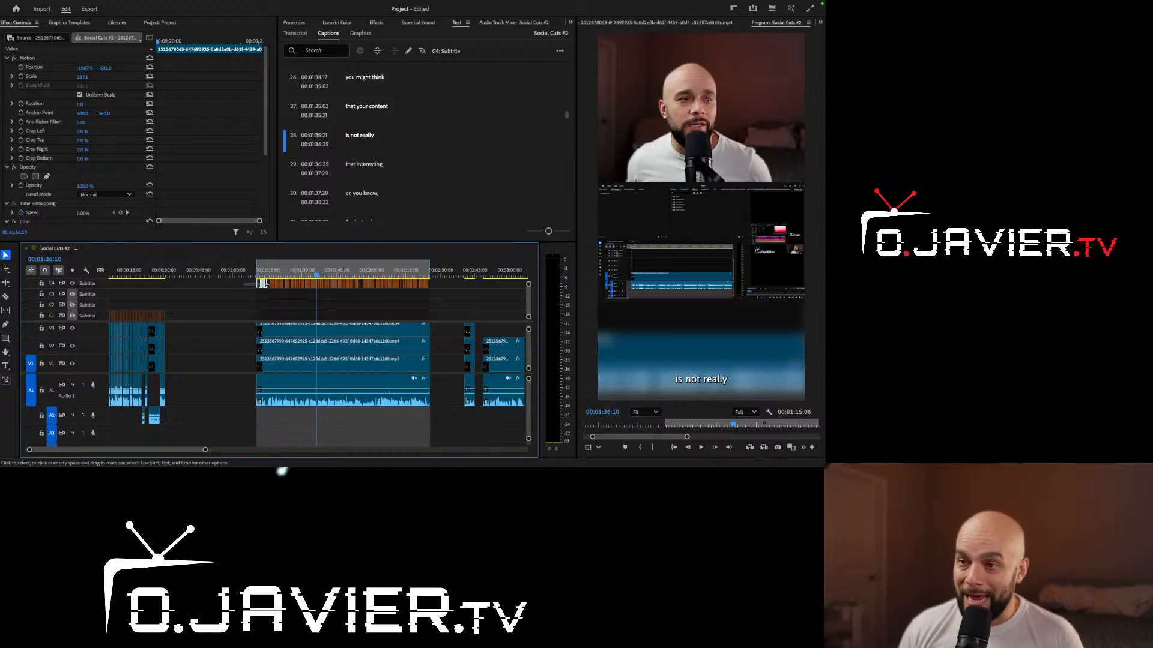
# Select all captions on the new C4 subtitle track across the marked section
pyautogui.click(235, 287)
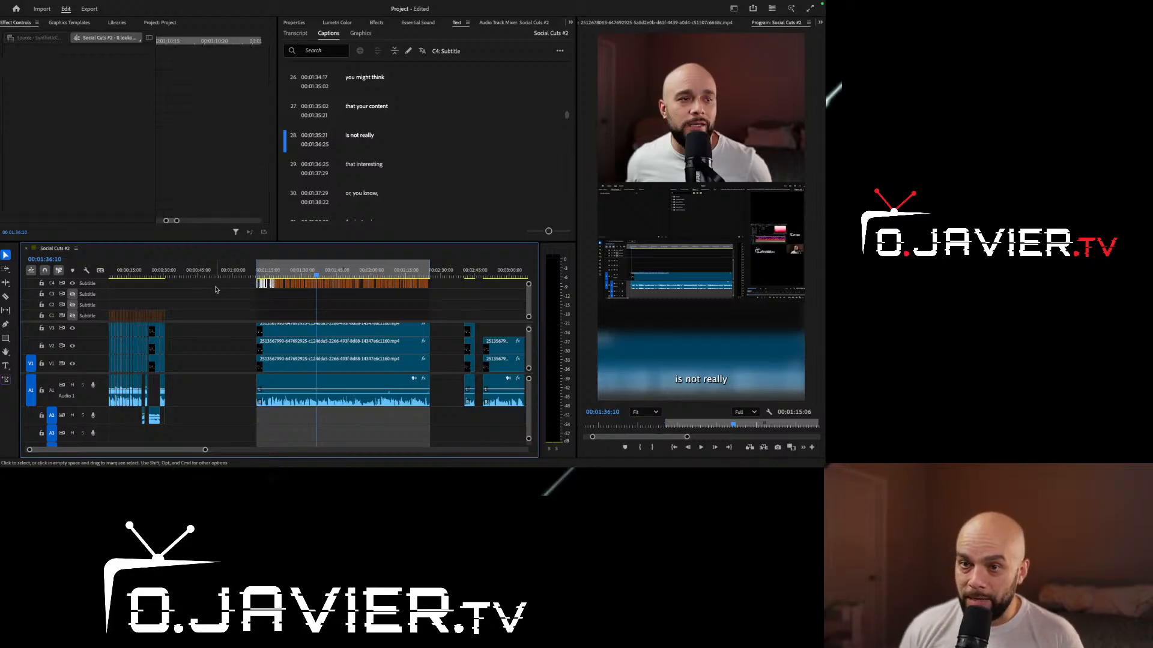
pyautogui.click(247, 315)
pyautogui.moveTo(247, 286); pyautogui.dragTo(441, 291)
pyautogui.press('=')
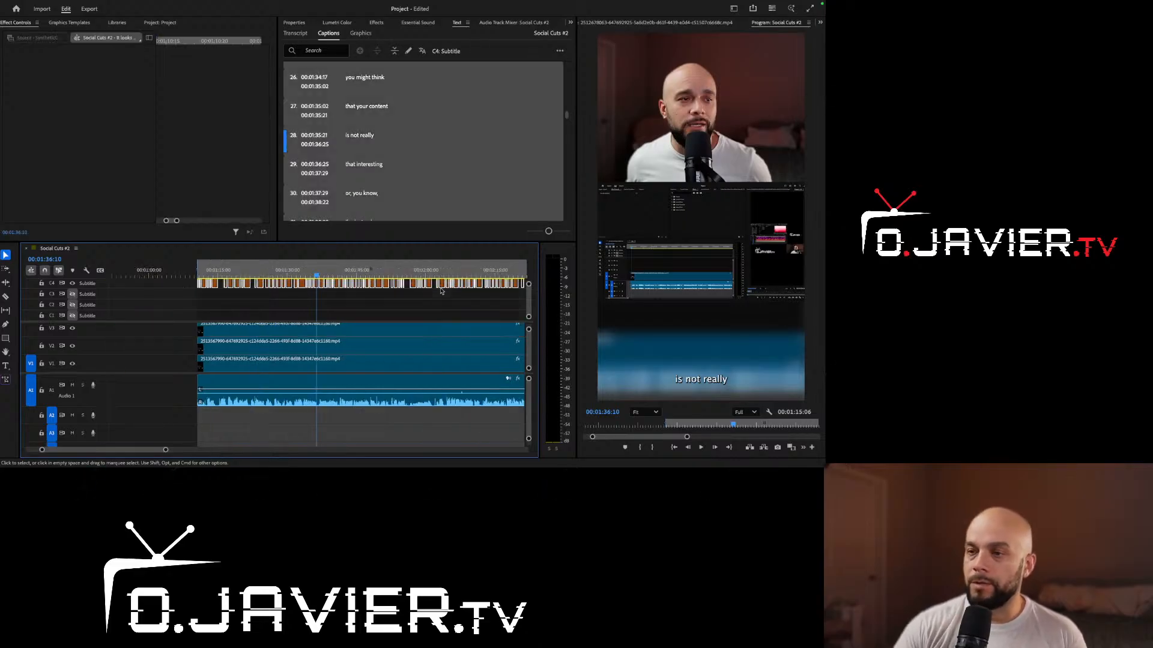
pyautogui.hscroll(3, 432, 346)
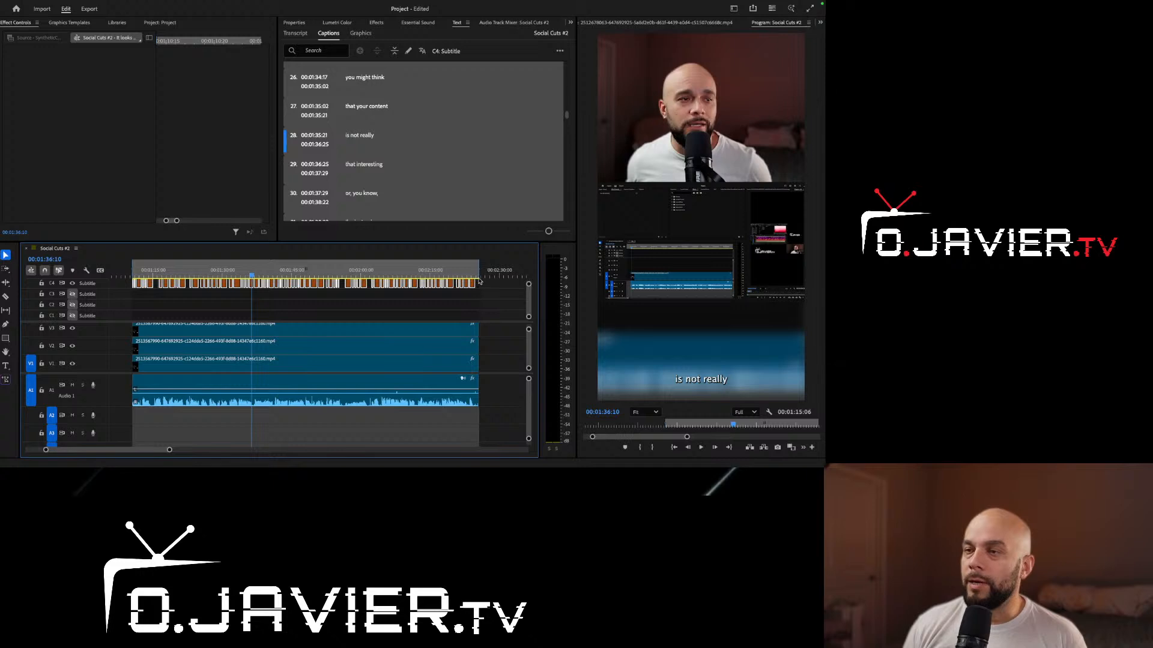
# Inspect the individual captions "you might think", "that your content" and "is not really" in the preview
pyautogui.click(364, 80)
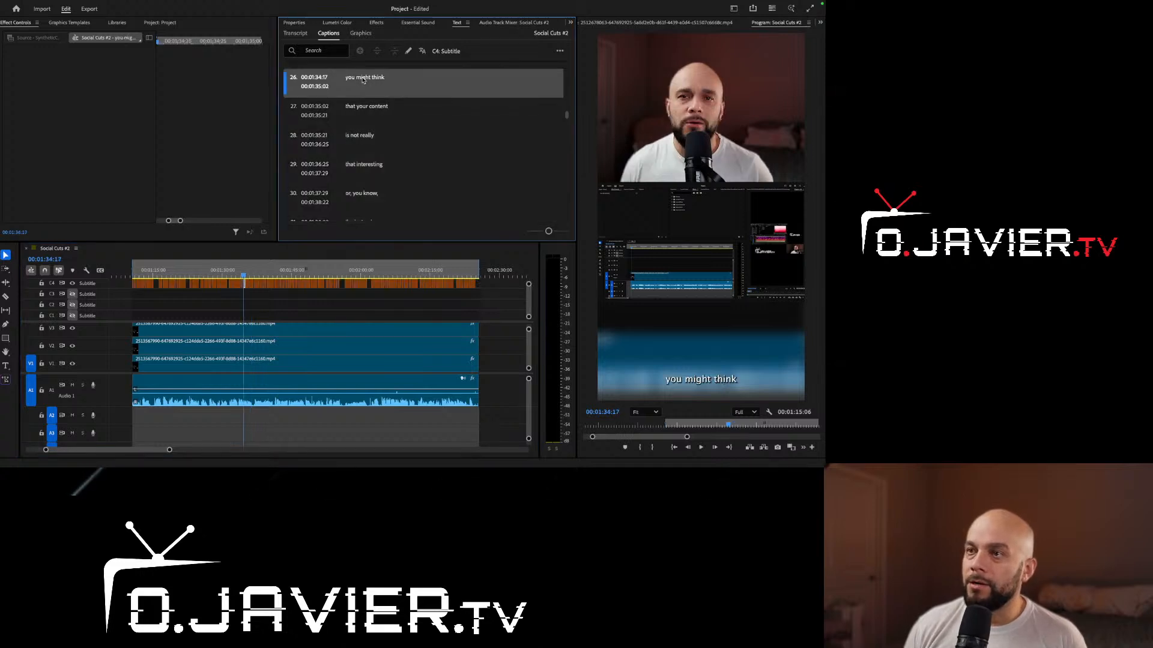
pyautogui.click(359, 106)
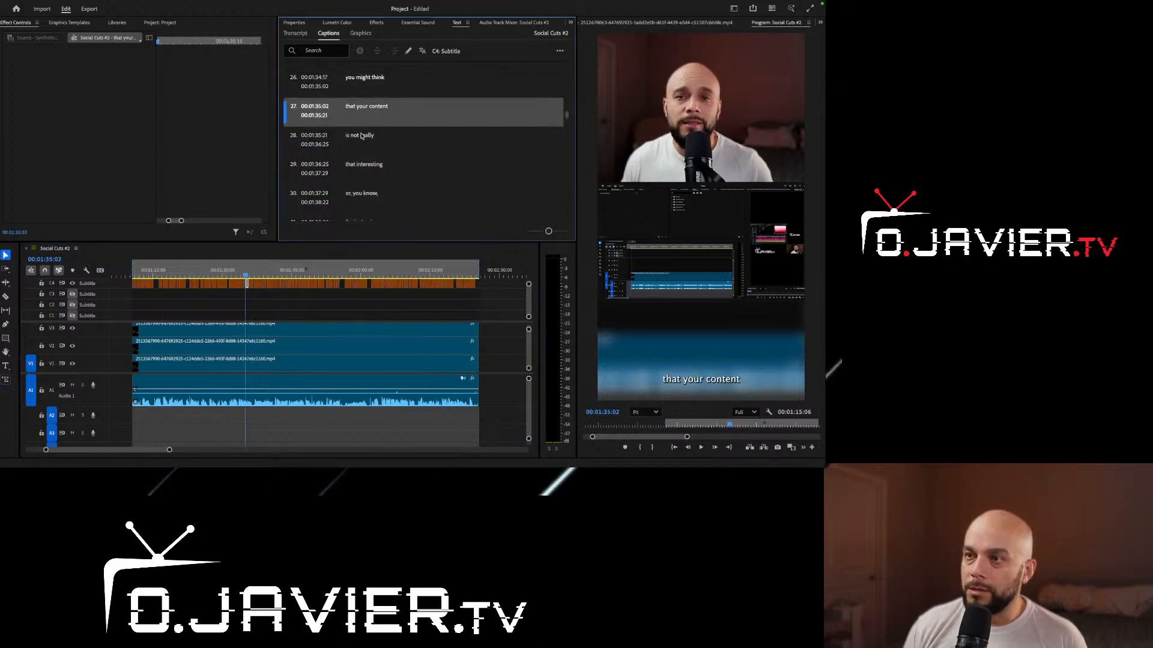
pyautogui.press('Down')
pyautogui.click(365, 108)
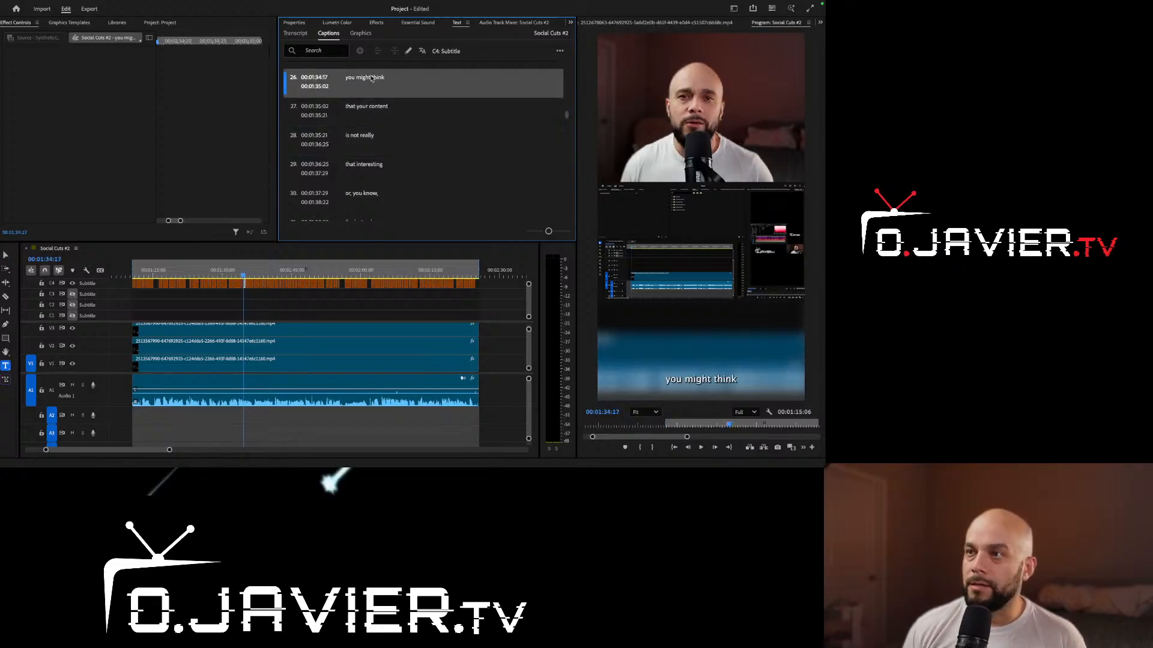
pyautogui.click(366, 137)
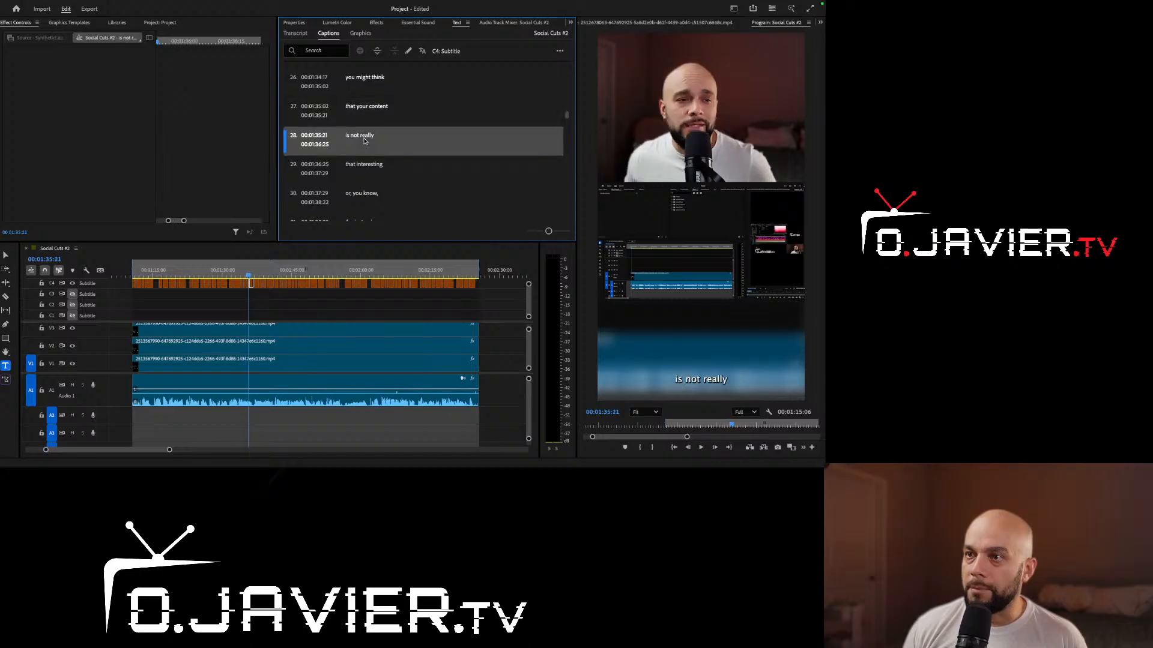
# Select every caption in the marked section on the C4 track again and stop the playhead on the "clarity" caption
pyautogui.moveTo(137, 285); pyautogui.dragTo(479, 288)
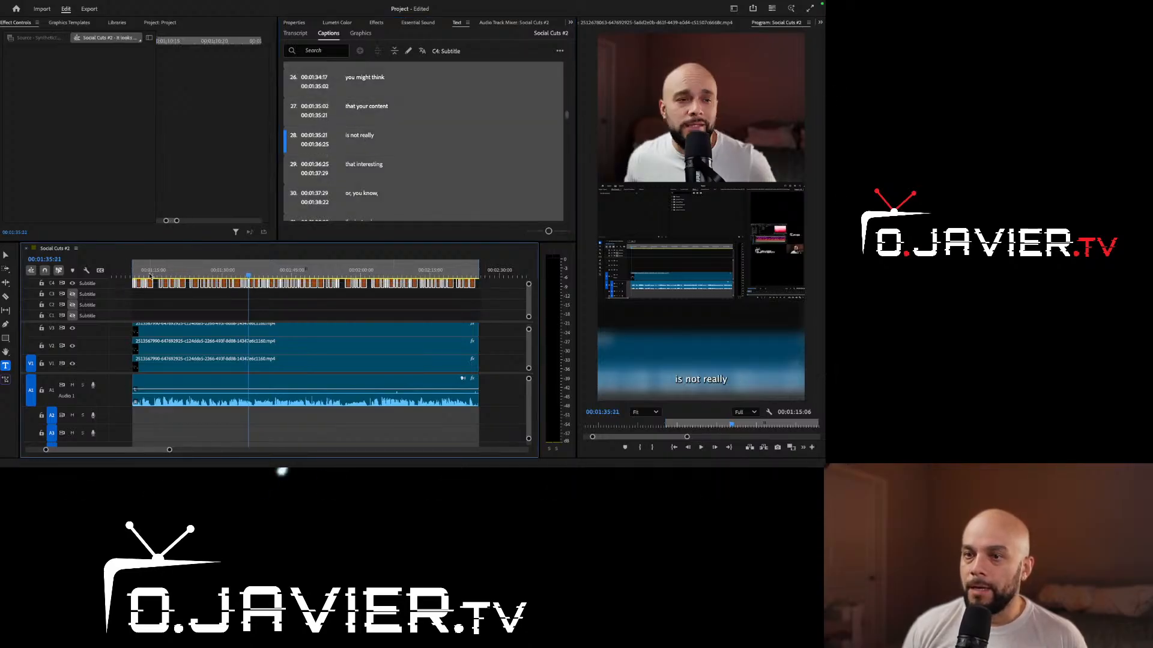
pyautogui.click(190, 275)
pyautogui.scroll(-3, 423, 141)
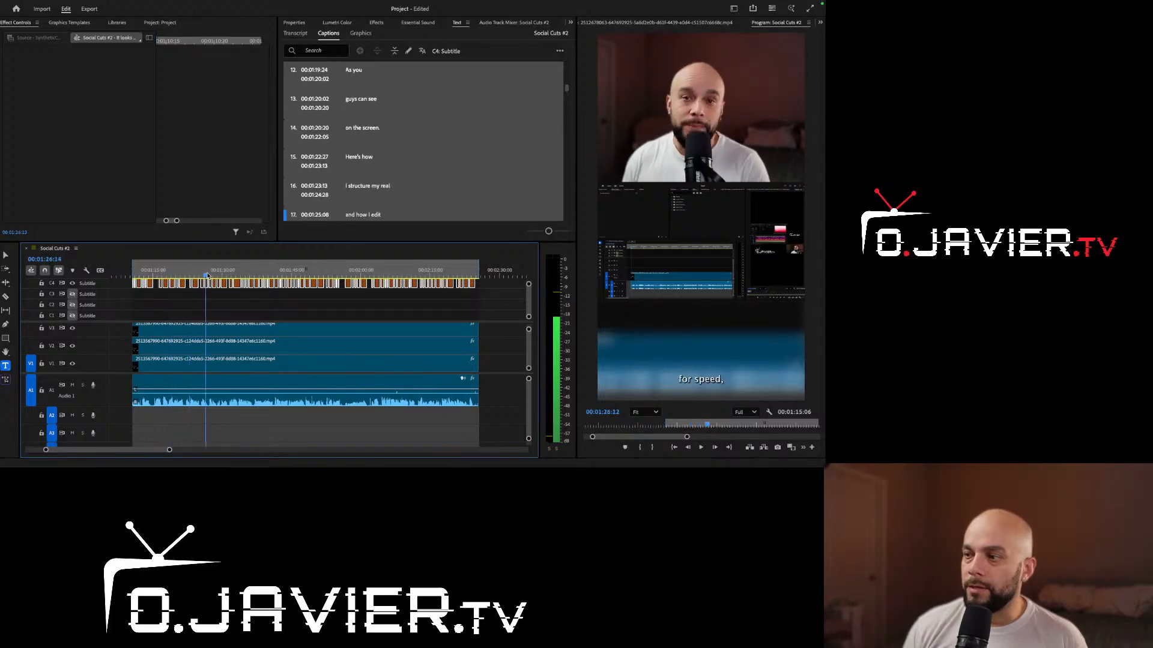
pyautogui.click(439, 138)
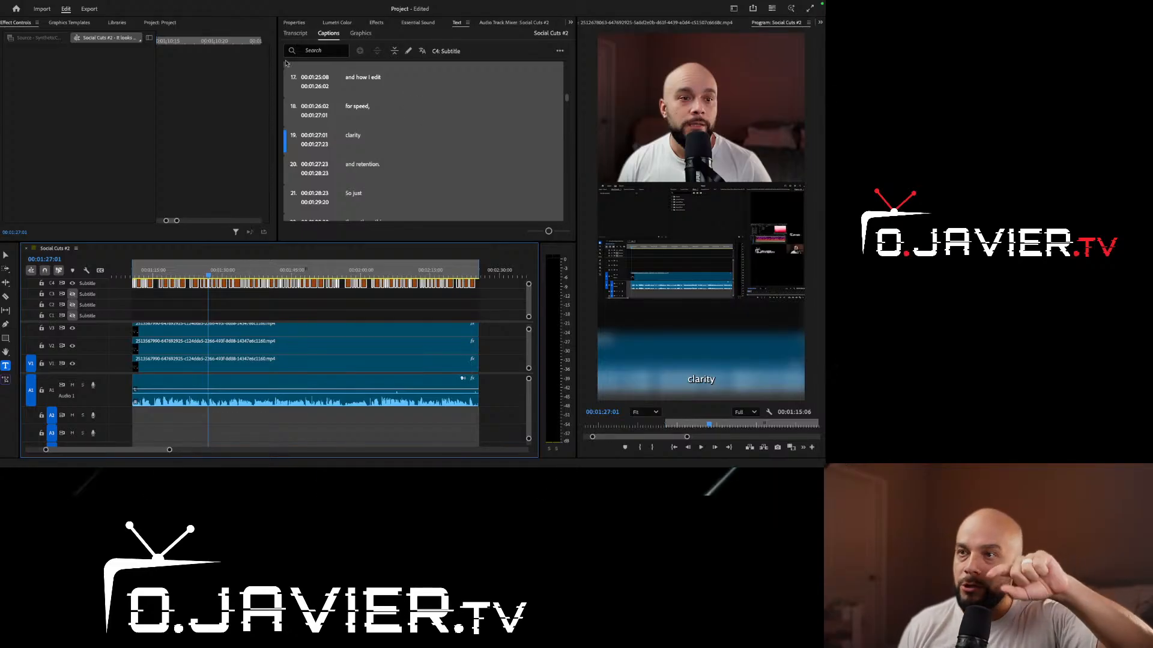
# Open the properties of the selected captions and set their font to Impact
pyautogui.click(303, 24)
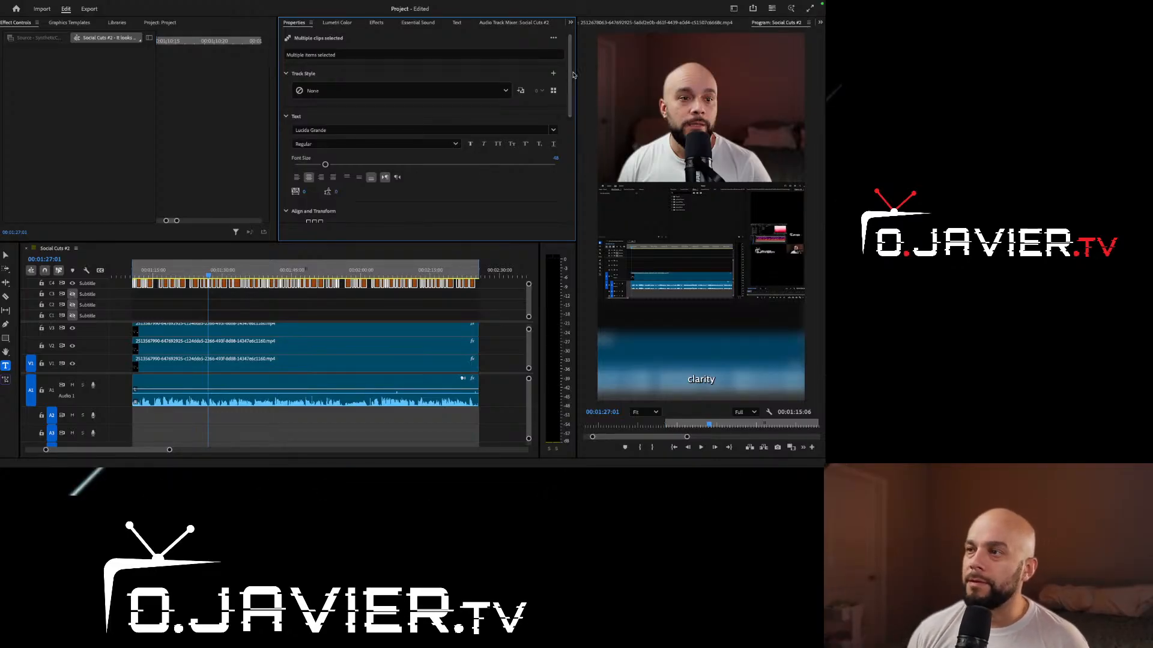
pyautogui.scroll(-1, 567, 104)
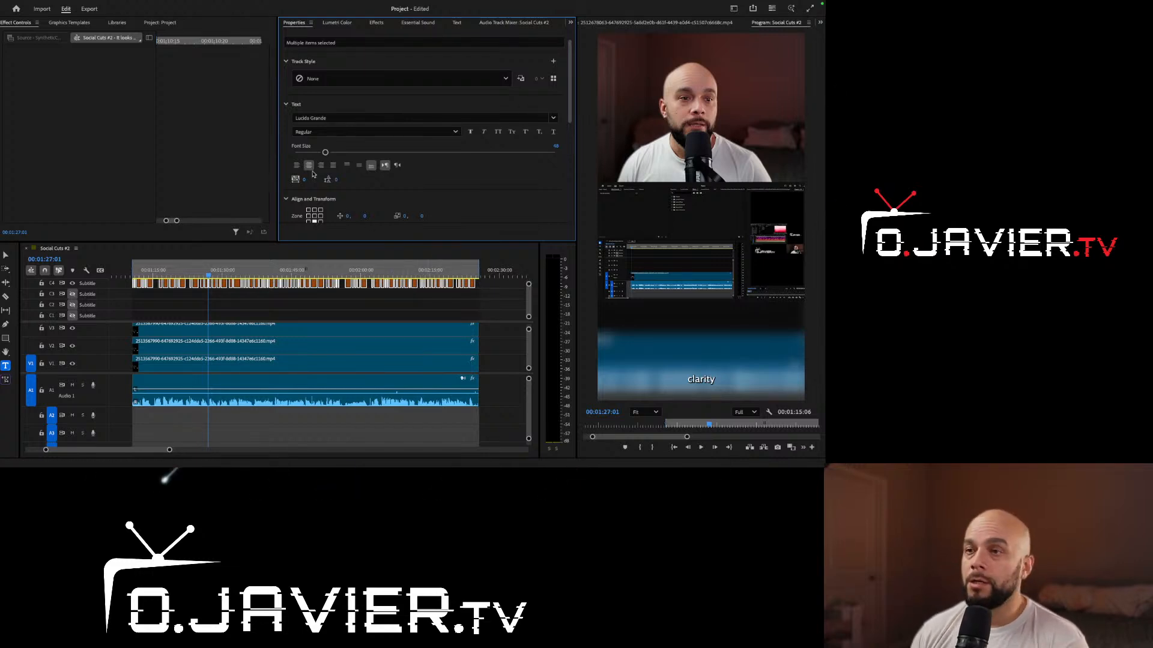
pyautogui.click(338, 117)
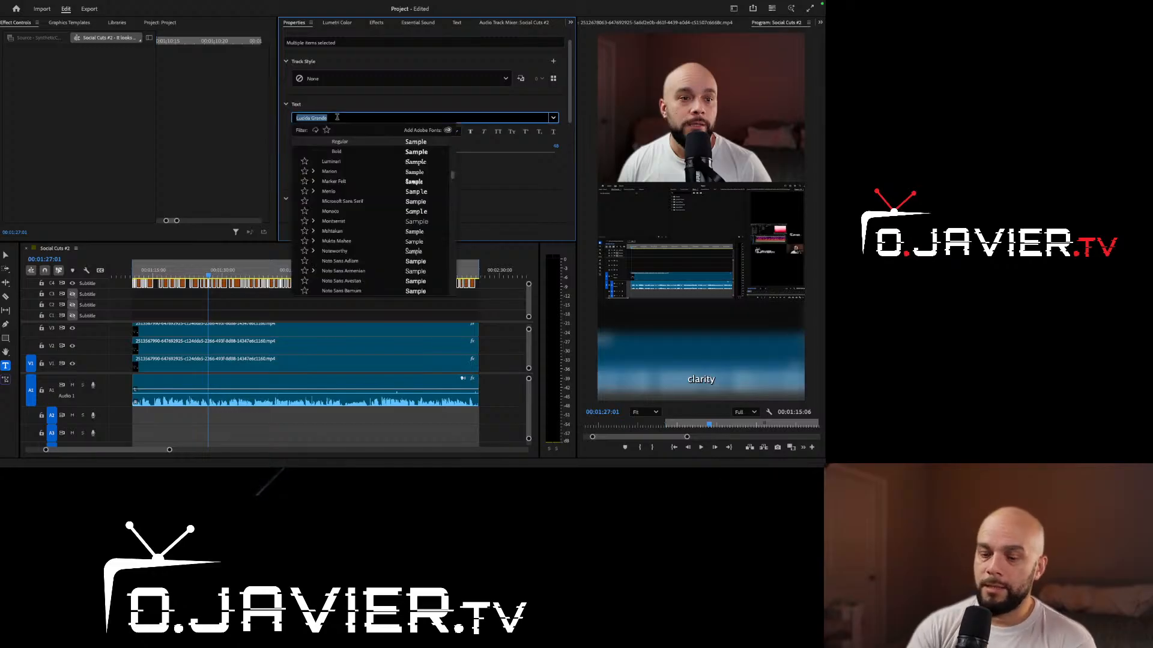
pyautogui.write('i')
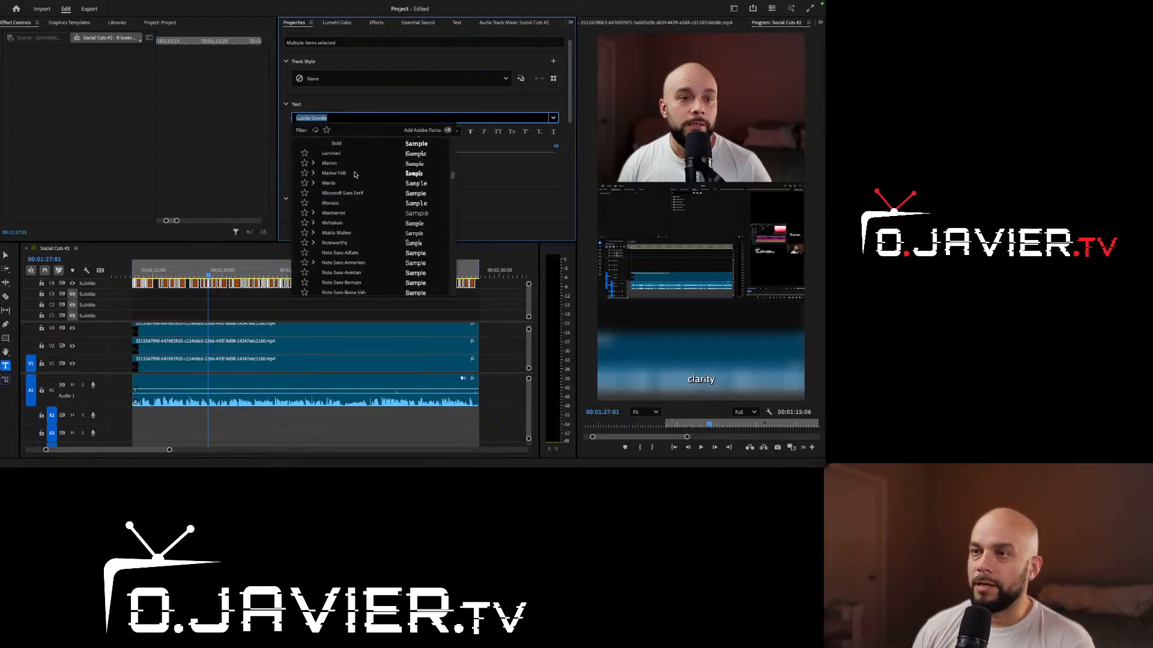
pyautogui.write('mp')
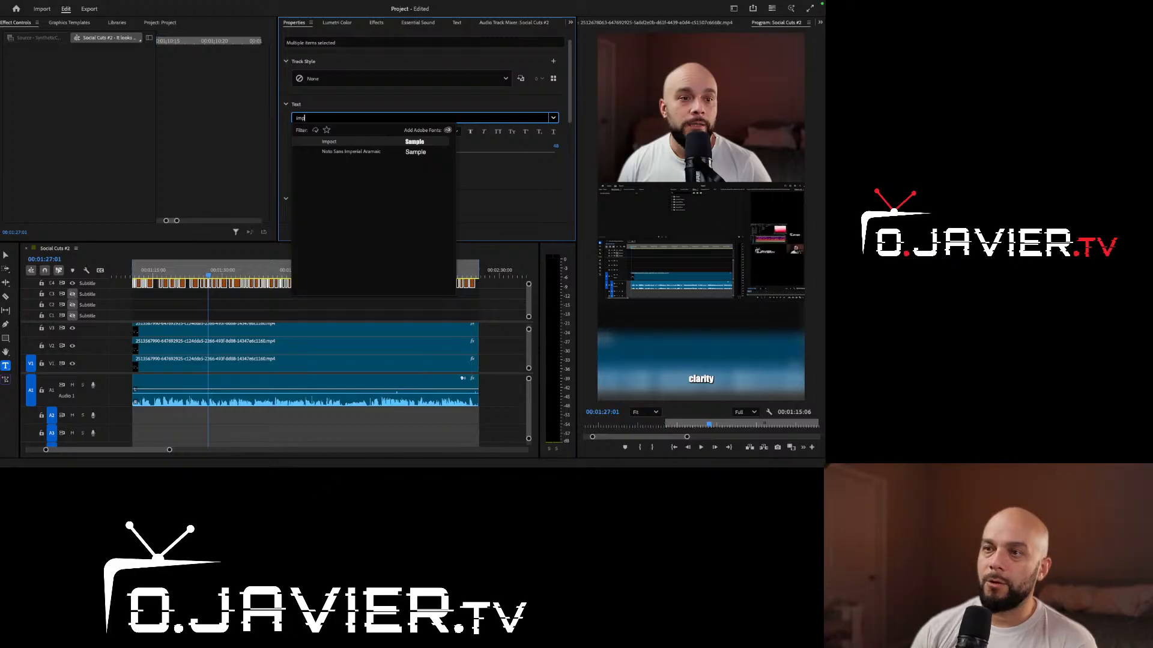
pyautogui.click(359, 143)
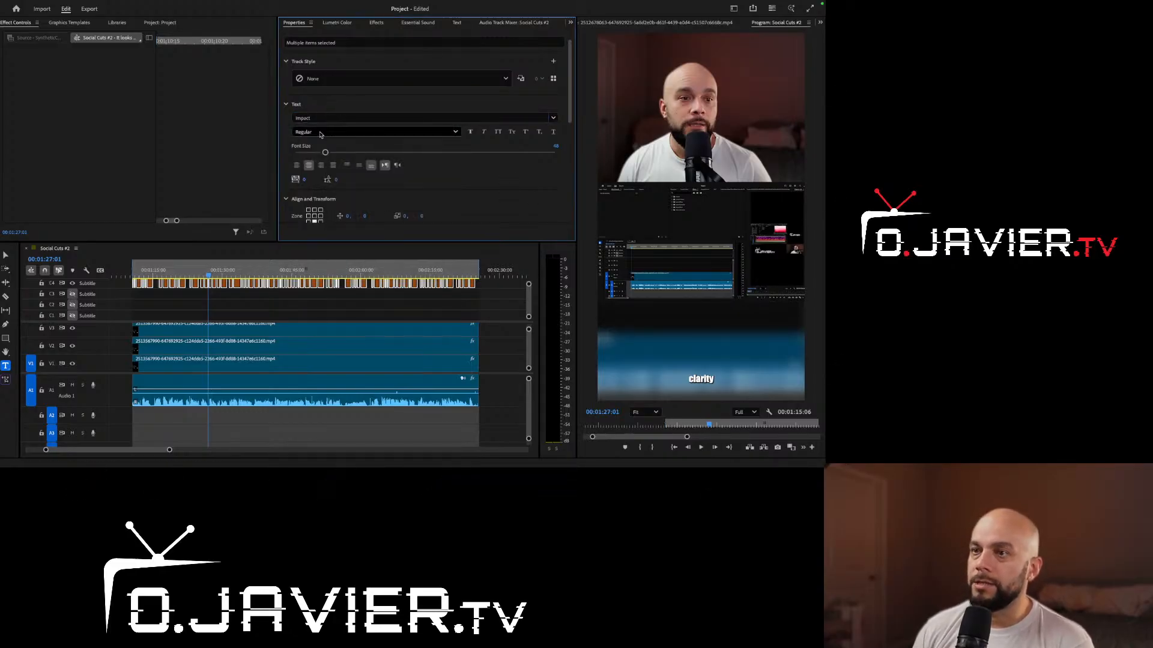
# Set the selected captions to all caps with a font size of 75
pyautogui.click(499, 133)
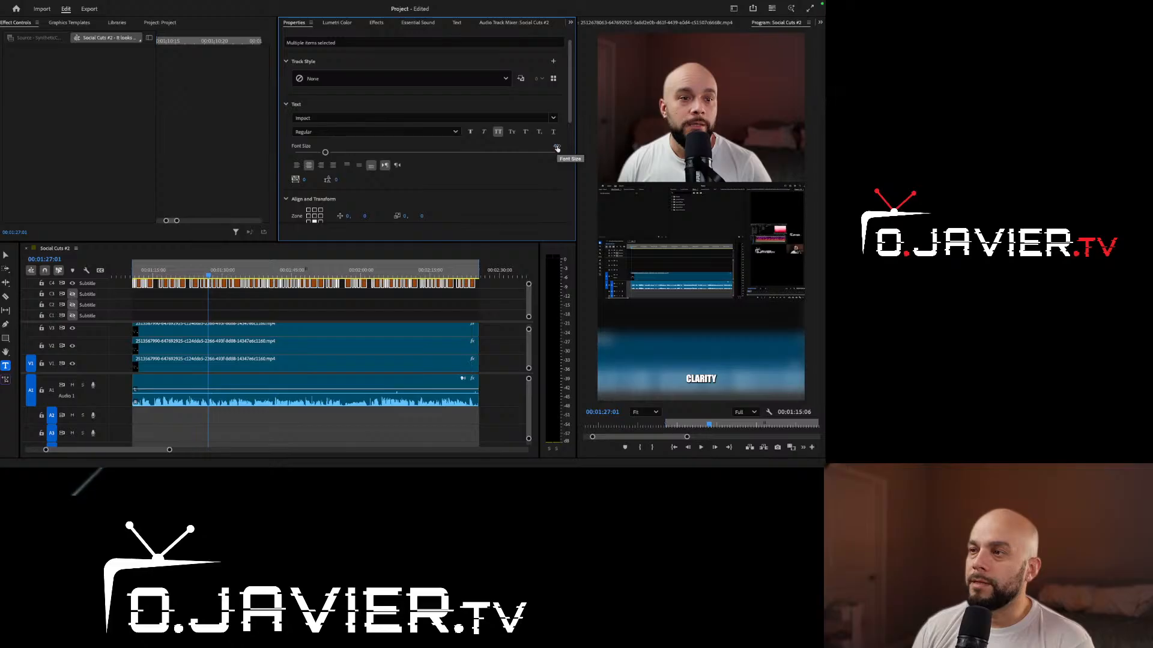
pyautogui.click(550, 144)
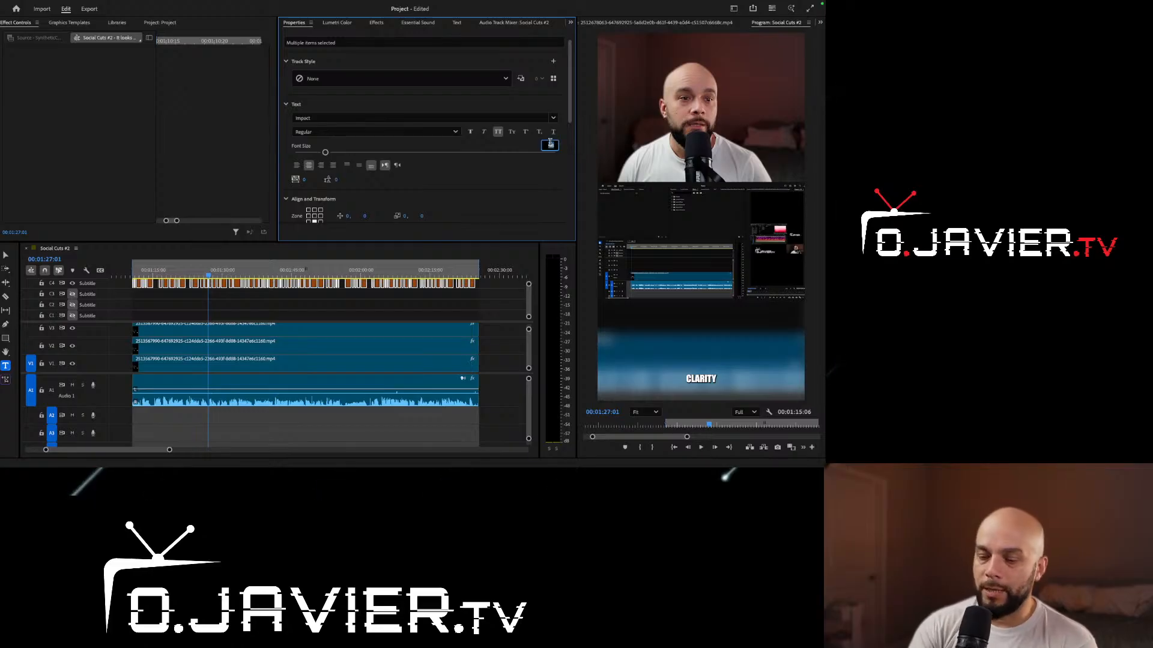
pyautogui.write('75')
pyautogui.press('Return')
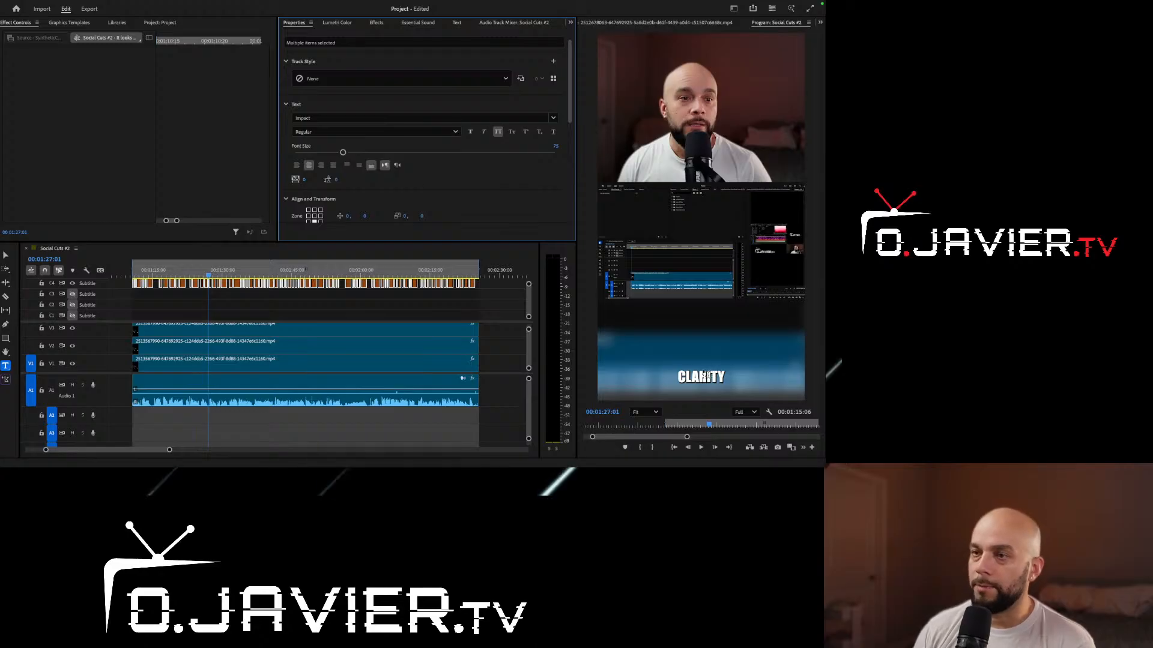
# Try placing the captions in the top-centre, centre and corner zones of the video frame
pyautogui.moveTo(569, 100); pyautogui.dragTo(571, 126)
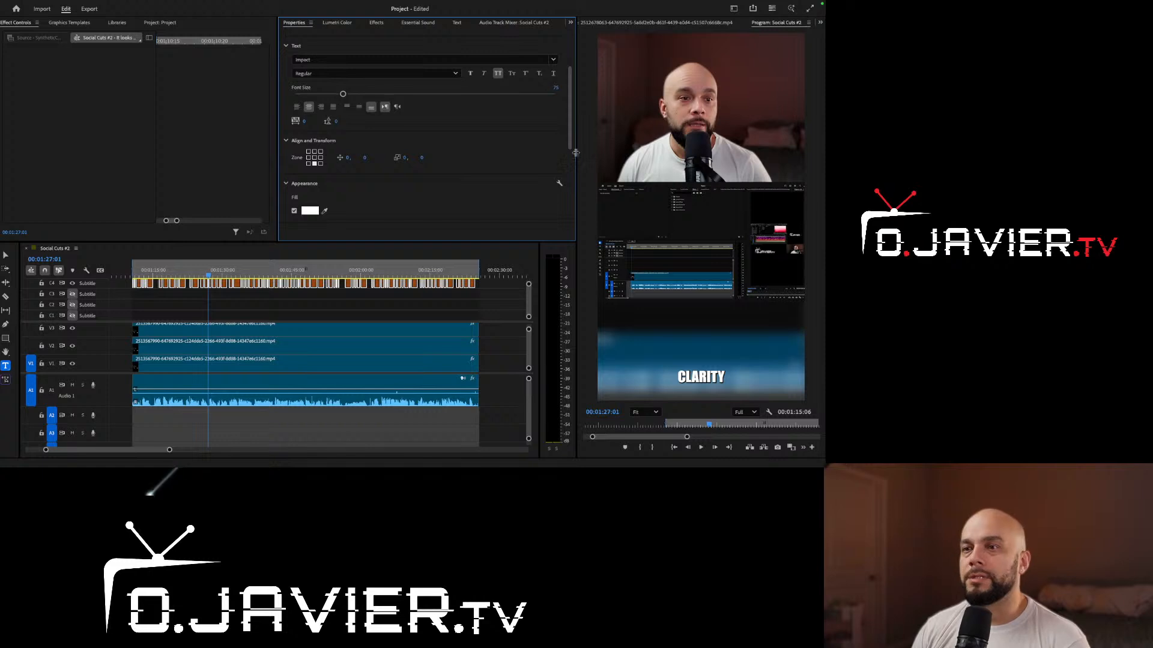
pyautogui.click(316, 152)
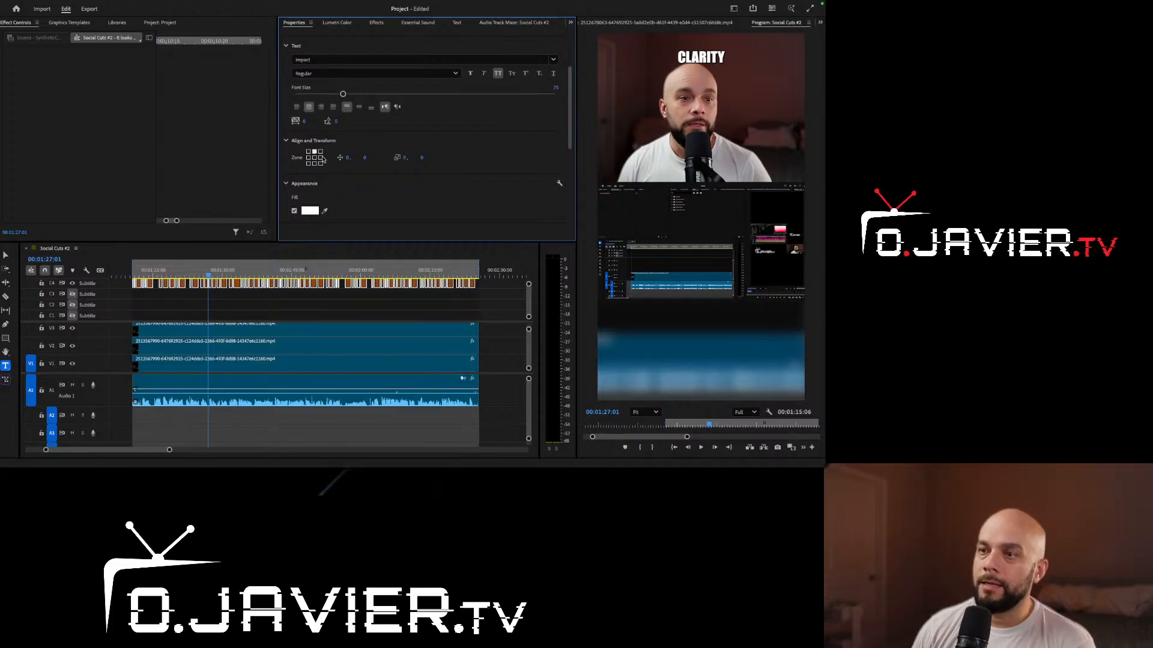
pyautogui.click(320, 157)
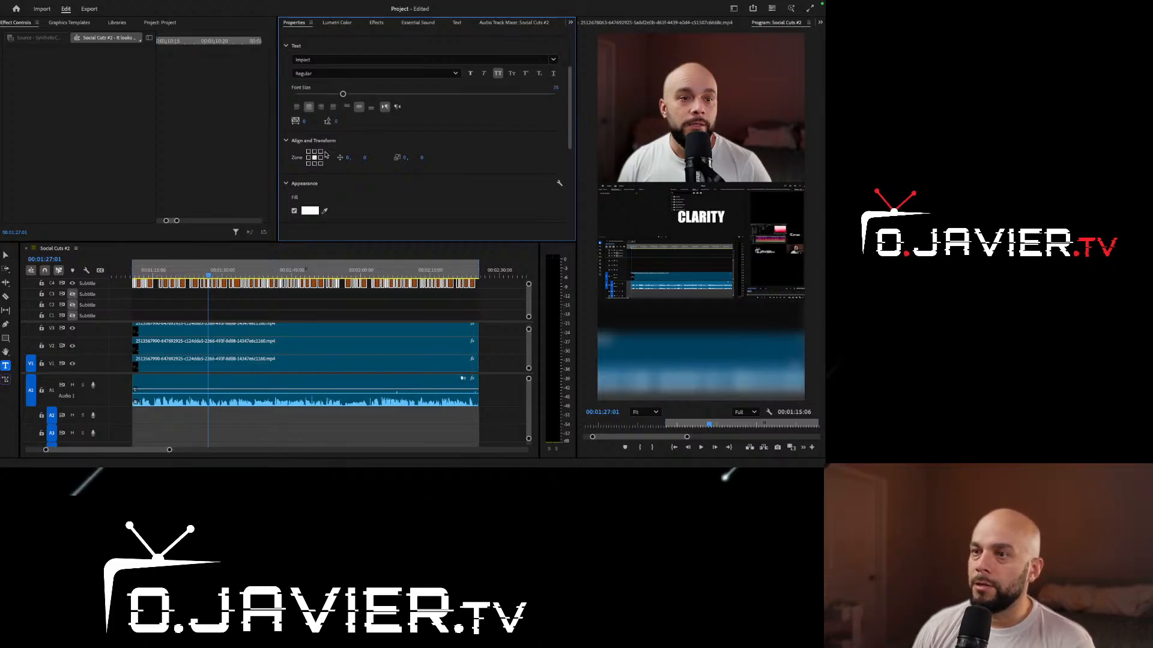
pyautogui.click(308, 164)
pyautogui.click(320, 151)
pyautogui.click(308, 151)
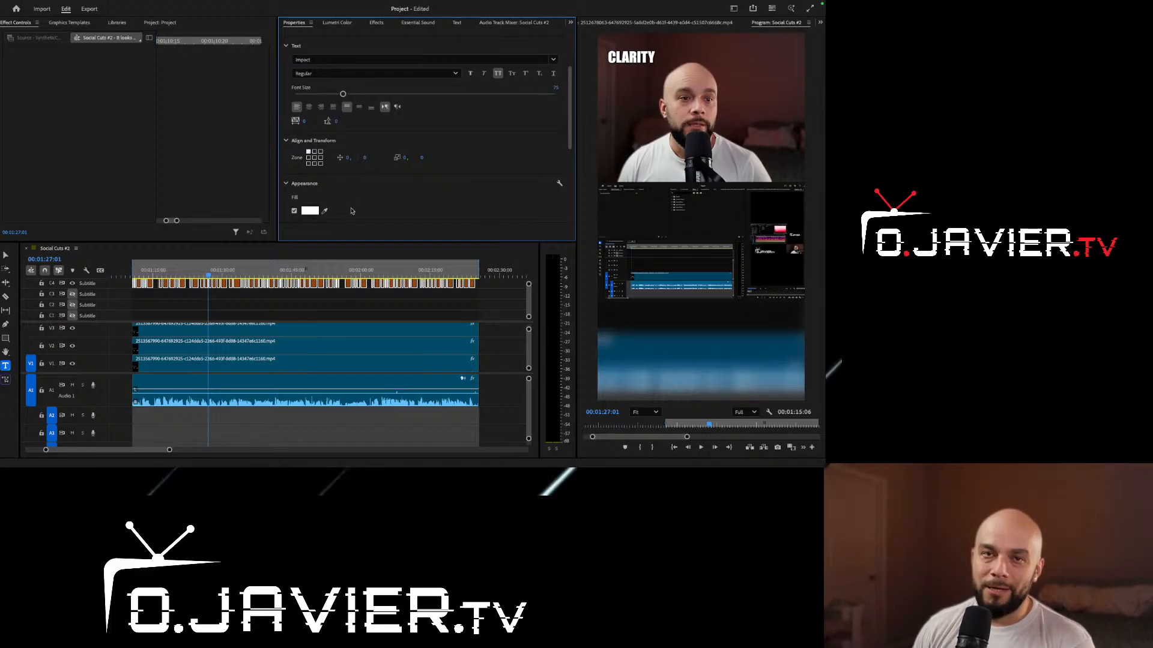
# Place the captions in the centre zone and raise them to just above the seam between webcam and screen footage
pyautogui.click(314, 157)
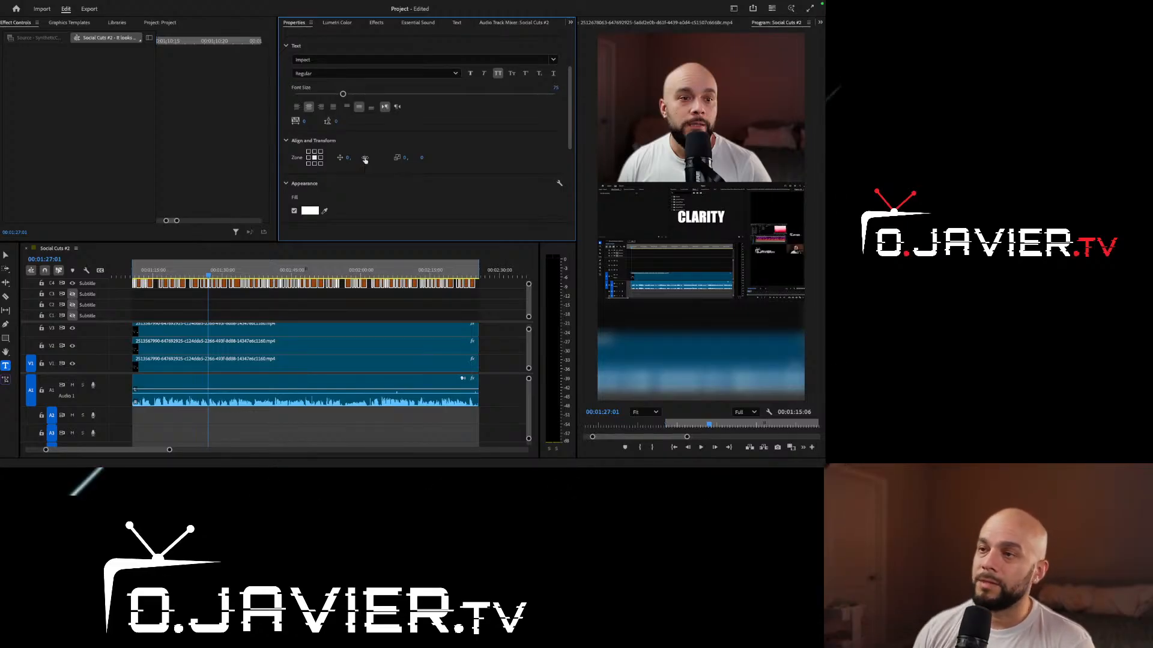
pyautogui.moveTo(365, 159)
pyautogui.mouseDown()
pyautogui.moveTo(326, 158)
pyautogui.moveTo(364, 159)
pyautogui.mouseUp()
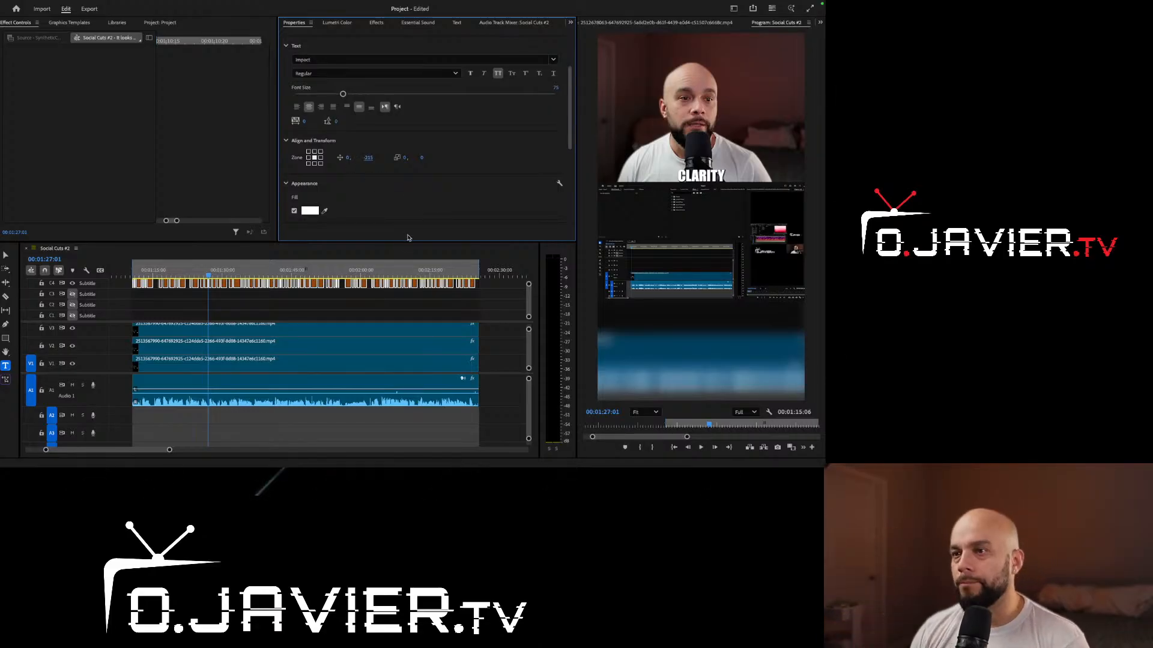
pyautogui.scroll(-3, 570, 153)
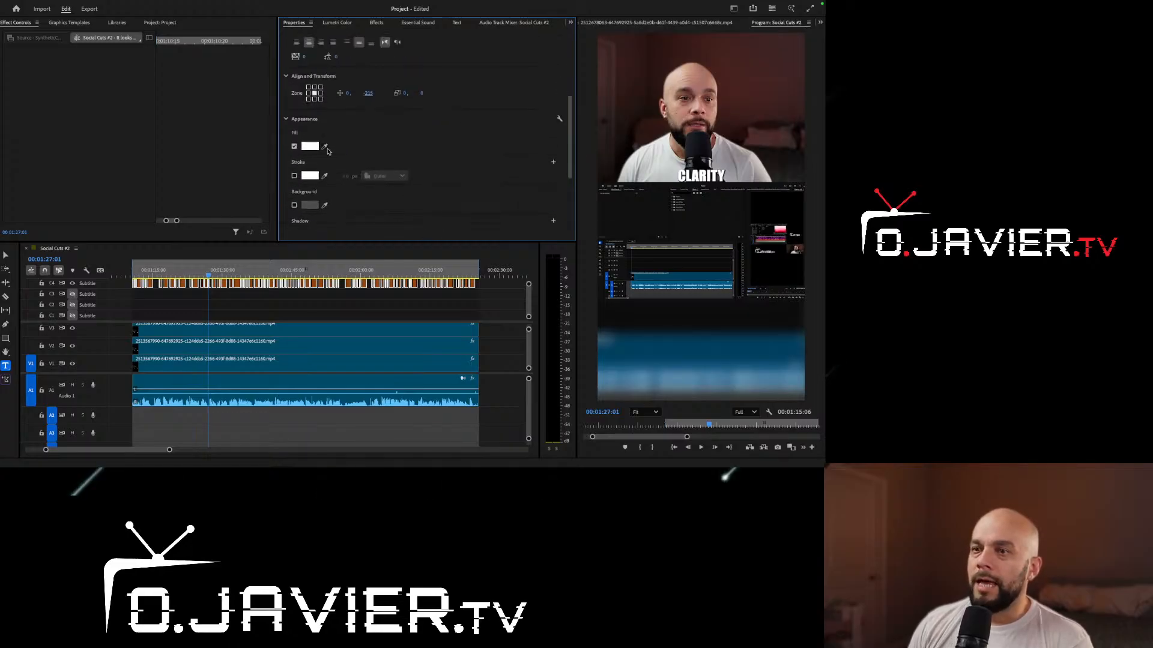
pyautogui.scroll(-2, 558, 172)
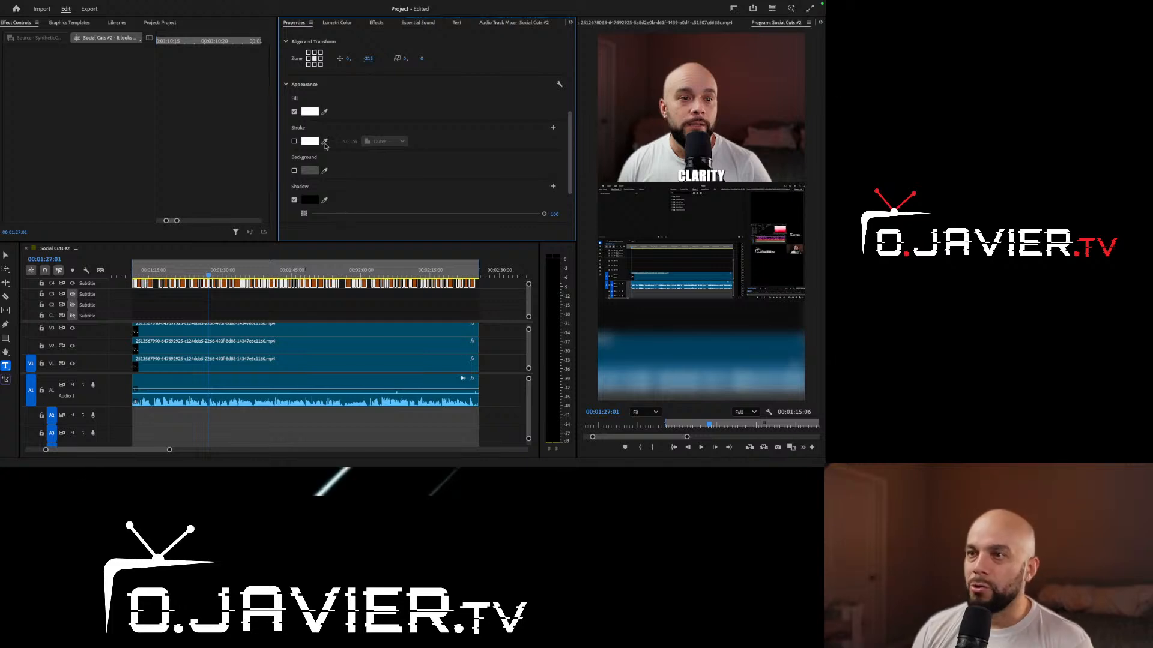
# Add a black outer stroke to the selected captions and increase its width
pyautogui.click(294, 142)
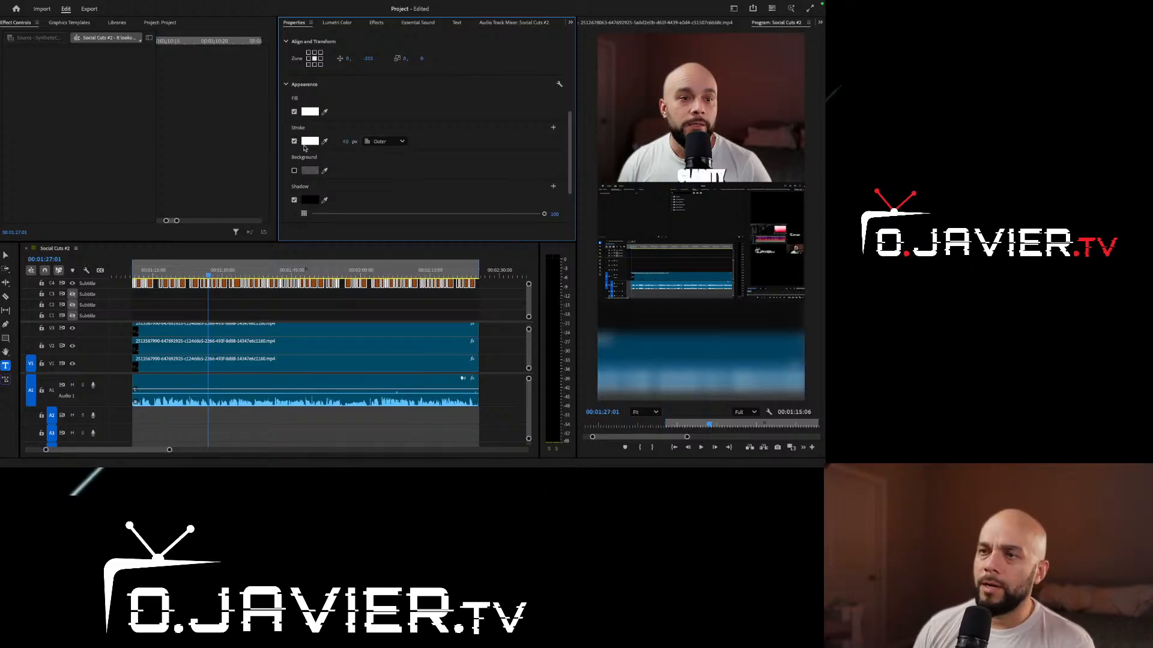
pyautogui.click(309, 142)
pyautogui.moveTo(323, 192); pyautogui.dragTo(298, 184)
pyautogui.click(499, 318)
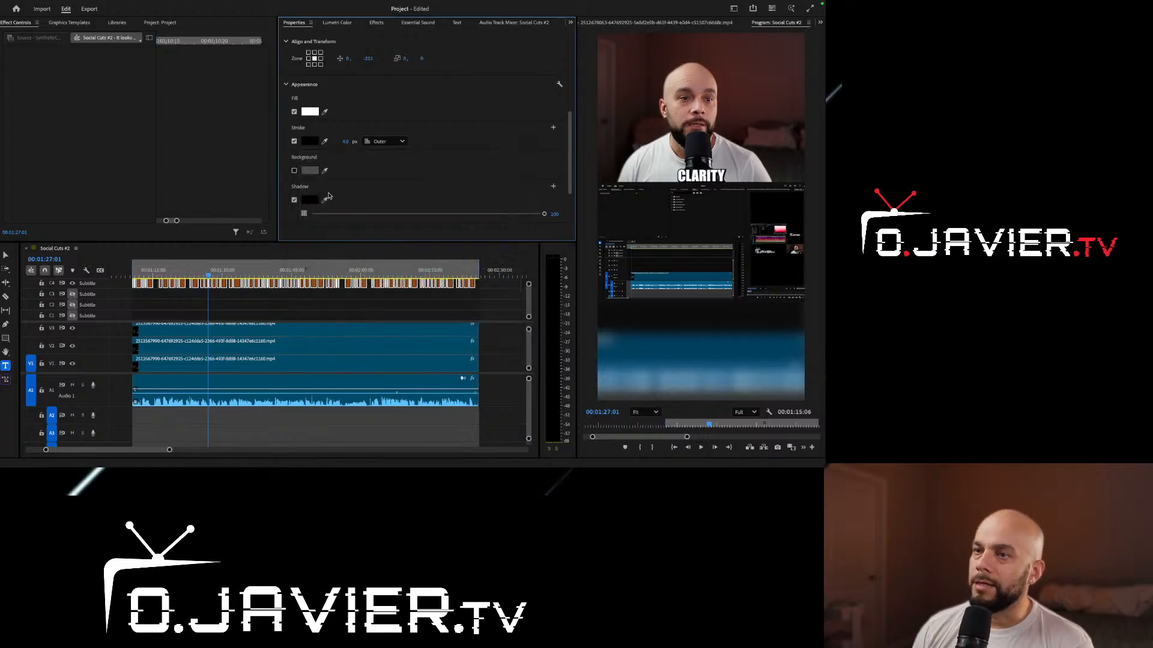
pyautogui.moveTo(345, 141)
pyautogui.mouseDown()
pyautogui.moveTo(372, 141)
pyautogui.moveTo(339, 142)
pyautogui.mouseUp()
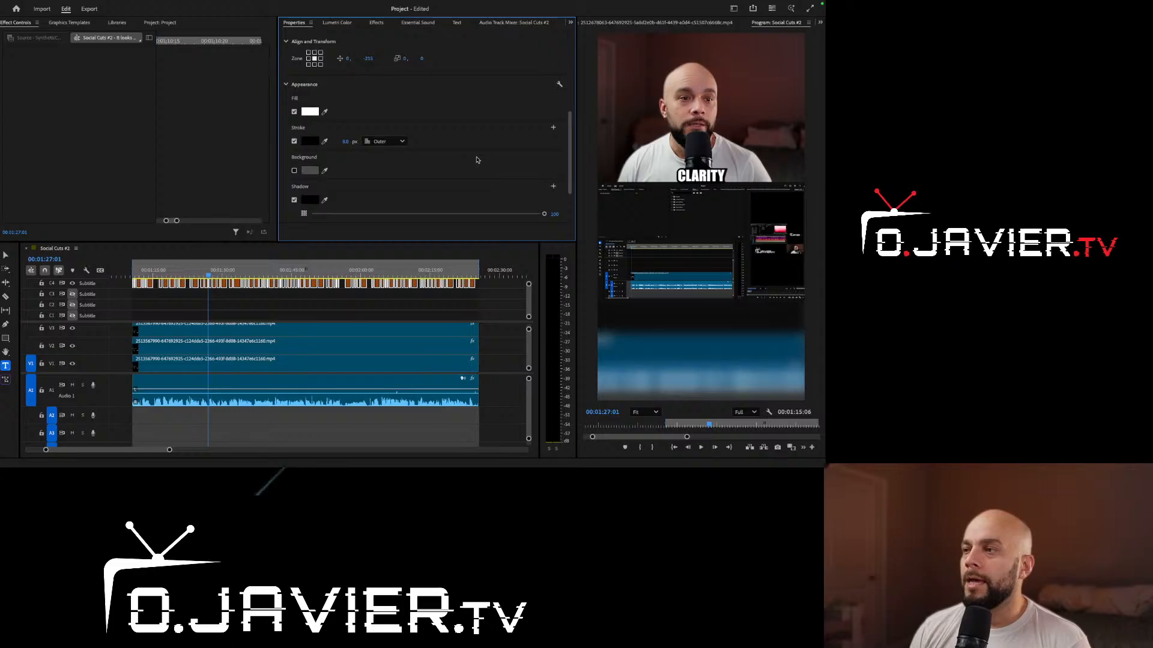
# Set the fill colour of the selected captions to pure red, FF0000
pyautogui.click(310, 112)
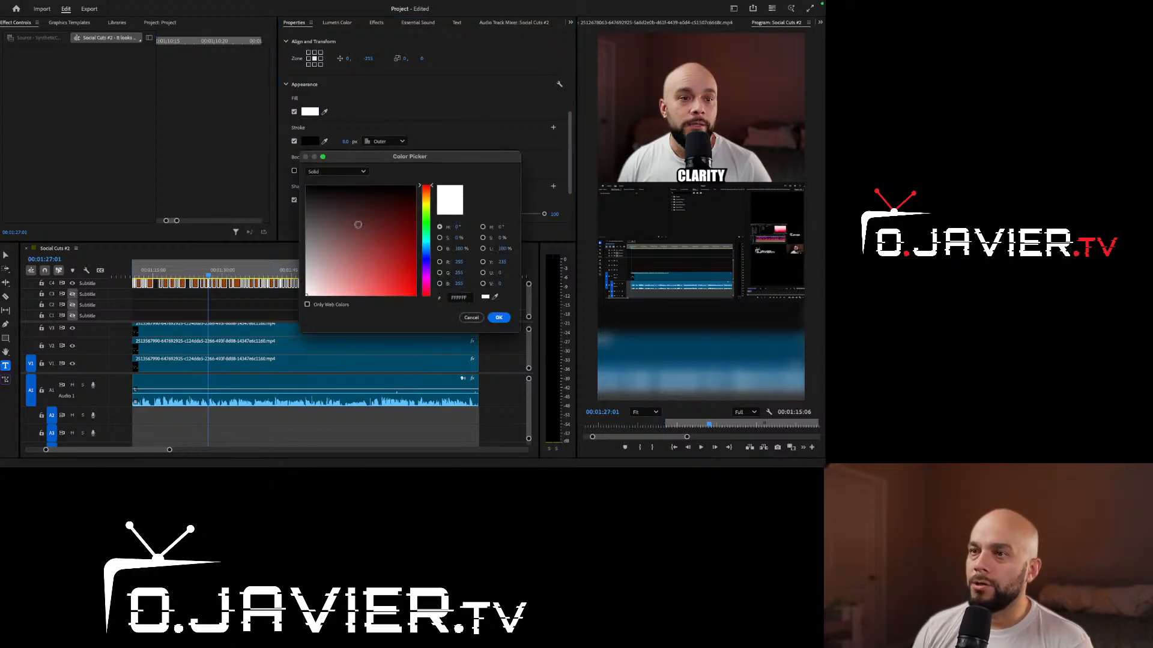
pyautogui.moveTo(401, 212)
pyautogui.mouseDown()
pyautogui.moveTo(387, 250)
pyautogui.moveTo(411, 302)
pyautogui.mouseUp()
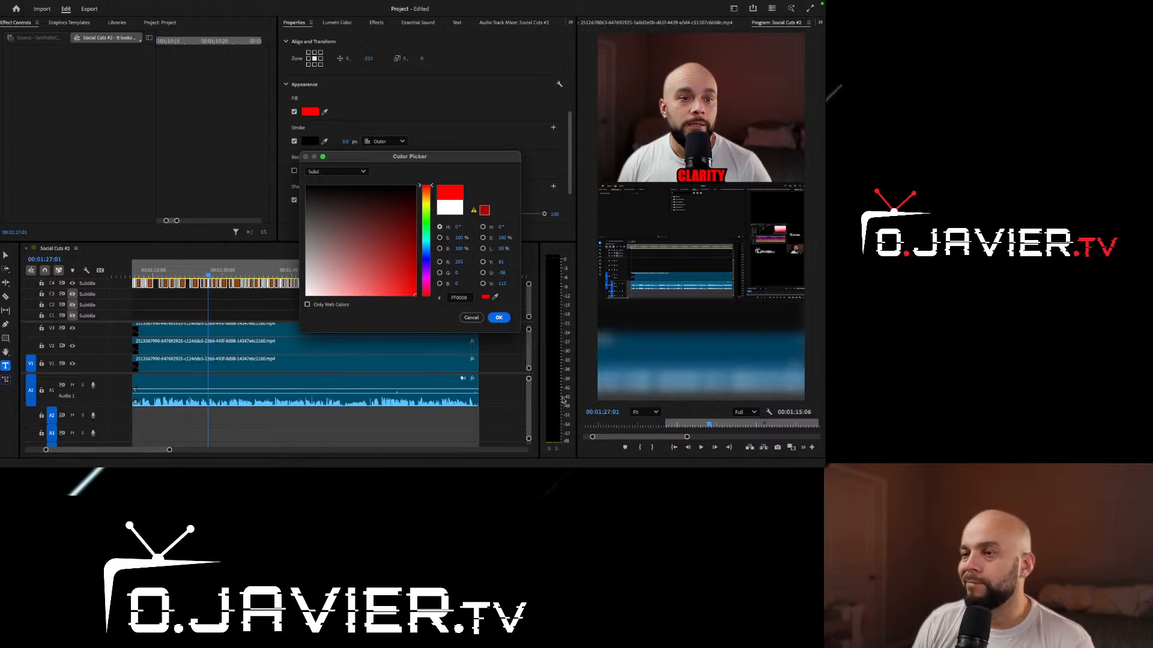
pyautogui.click(502, 317)
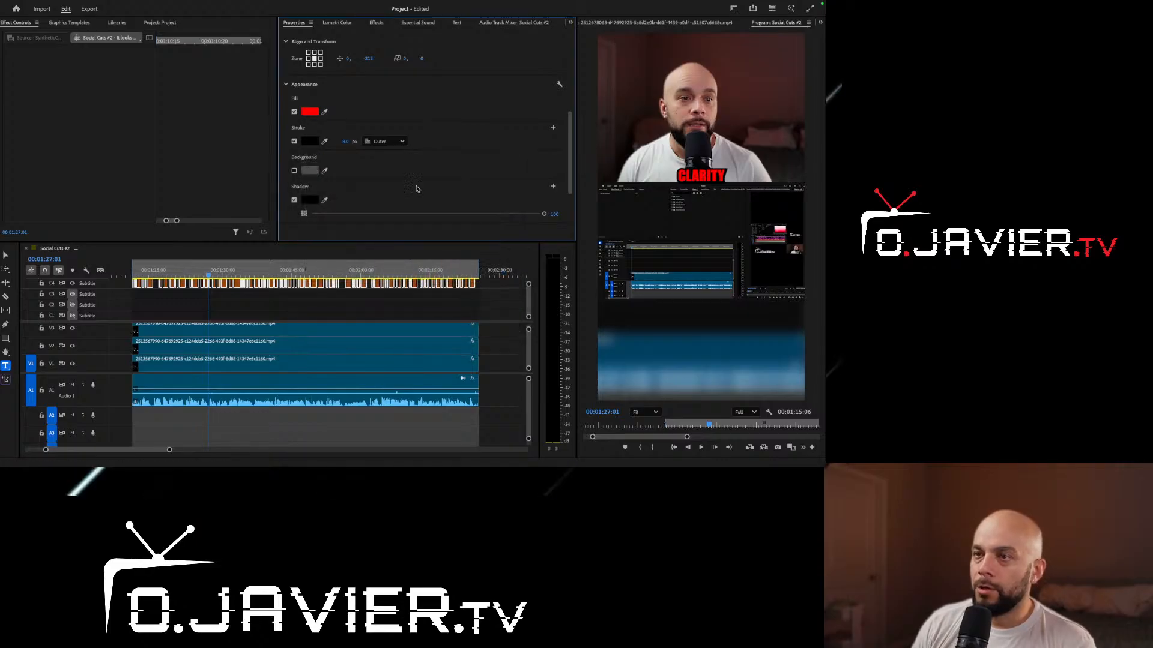
pyautogui.moveTo(570, 124); pyautogui.dragTo(570, 151)
pyautogui.scroll(2, 570, 151)
pyautogui.scroll(-2, 573, 158)
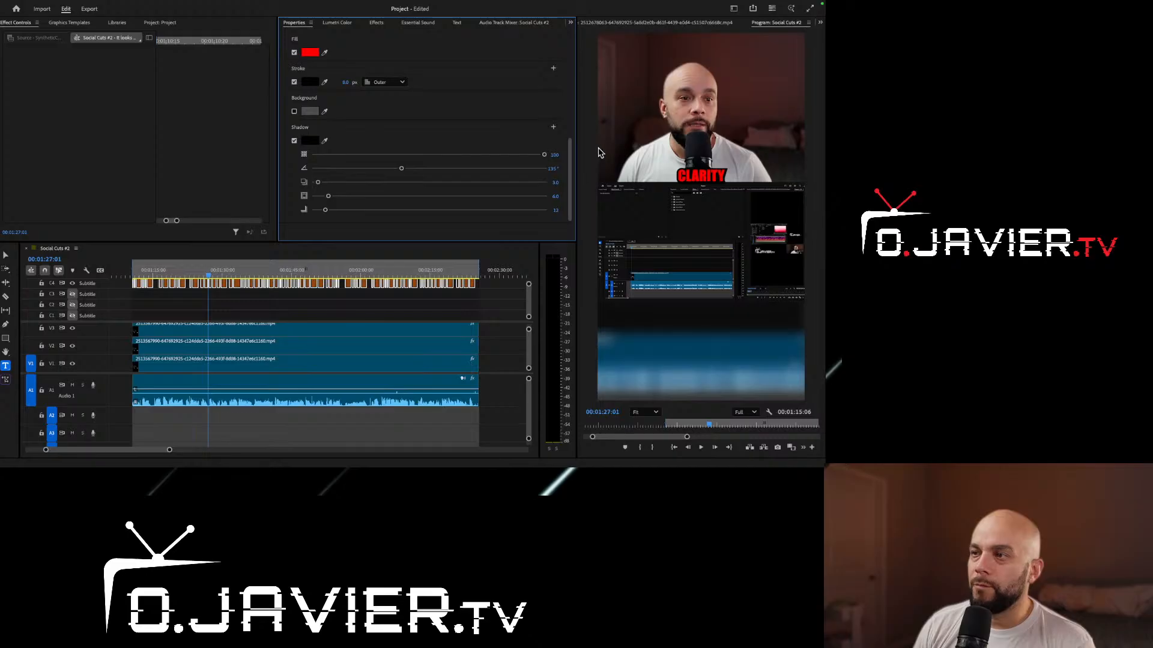
pyautogui.scroll(1, 569, 174)
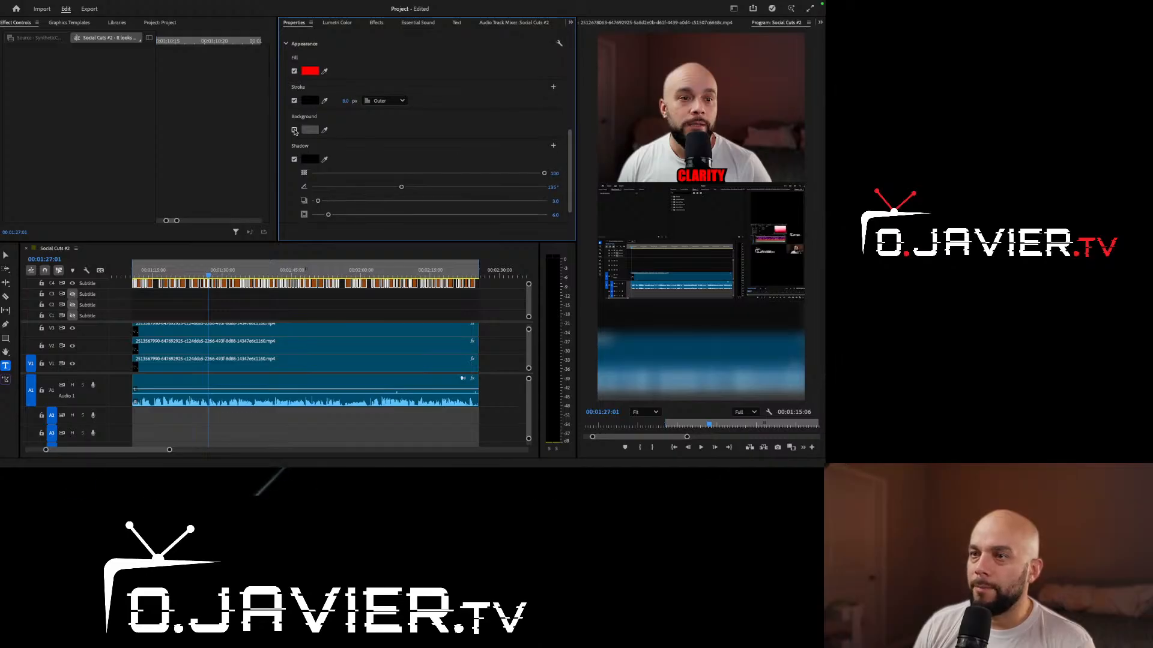
pyautogui.moveTo(572, 168); pyautogui.dragTo(572, 55)
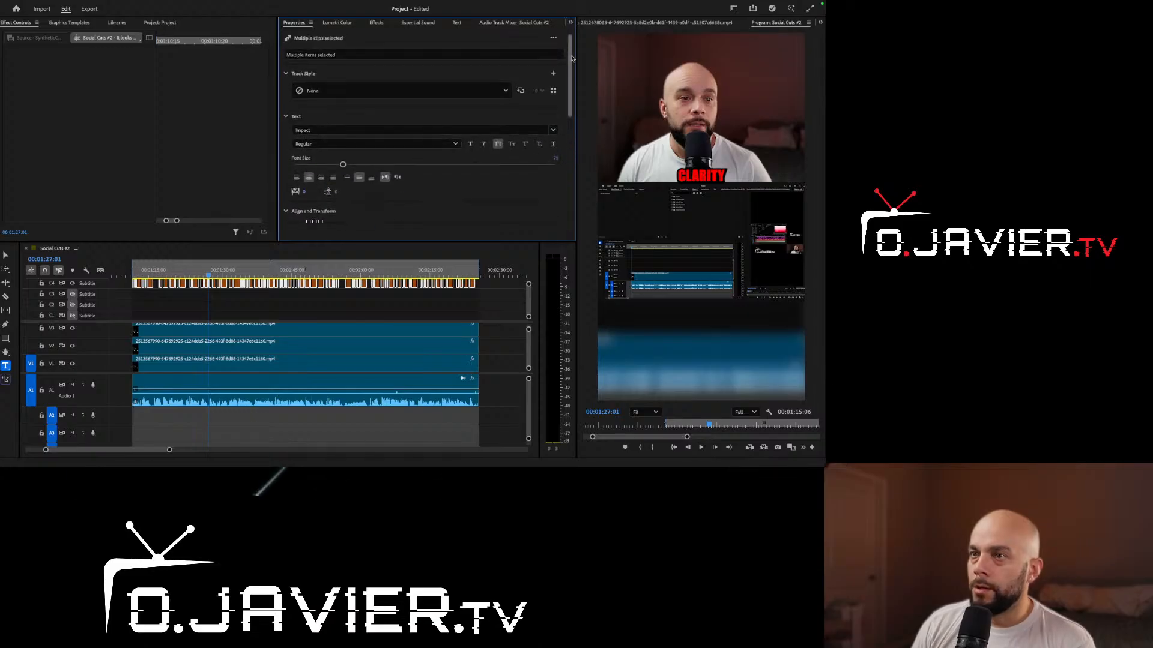
# Deselect the captions and play the sequence from the start of the marked section to preview their styling
pyautogui.click(310, 326)
pyautogui.press('Home')
pyautogui.press('space')
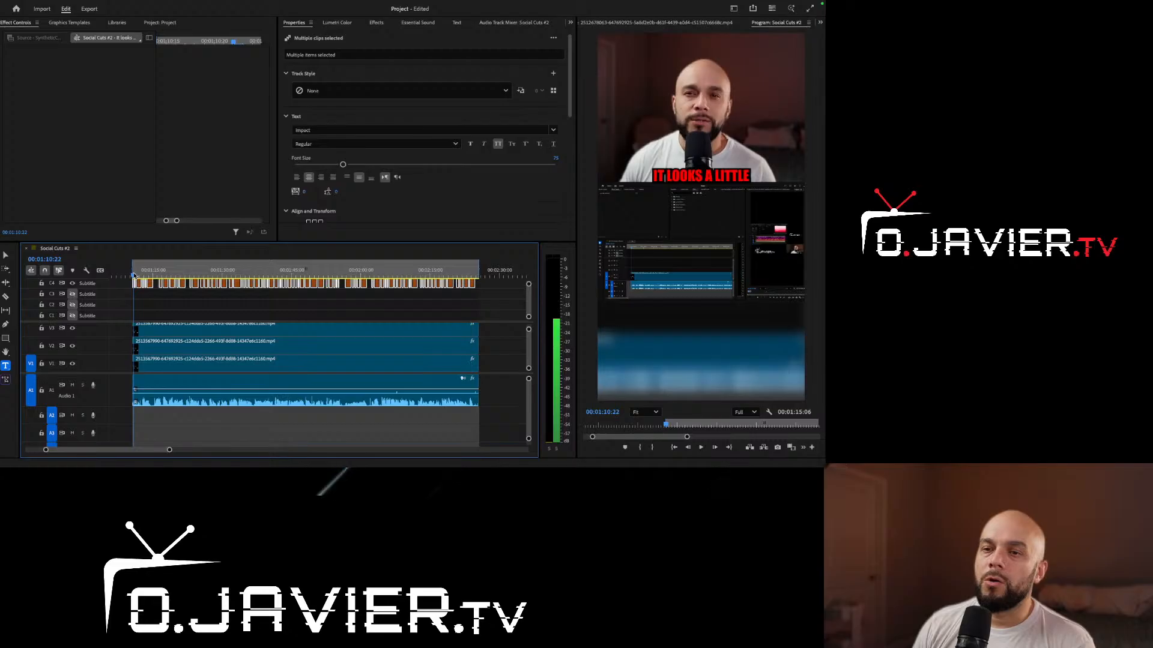
pyautogui.click(122, 287)
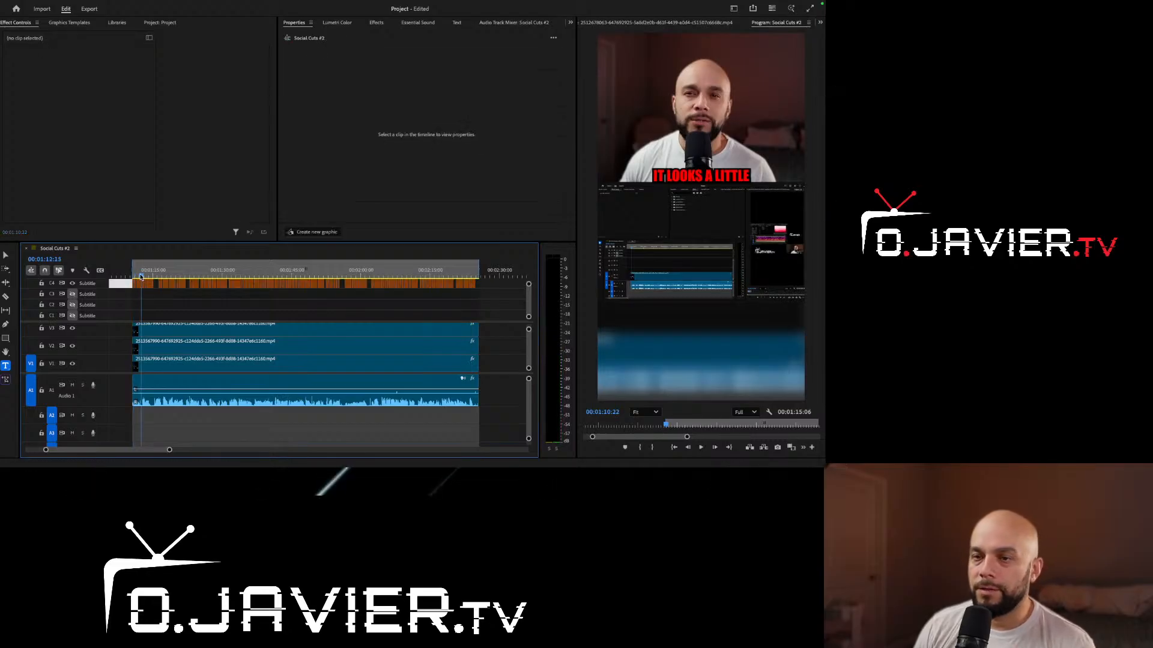
pyautogui.click(132, 276)
pyautogui.click(134, 277)
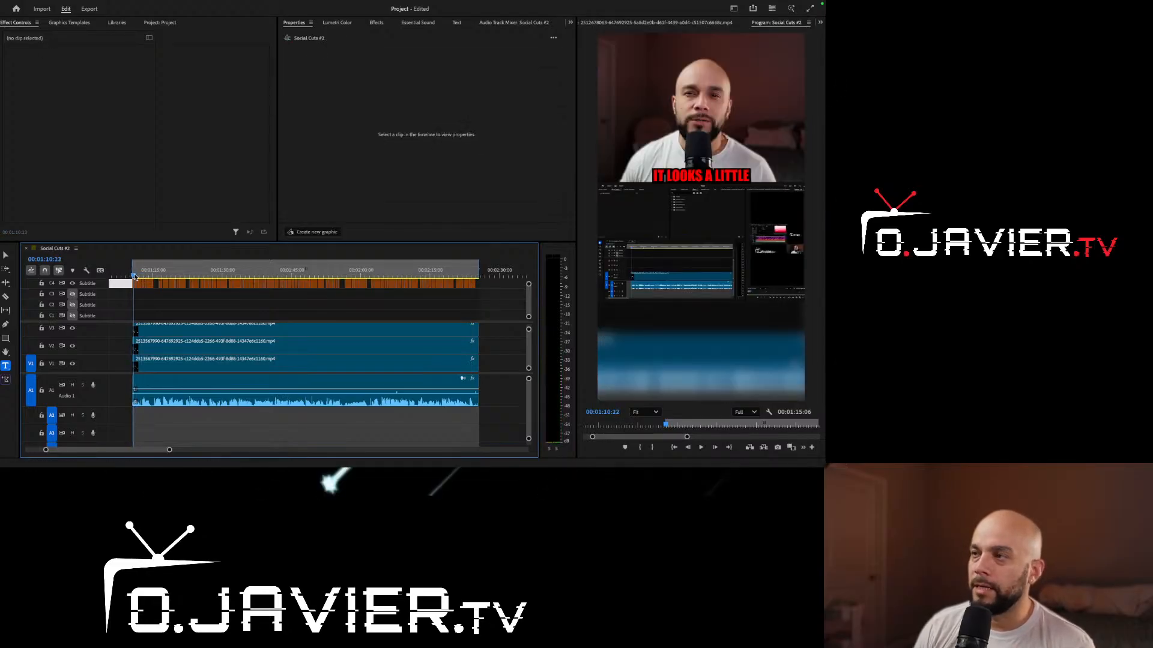
pyautogui.press('space')
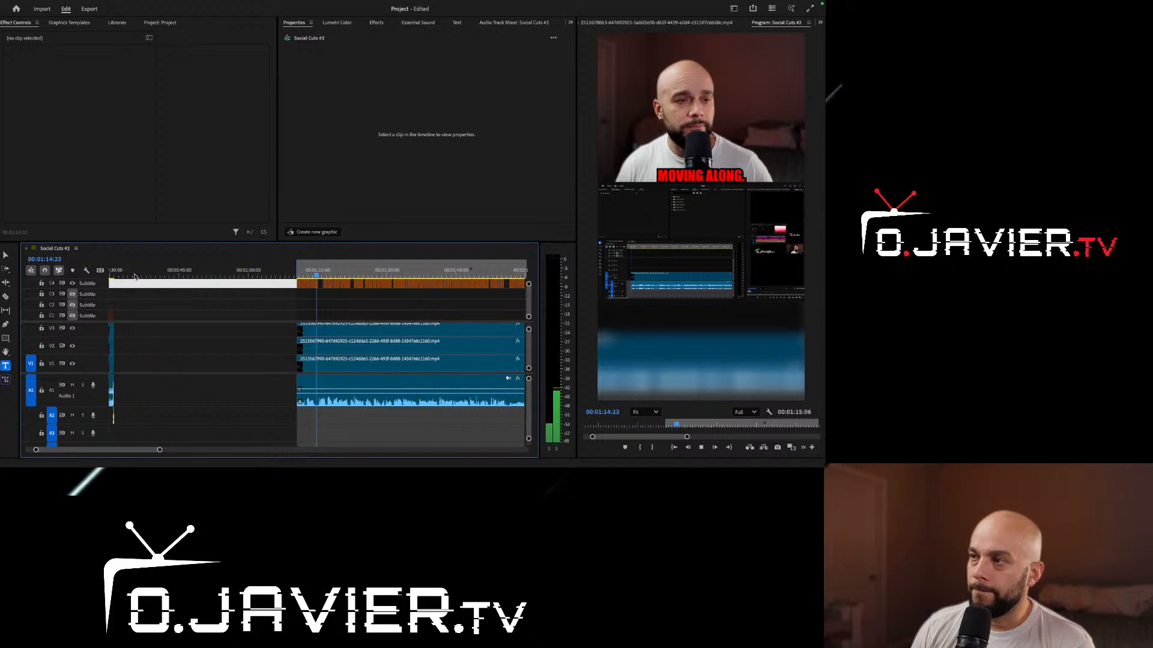
pyautogui.press('space')
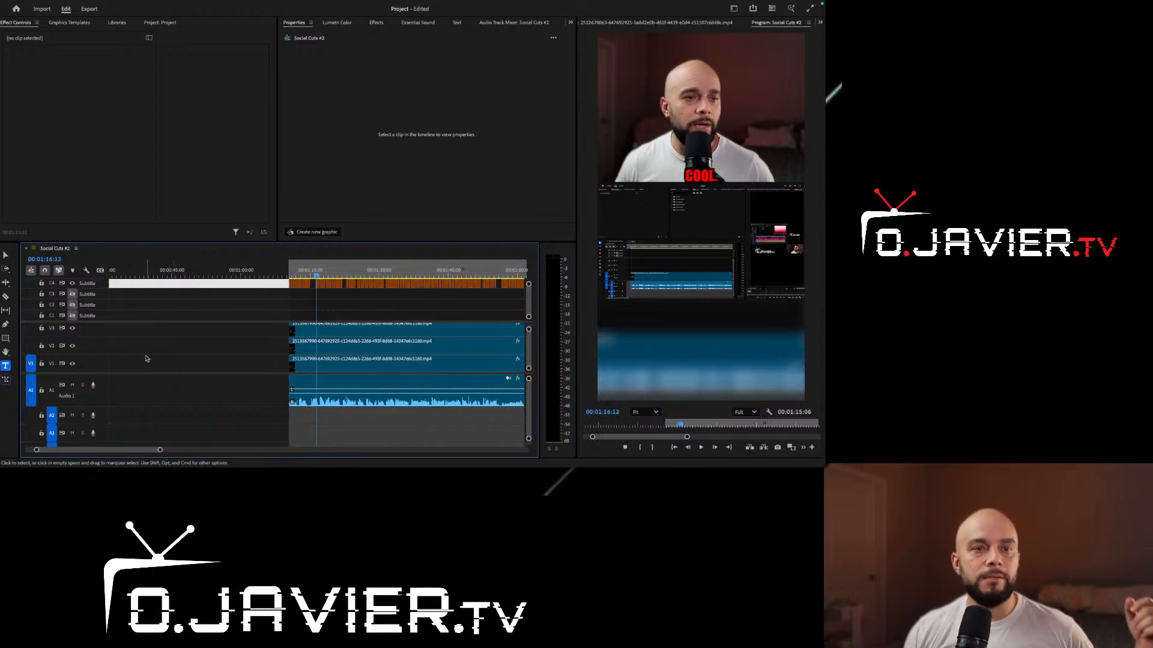
# Move the playhead to the "guys can see" caption at 00:01:20:13 and select that caption in a close-up timeline view
pyautogui.moveTo(329, 275); pyautogui.dragTo(337, 277)
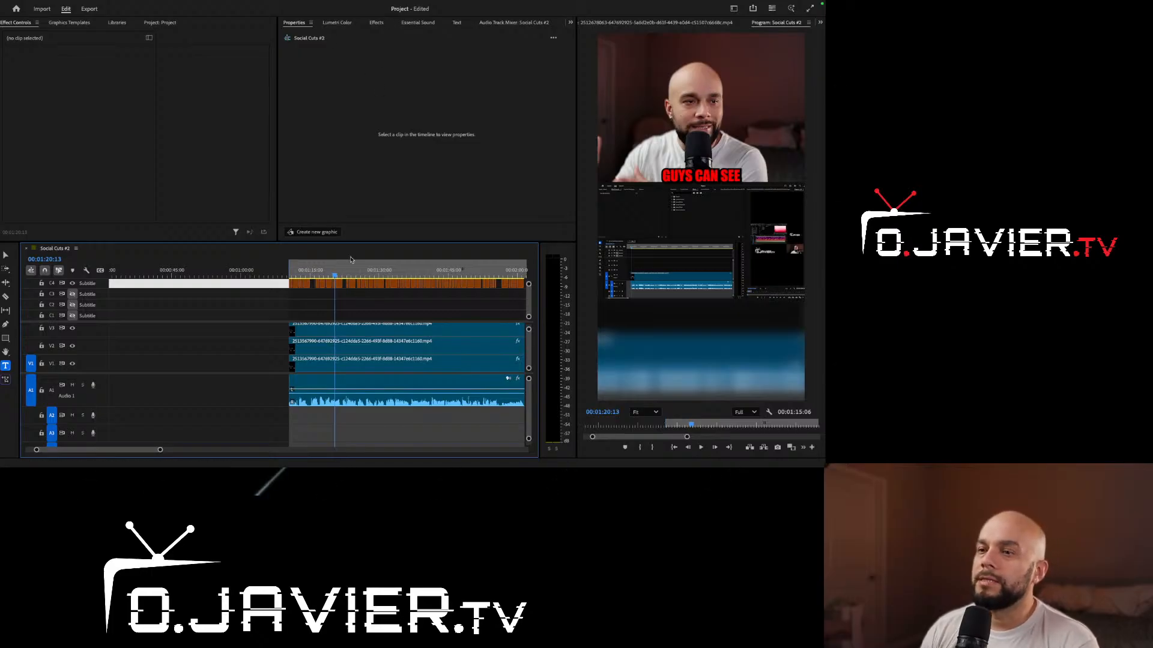
pyautogui.click(335, 285)
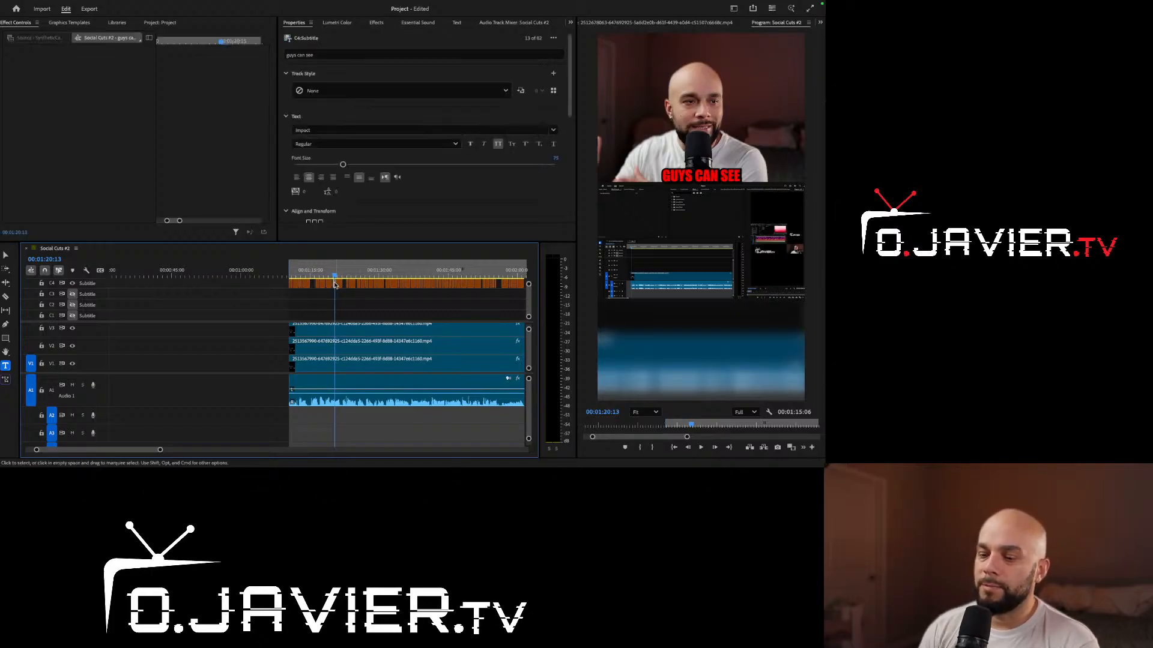
pyautogui.press('=')
pyautogui.press('=')
pyautogui.press('=')
pyautogui.press('=')
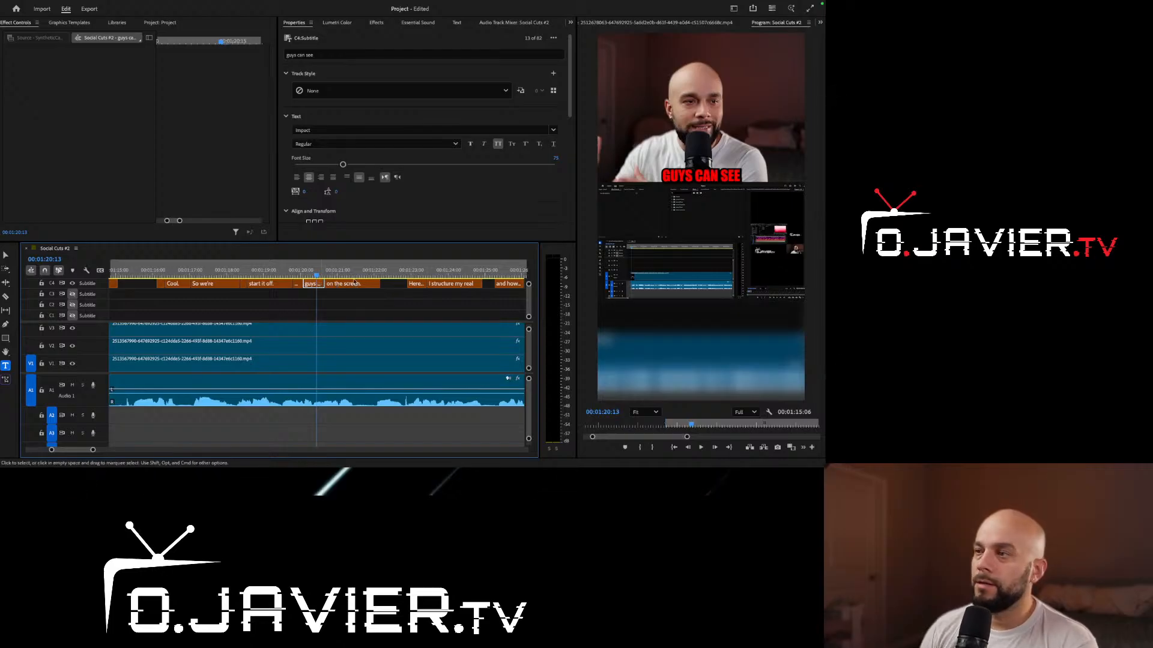
# Select only the word GUYS in the "guys can see" caption and make it italic
pyautogui.click(700, 178)
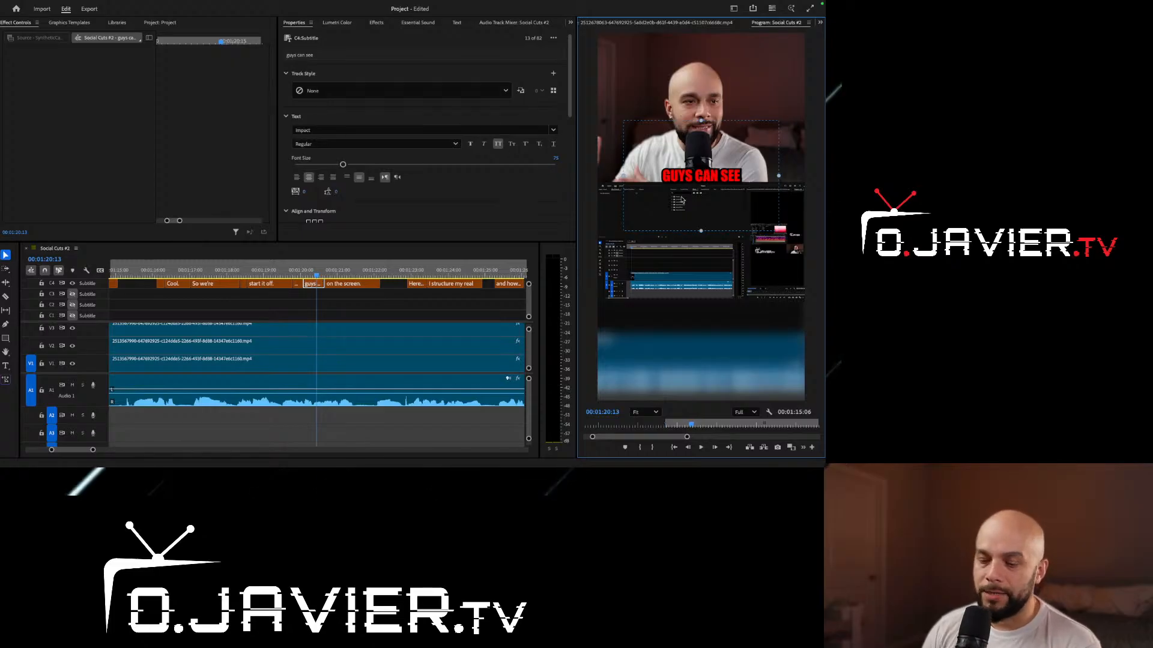
pyautogui.doubleClick(667, 173)
pyautogui.moveTo(665, 173); pyautogui.dragTo(688, 174)
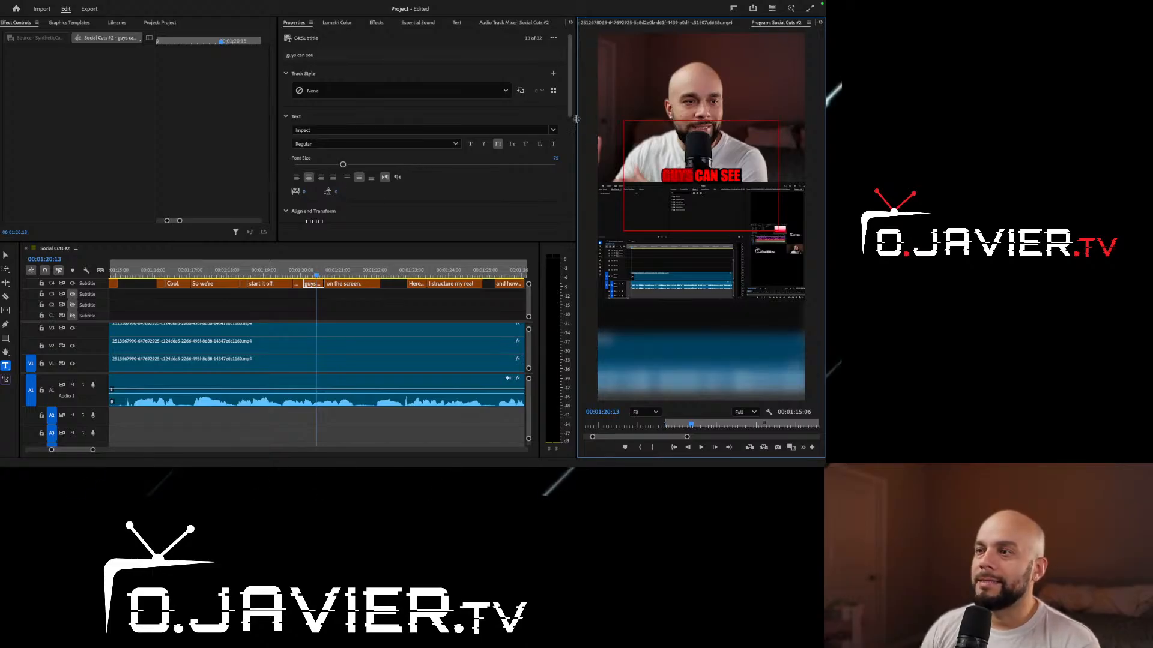
pyautogui.moveTo(570, 99); pyautogui.dragTo(573, 141)
pyautogui.scroll(2, 456, 108)
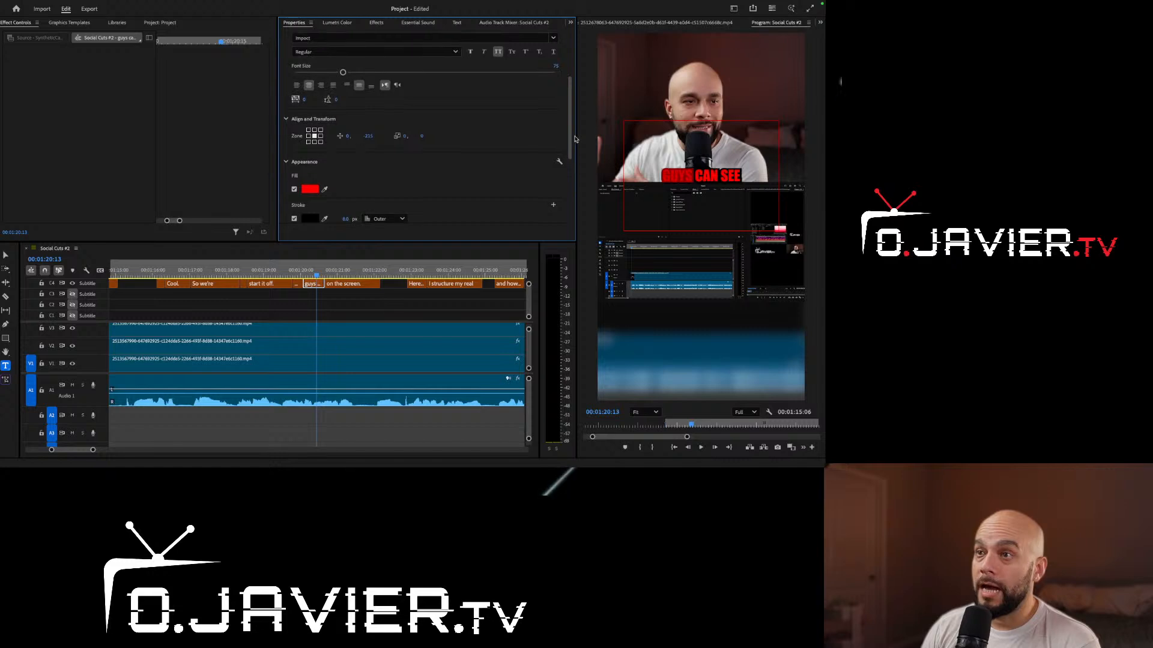
pyautogui.click(456, 92)
pyautogui.click(455, 93)
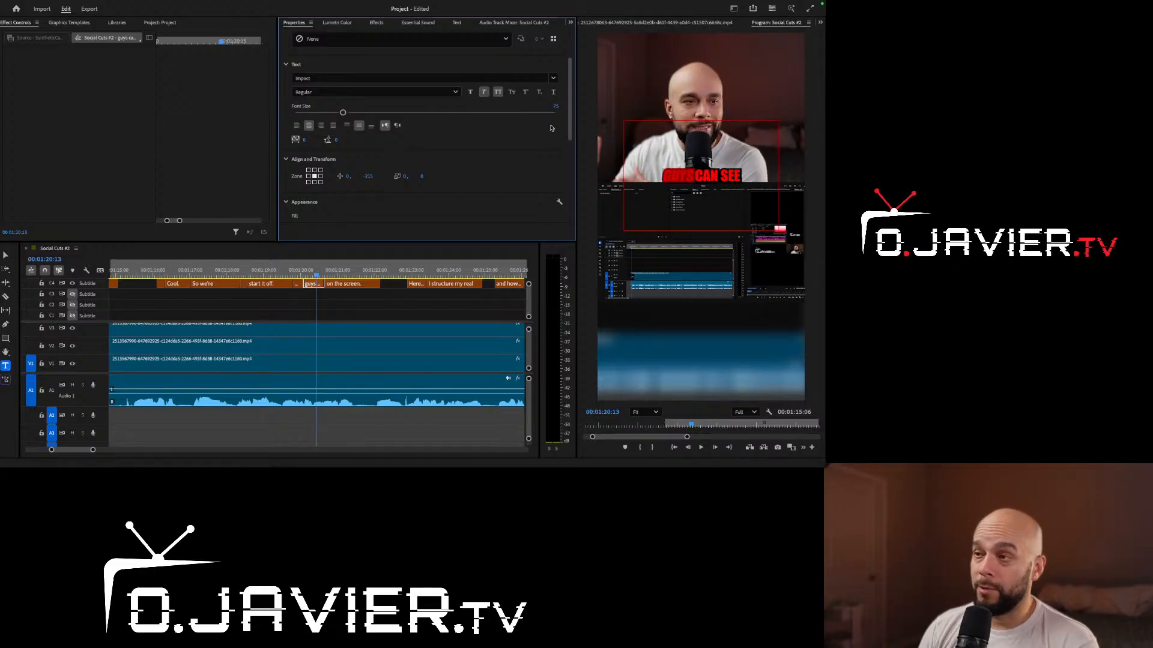
# Change the fill of the word GUYS to bright yellow, leaving the rest of the caption red
pyautogui.moveTo(571, 104); pyautogui.dragTo(571, 170)
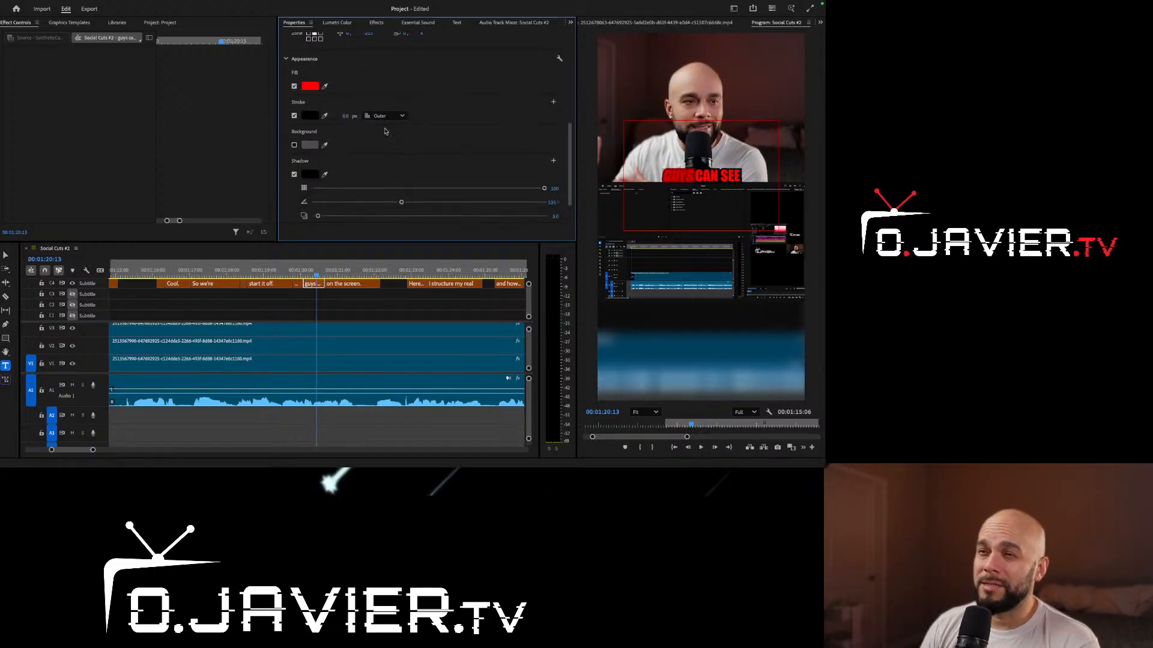
pyautogui.click(310, 86)
pyautogui.click(426, 206)
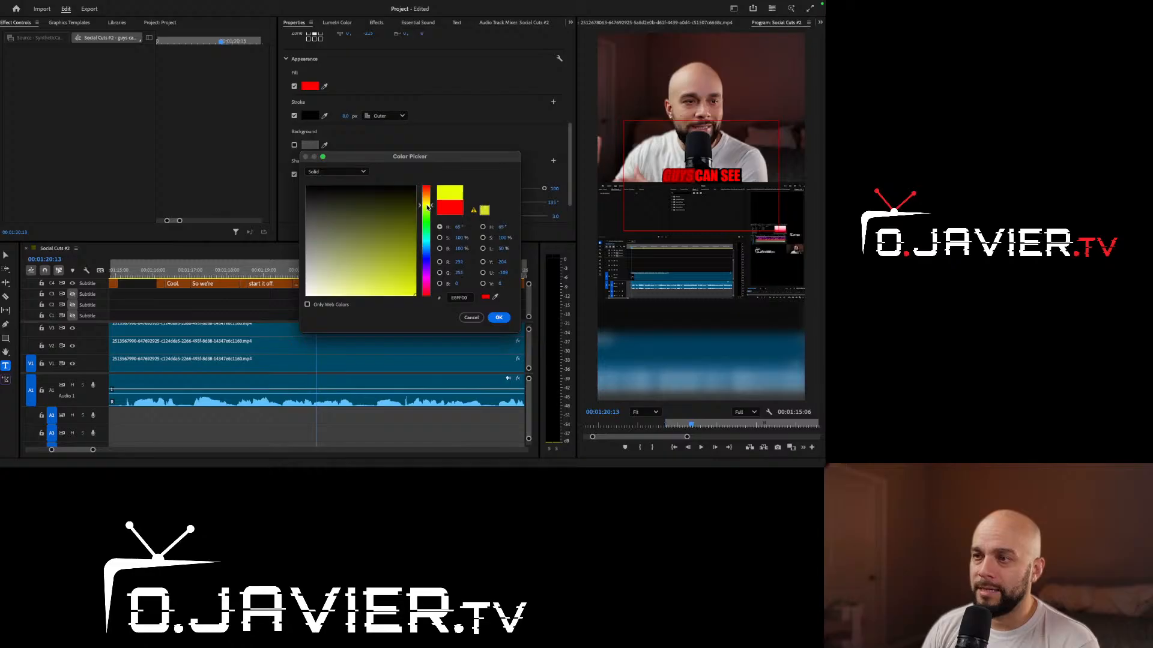
pyautogui.moveTo(362, 223); pyautogui.dragTo(391, 299)
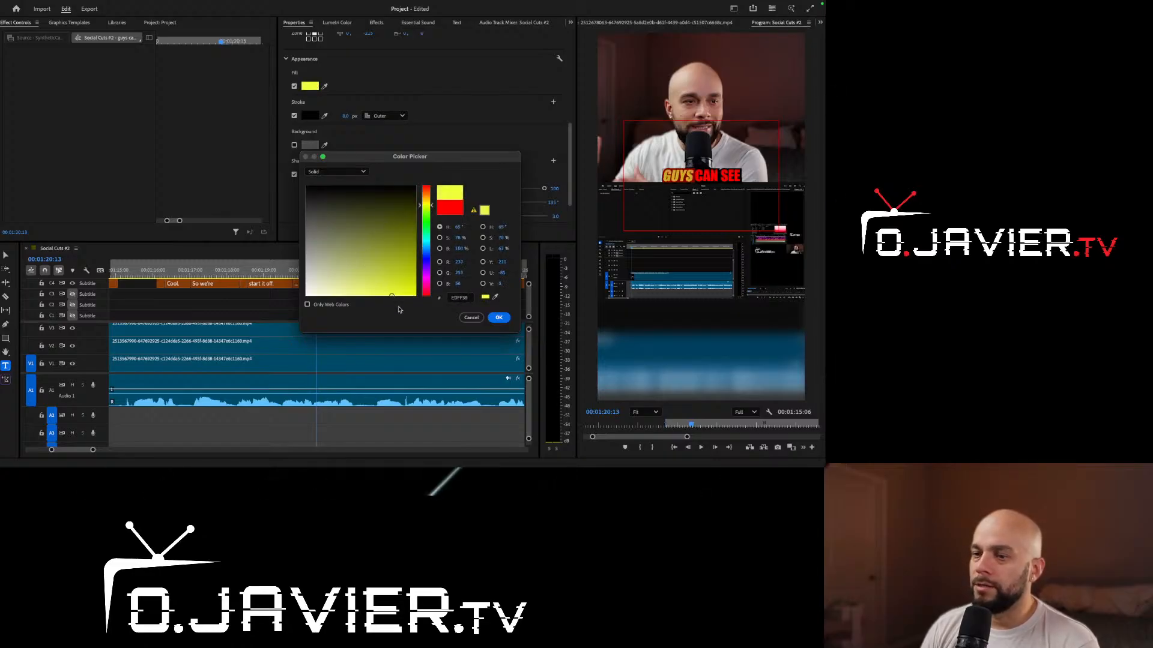
pyautogui.click(498, 319)
pyautogui.click(697, 175)
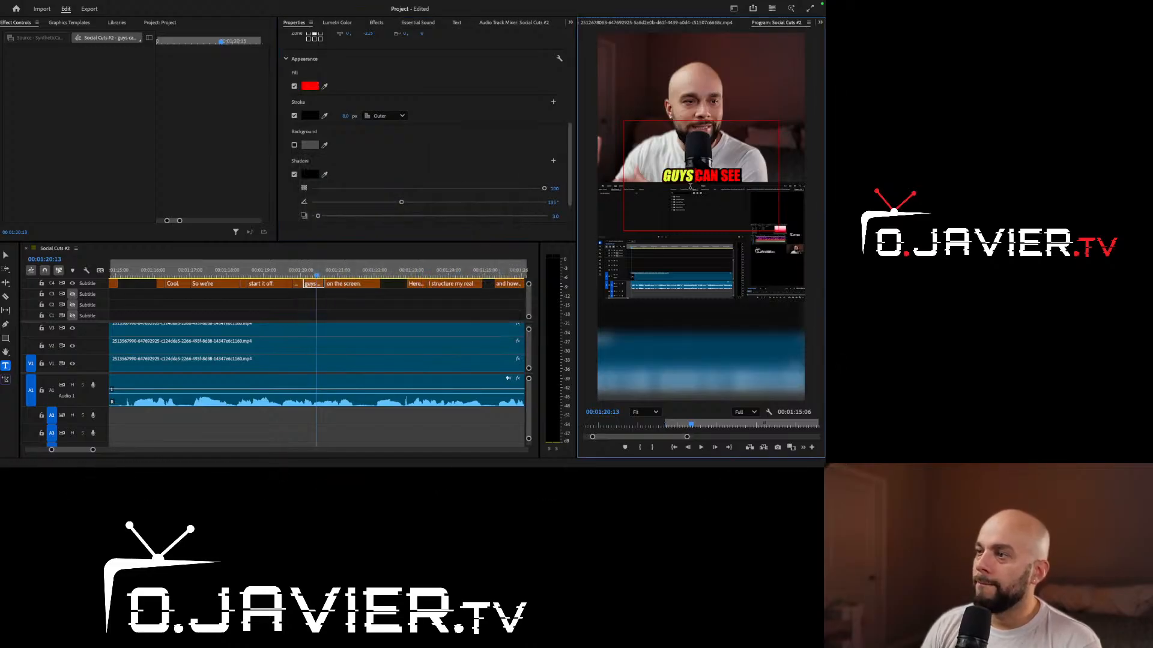
# Play the sequence around the "guys can see" caption to preview the highlighted word
pyautogui.click(232, 271)
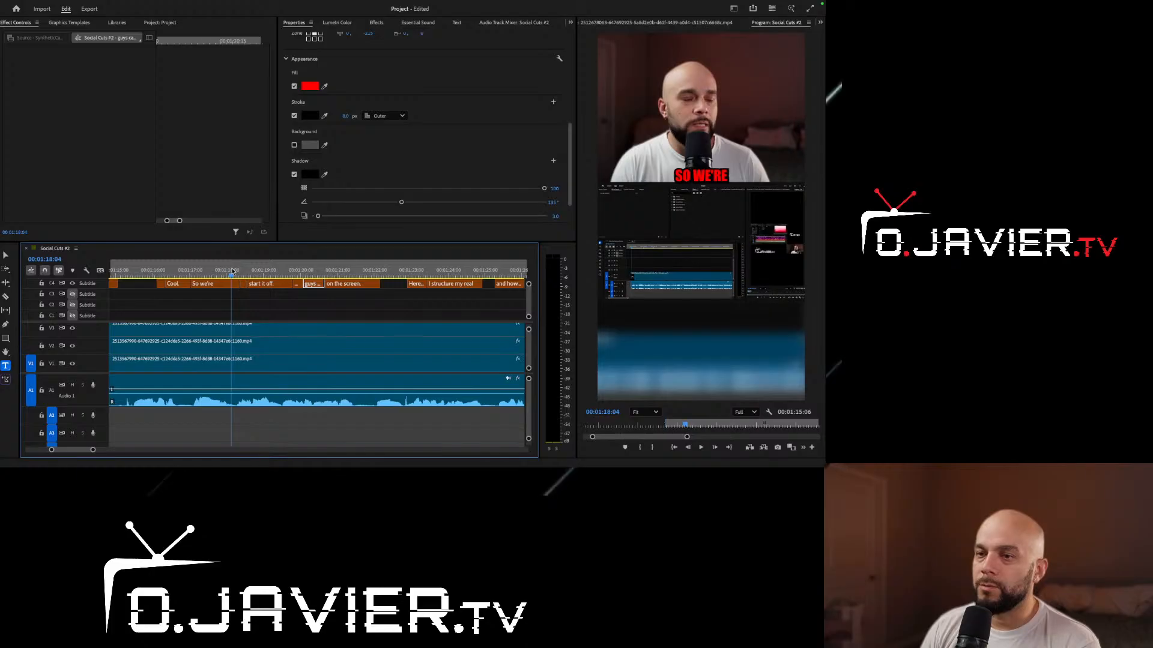
pyautogui.press('space')
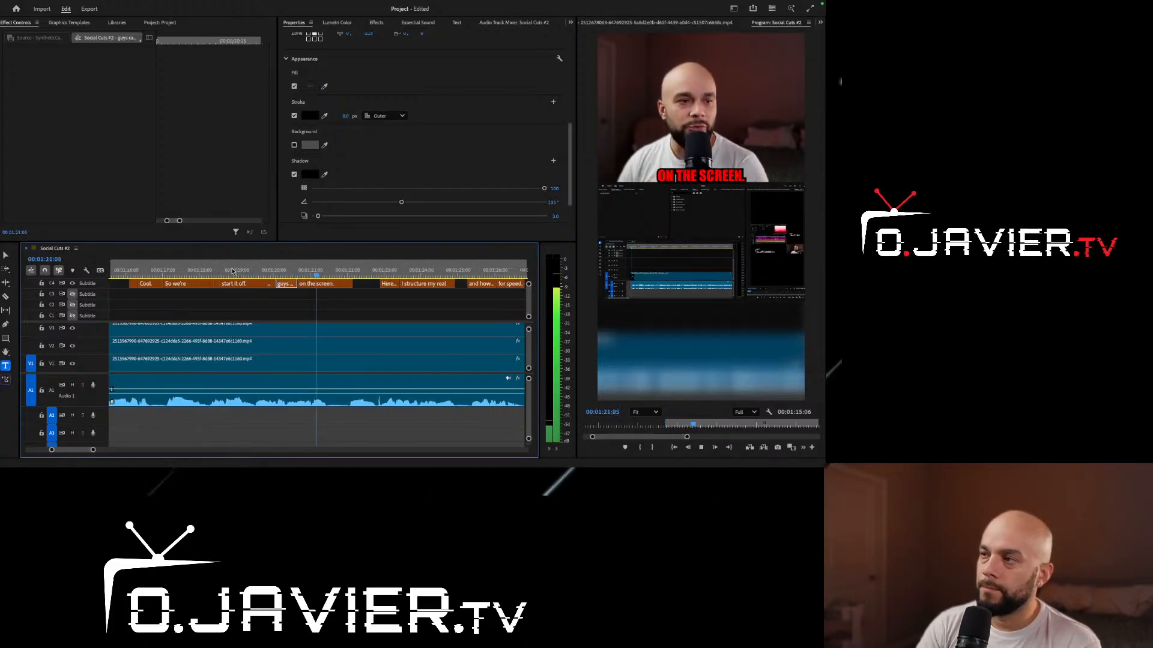
pyautogui.click(267, 271)
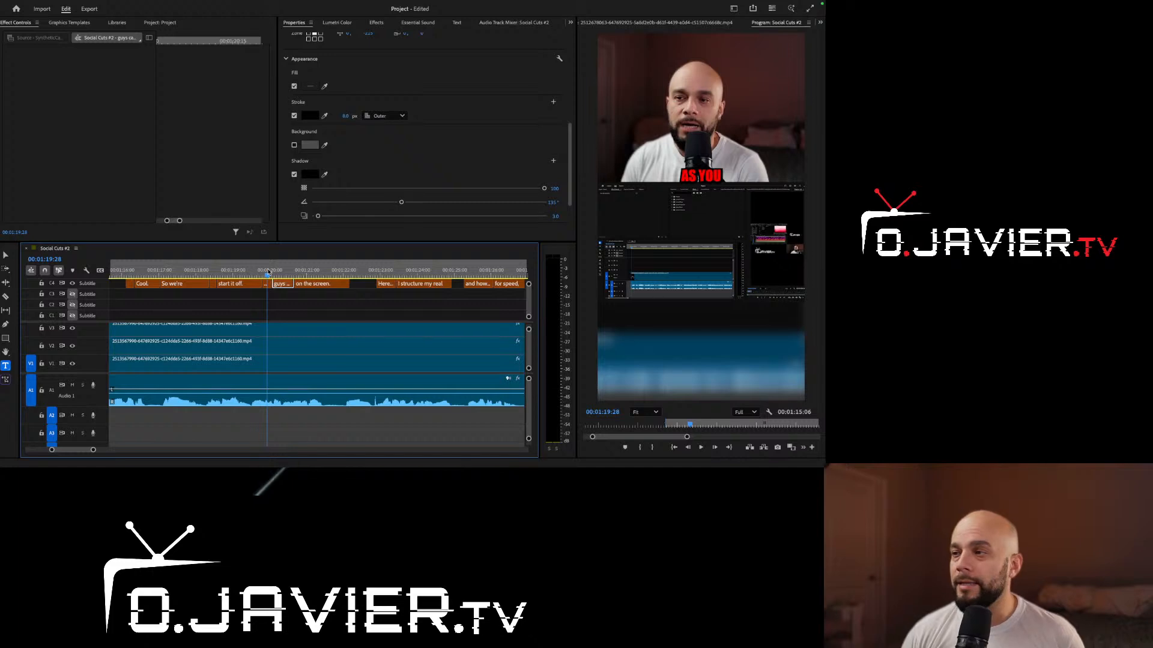
pyautogui.click(251, 273)
pyautogui.press('space')
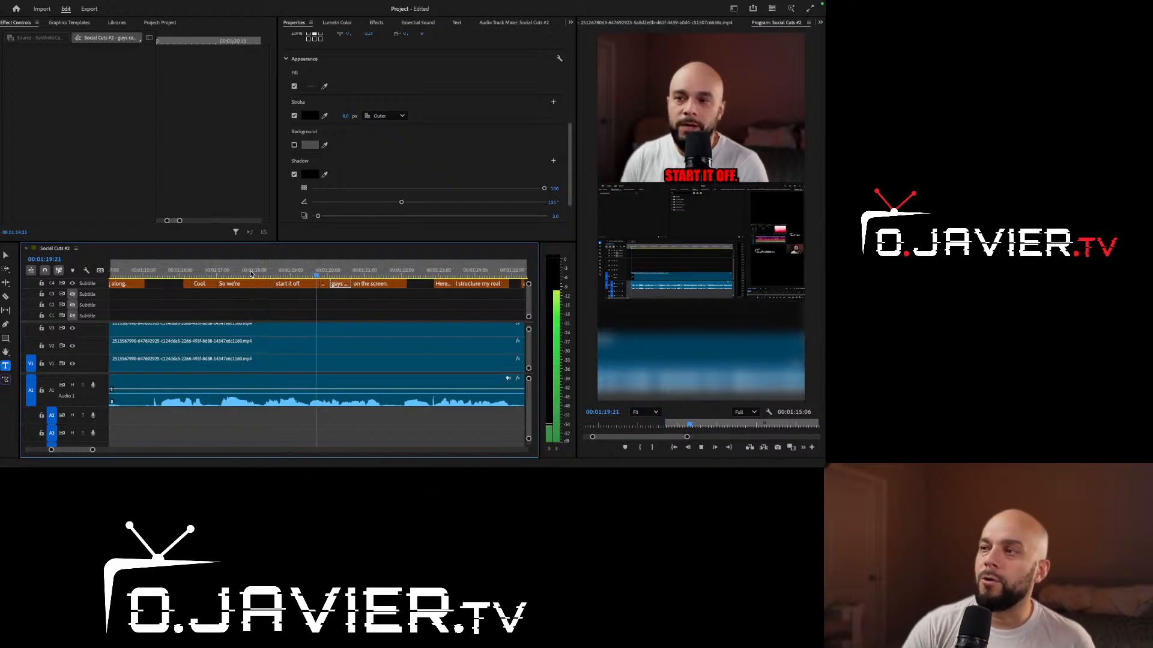
pyautogui.press('space')
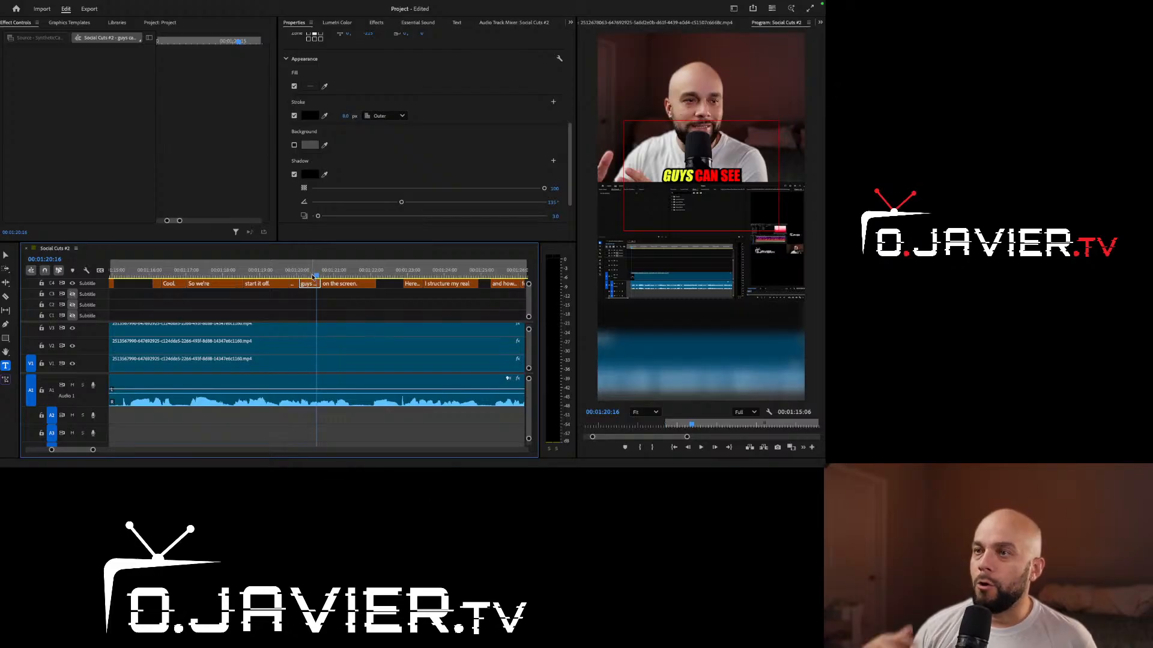
# Select all the text of the "guys can see" caption and turn off its italics and all caps
pyautogui.click(569, 173)
pyautogui.moveTo(569, 174); pyautogui.dragTo(568, 122)
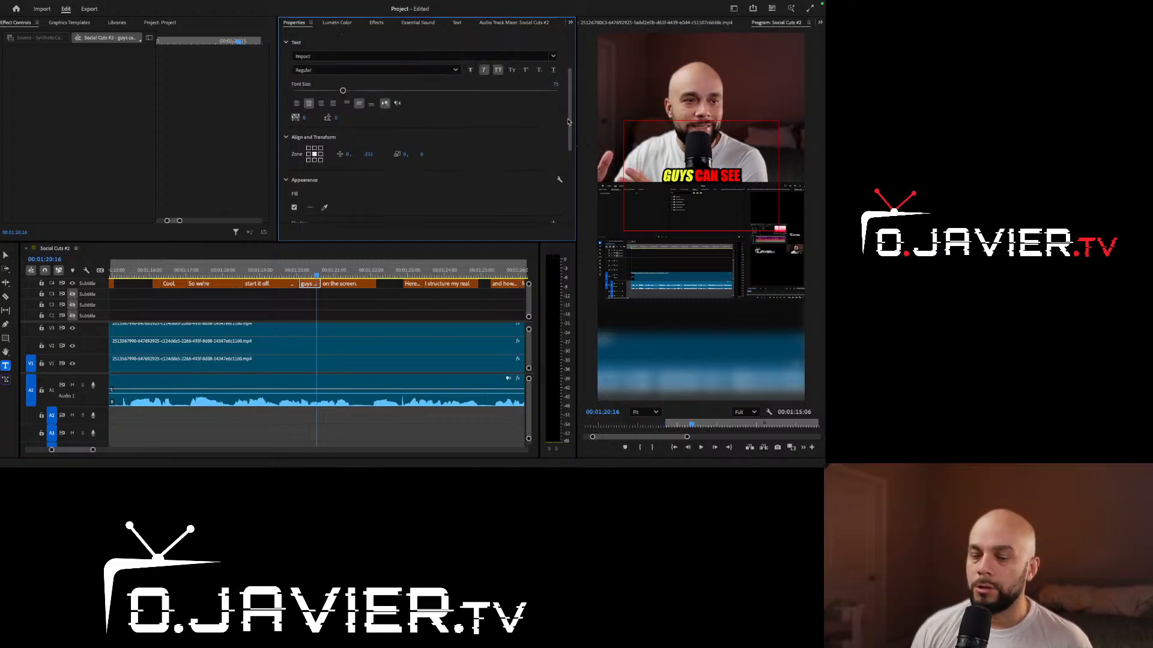
pyautogui.click(303, 271)
pyautogui.moveTo(303, 272); pyautogui.dragTo(312, 272)
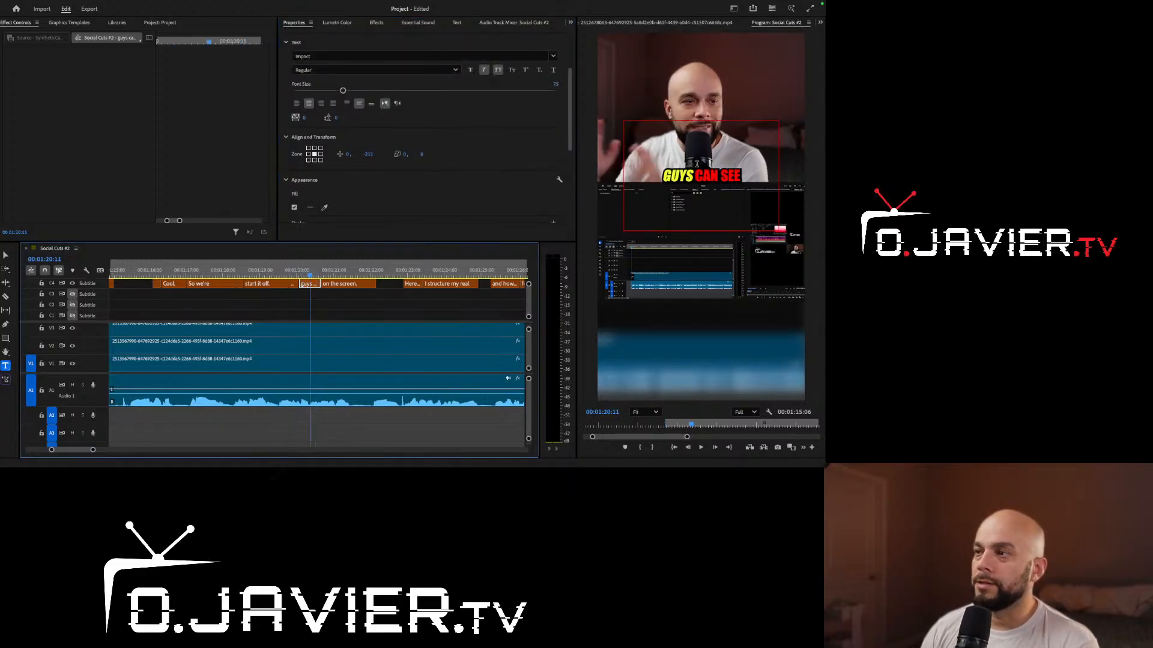
pyautogui.doubleClick(676, 175)
pyautogui.moveTo(687, 175); pyautogui.dragTo(738, 176)
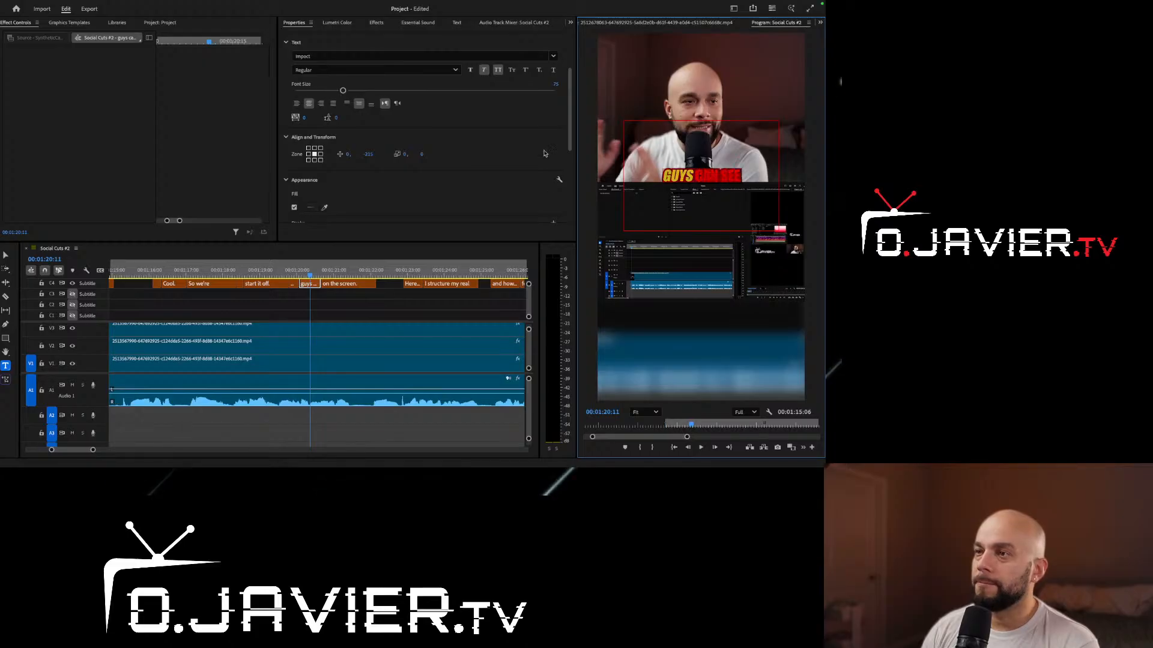
pyautogui.scroll(3, 544, 188)
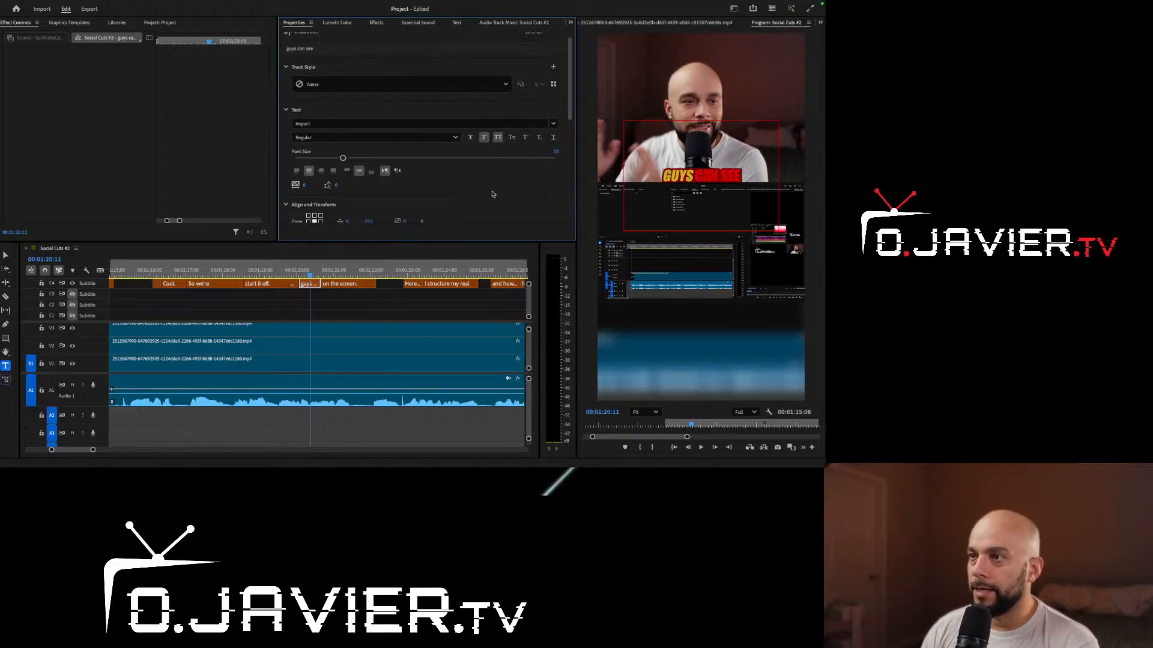
pyautogui.click(497, 138)
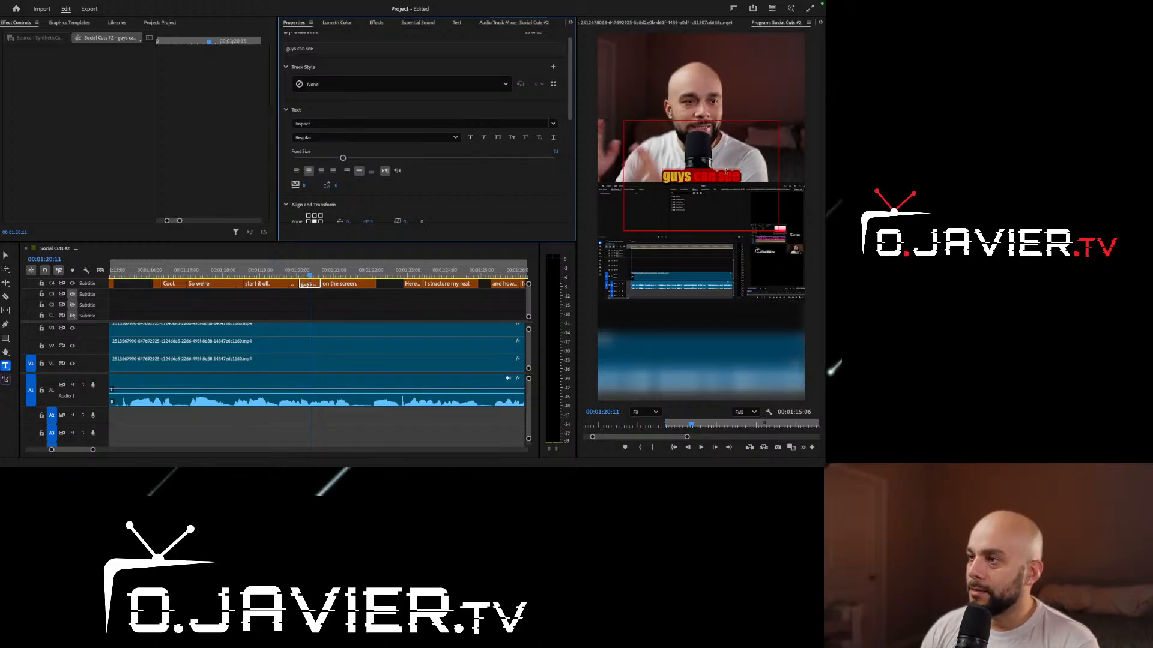
# Select only the word guys in the "guys can see" caption and apply faux bold and all caps
pyautogui.click(673, 176)
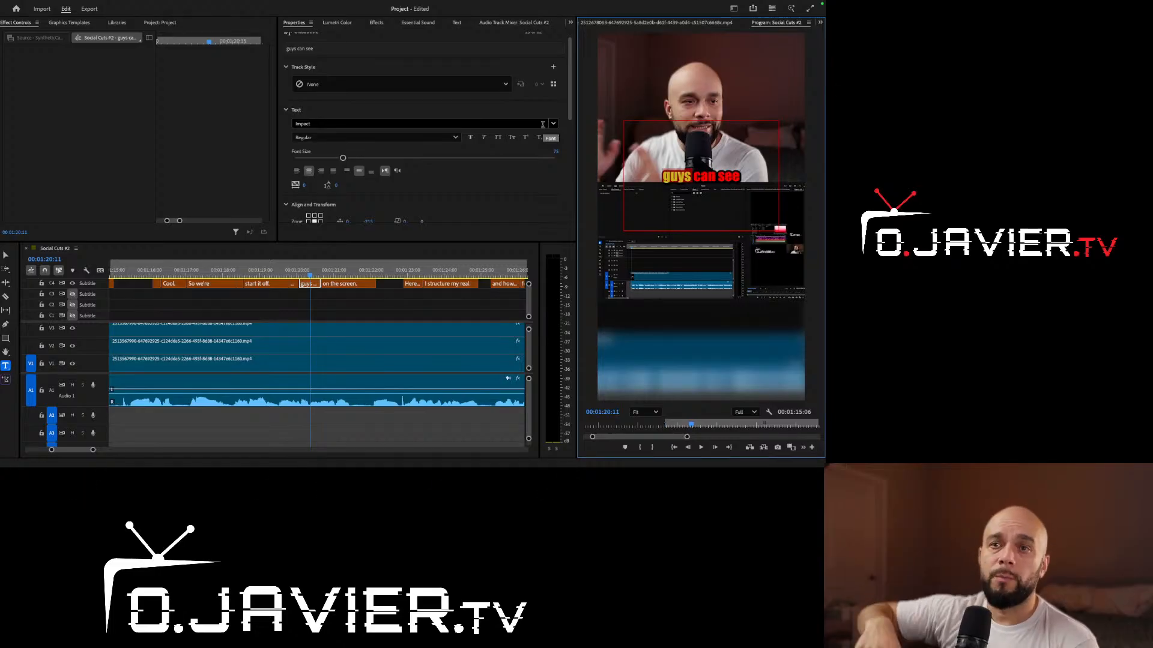
pyautogui.click(471, 138)
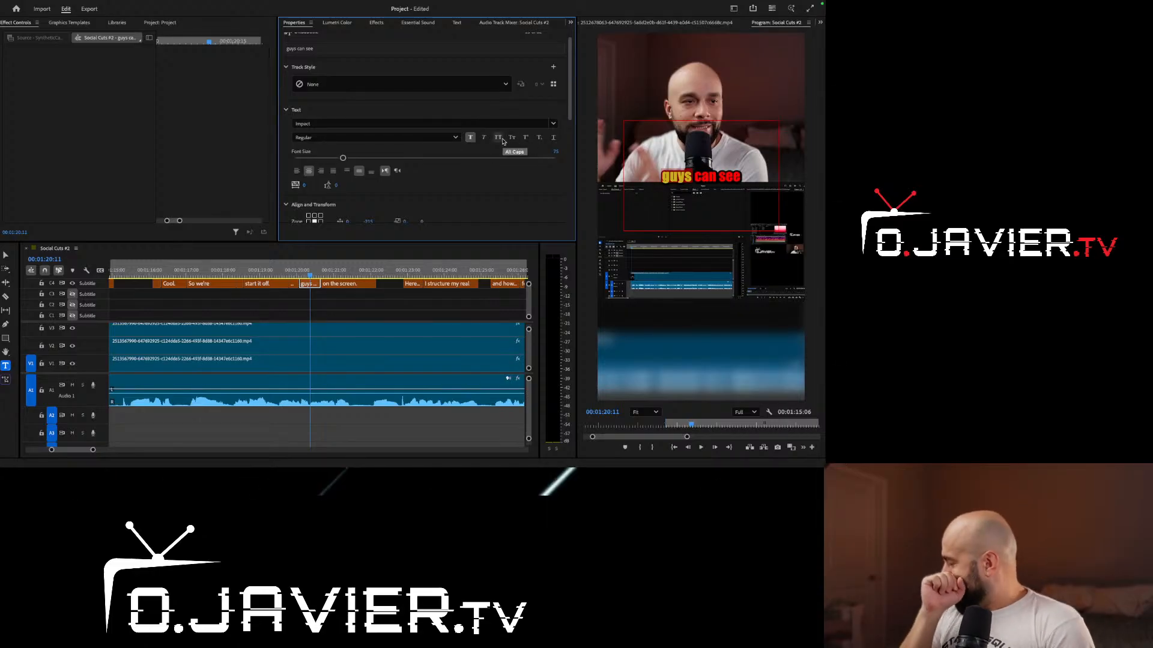
pyautogui.click(499, 140)
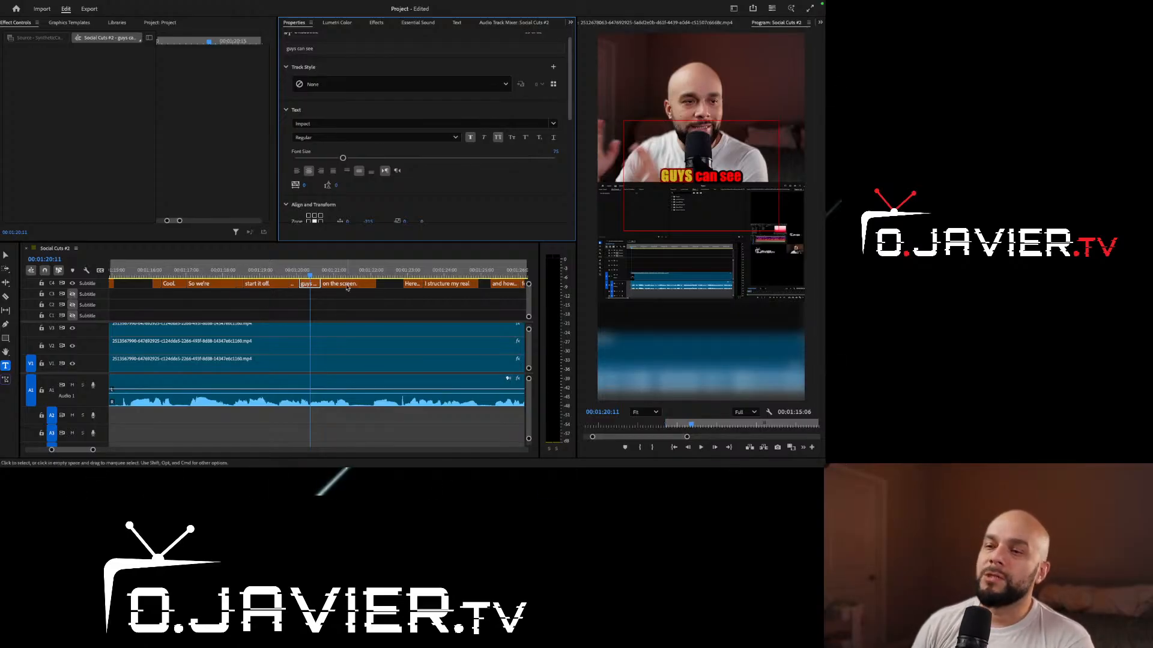
# Play the sequence across the "guys can see" caption to preview the capitalised word
pyautogui.moveTo(260, 275); pyautogui.dragTo(251, 274)
pyautogui.press('space')
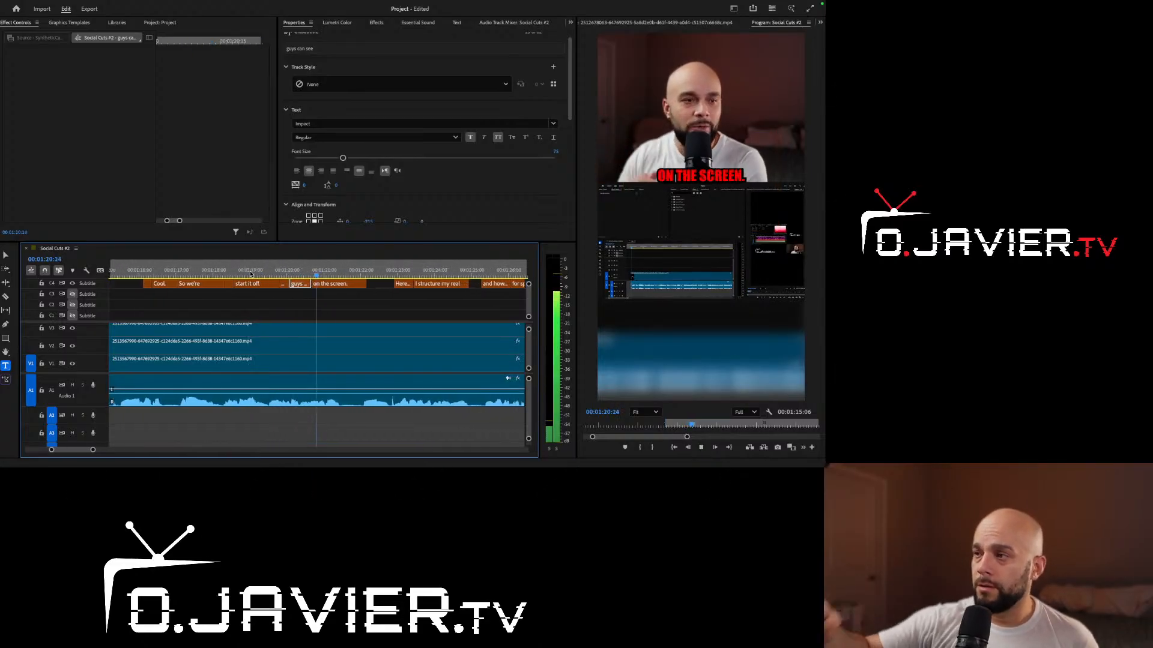
pyautogui.press('space')
pyautogui.moveTo(264, 275); pyautogui.dragTo(275, 275)
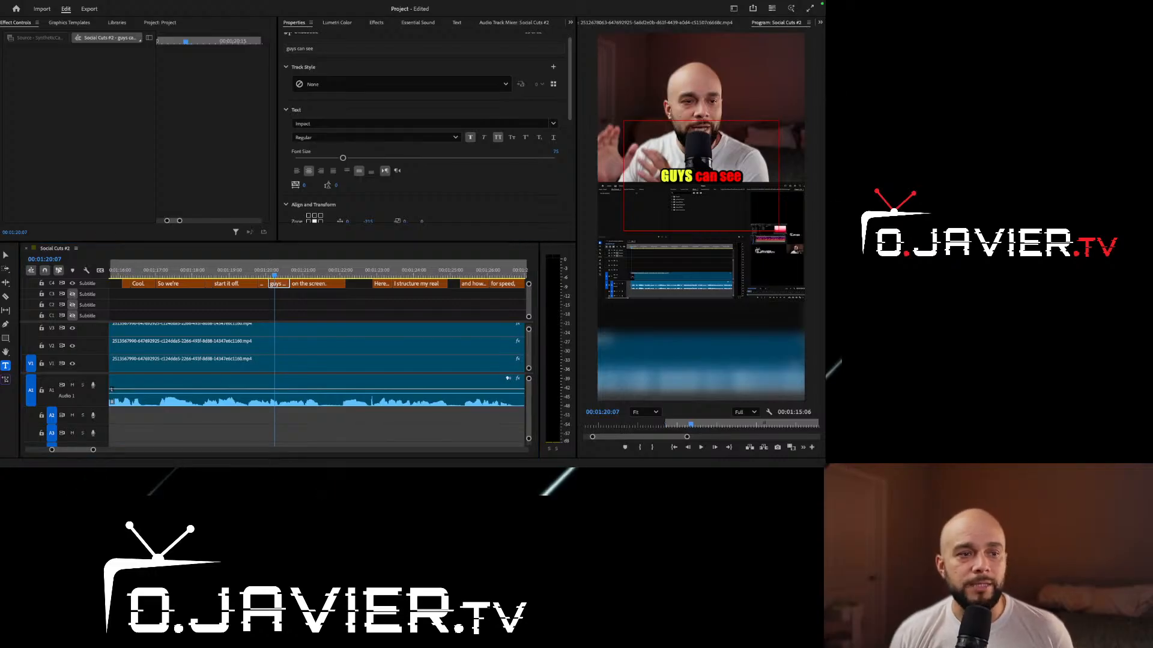
# Edit the "start it off." caption in the preview and remove its trailing period
pyautogui.click(230, 270)
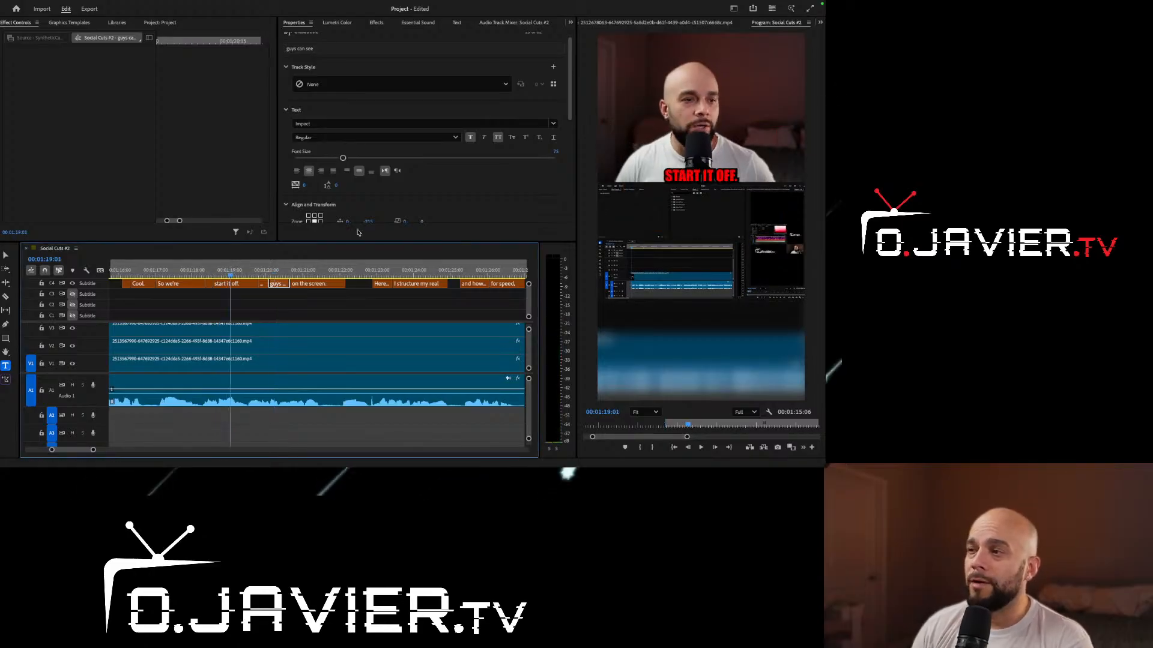
pyautogui.press('v')
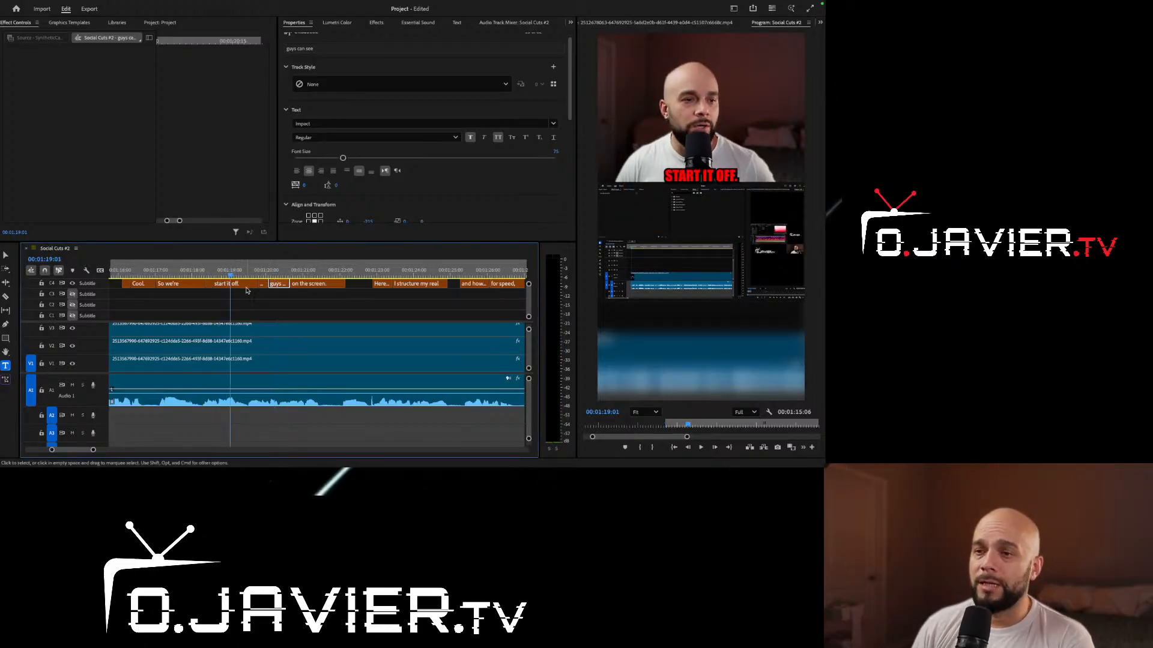
pyautogui.click(248, 284)
pyautogui.click(713, 177)
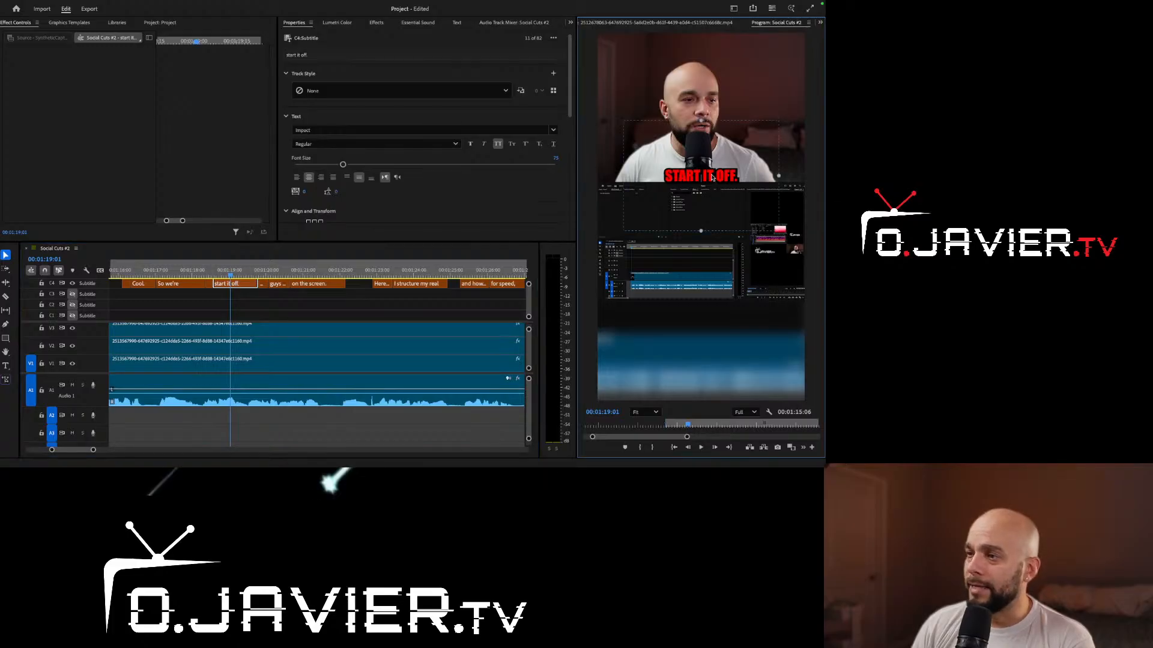
pyautogui.press('t')
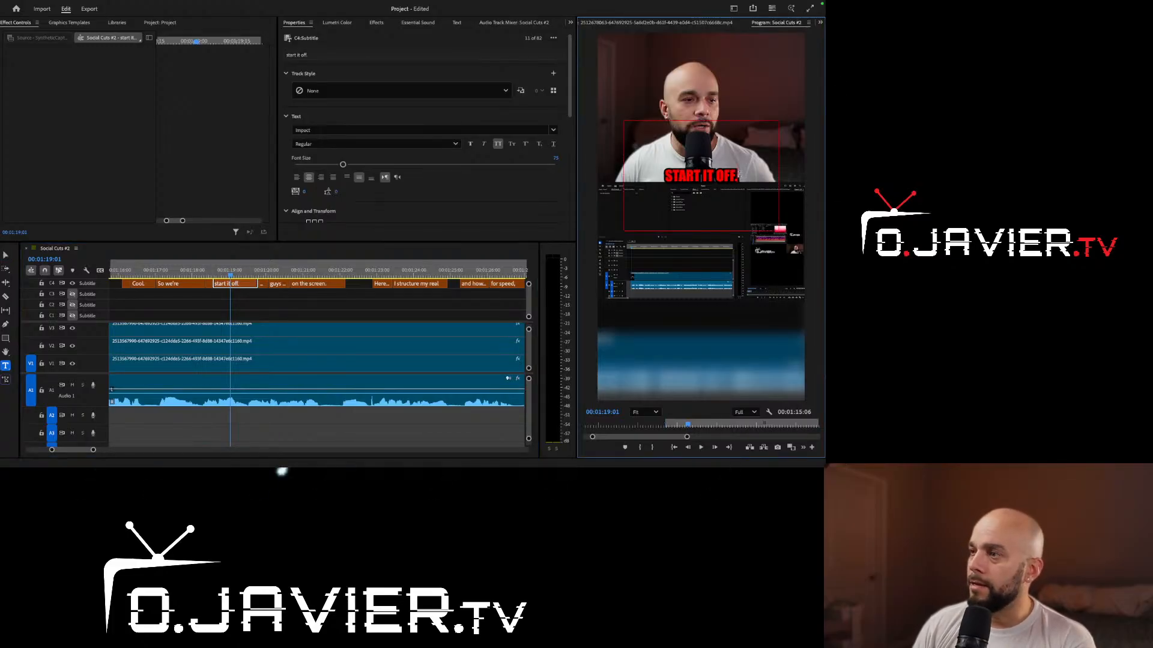
pyautogui.press('BackSpace')
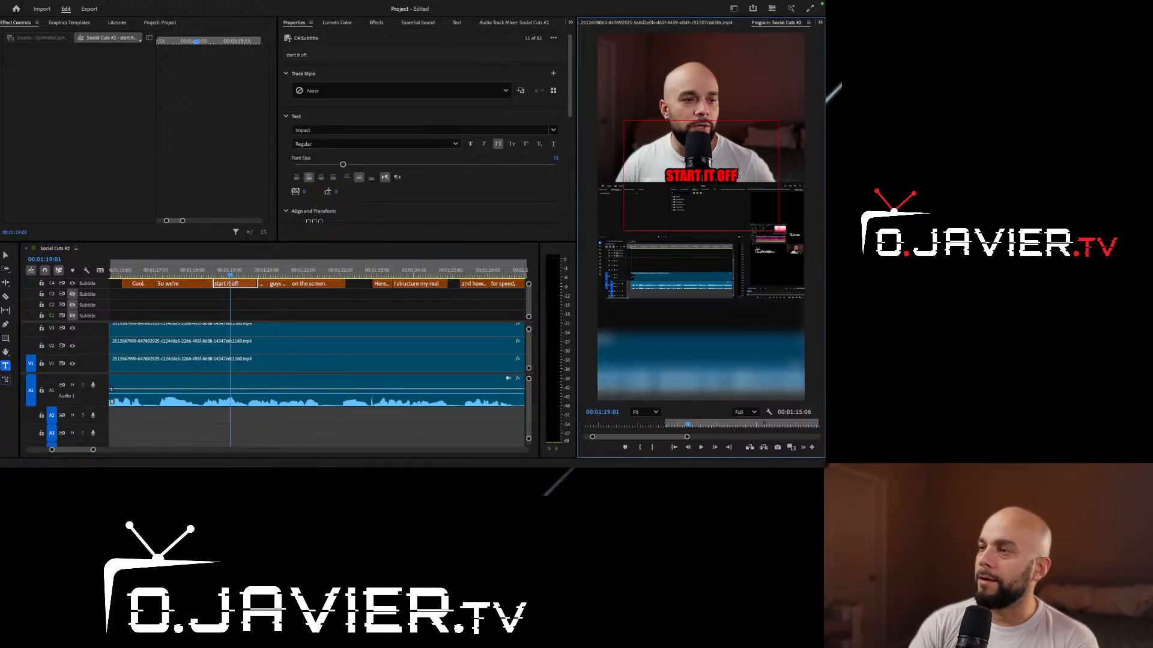
# Play the captions from "So we're" through "I structure my real" to check their wording
pyautogui.click(185, 274)
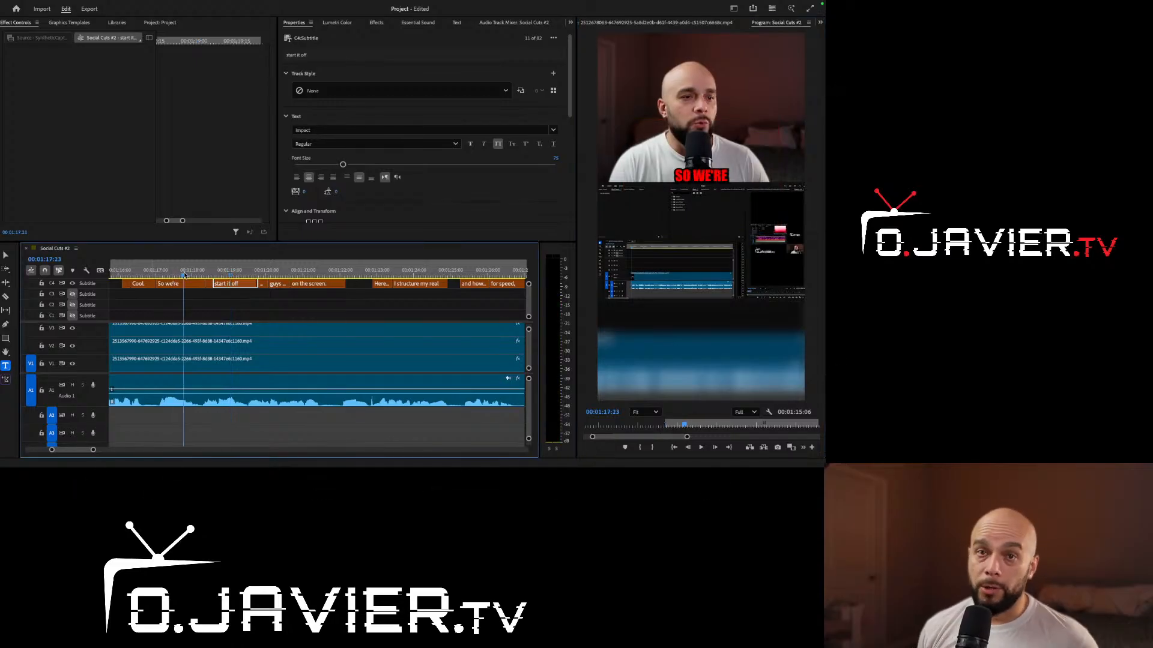
pyautogui.press('space')
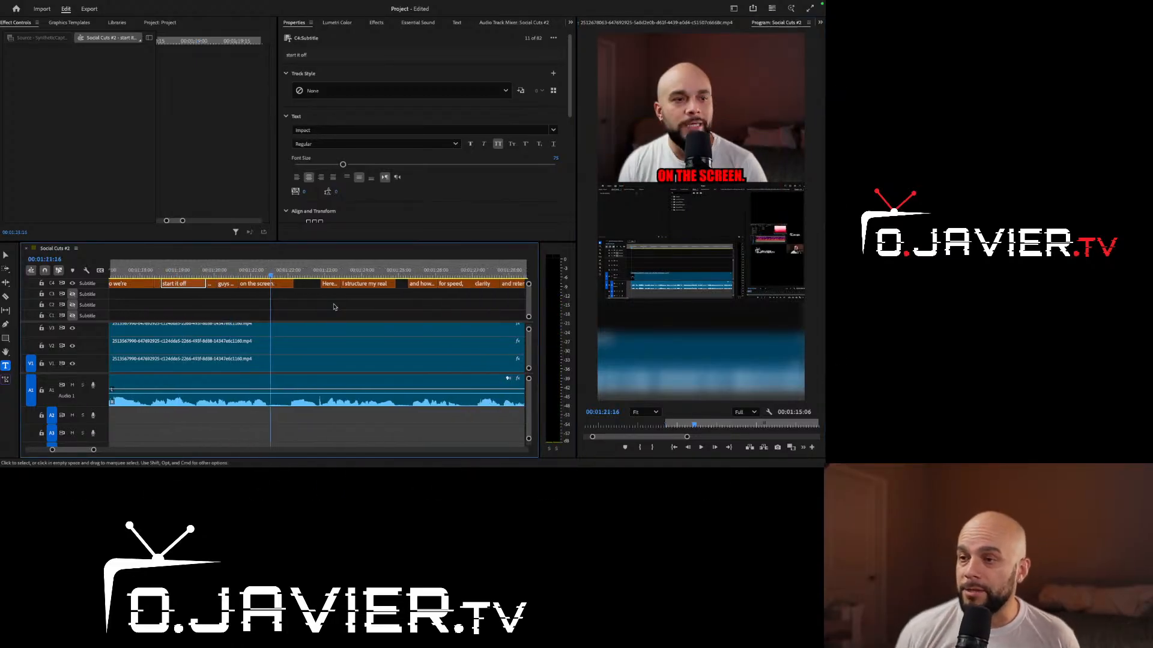
pyautogui.click(296, 275)
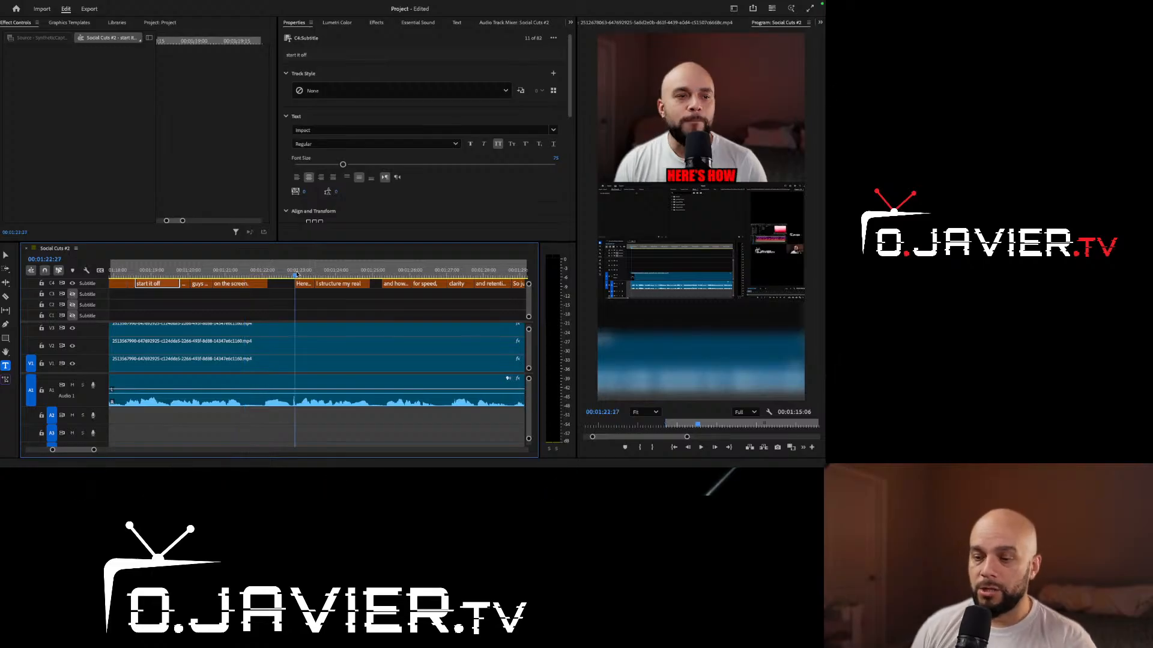
pyautogui.press('space')
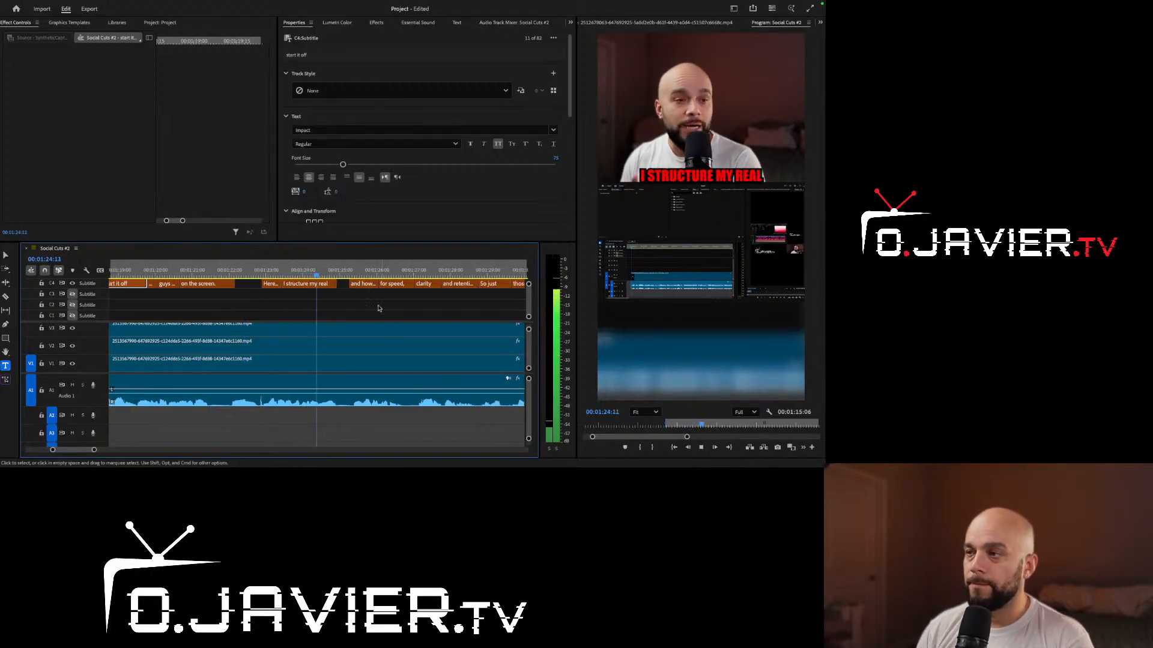
pyautogui.press('space')
# Select the "I structure my real" caption and locate its entry in the sequence's caption list
pyautogui.click(276, 271)
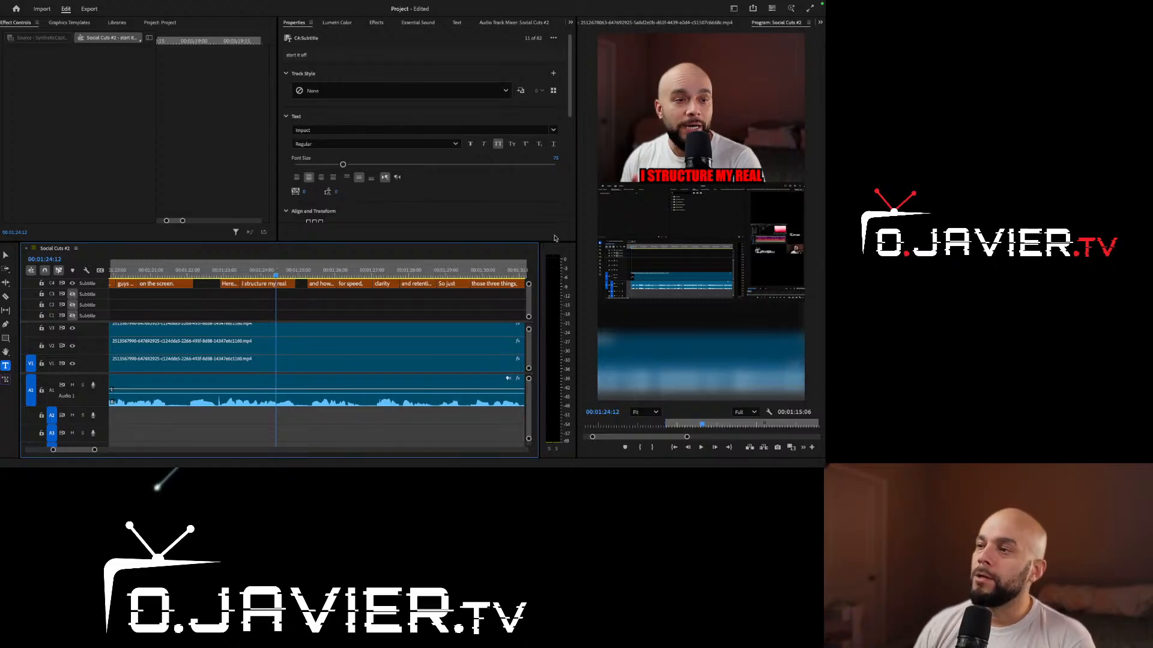
pyautogui.press('v')
pyautogui.click(744, 178)
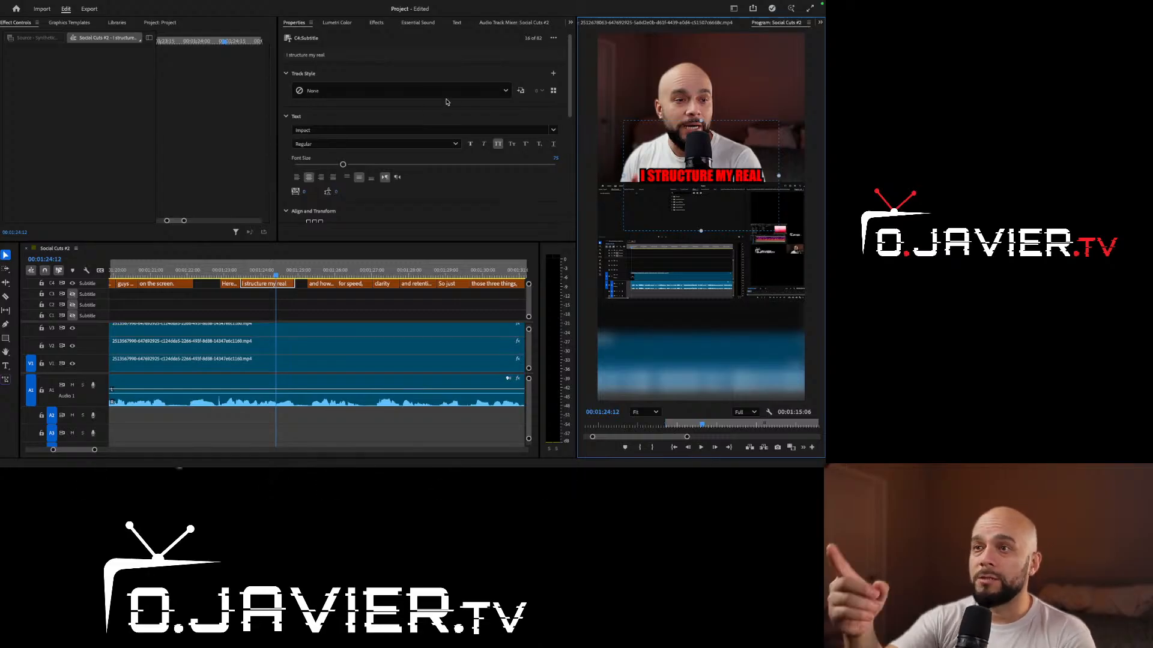
pyautogui.click(456, 23)
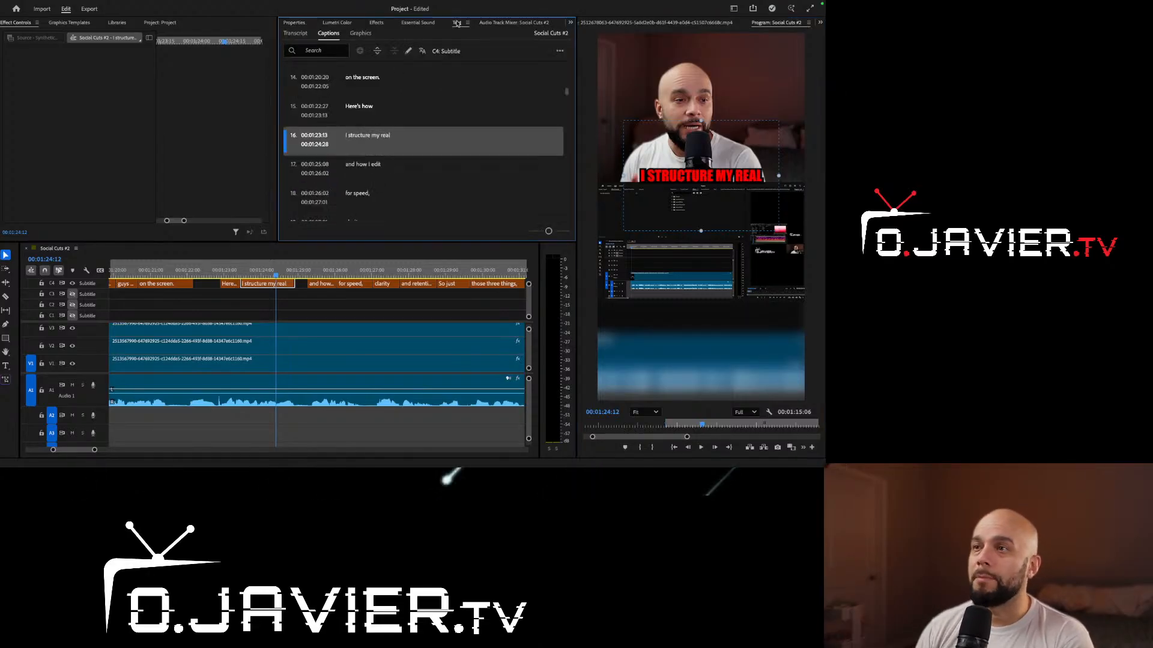
pyautogui.click(356, 143)
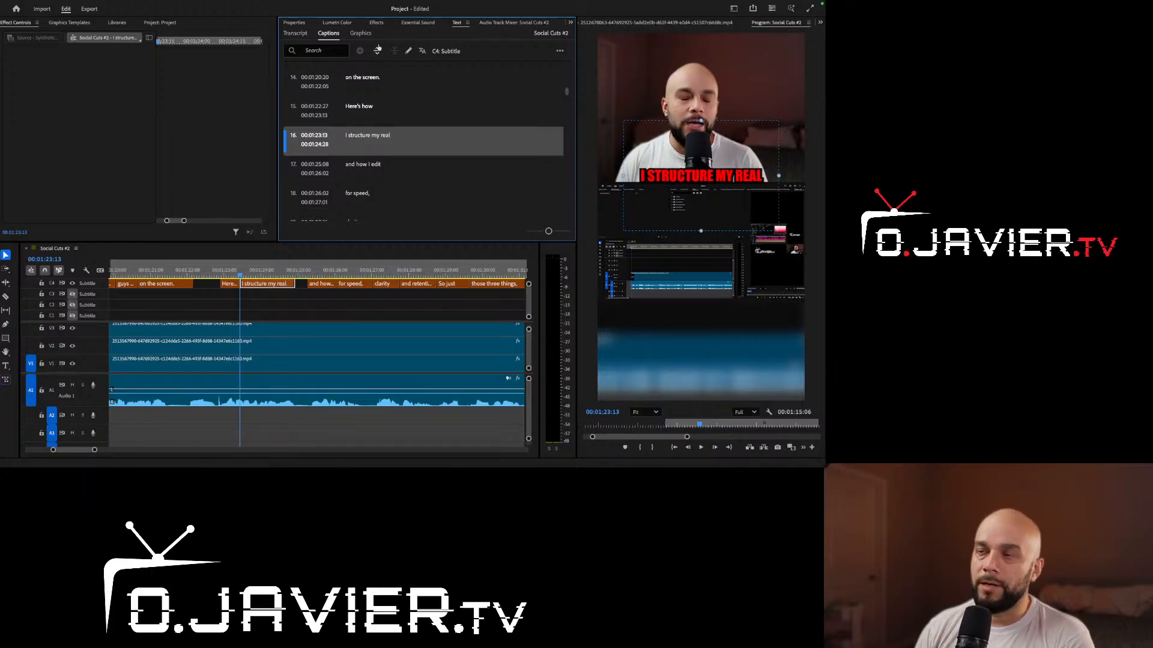
pyautogui.click(282, 22)
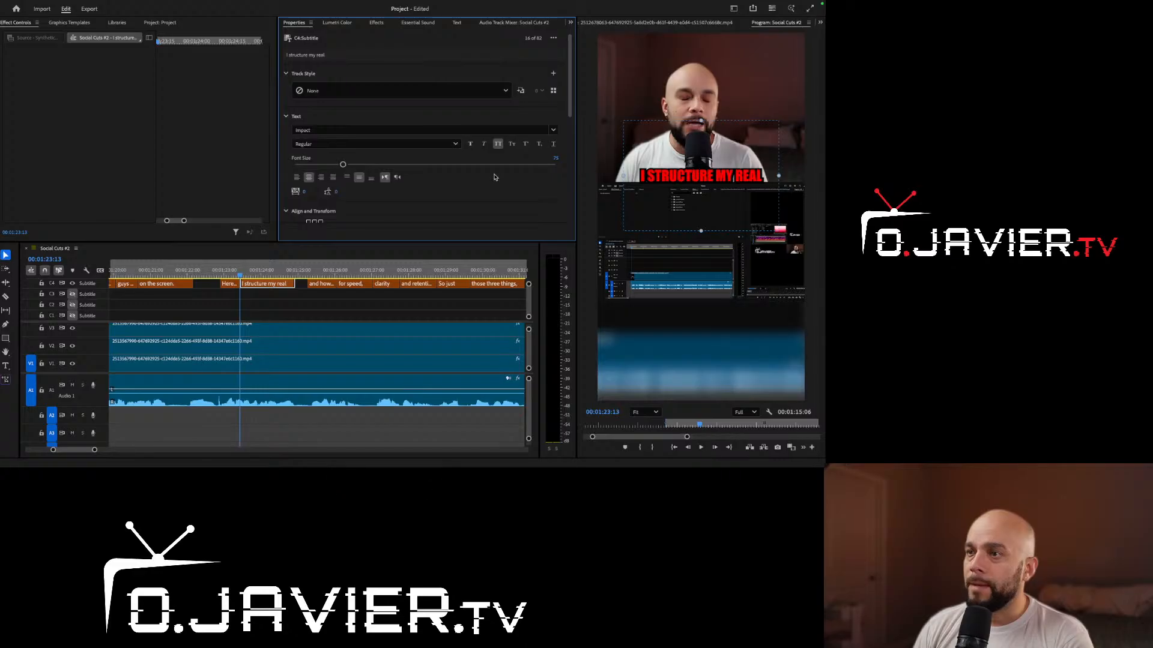
# Correct the last word of the "I structure my real" caption to "reel"
pyautogui.click(740, 174)
pyautogui.doubleClick(764, 176)
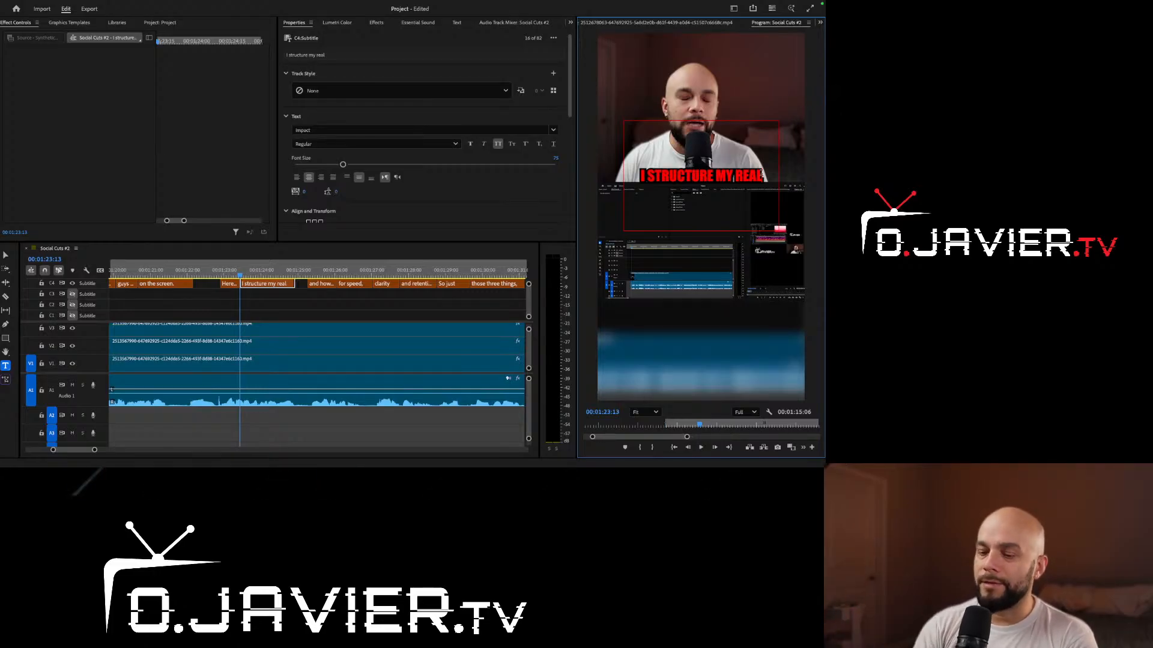
pyautogui.press('BackSpace')
pyautogui.press('BackSpace')
pyautogui.write('el')
# Play from the corrected "I structure my reel" caption to the start of "and how I edit"
pyautogui.click(234, 276)
pyautogui.press('space')
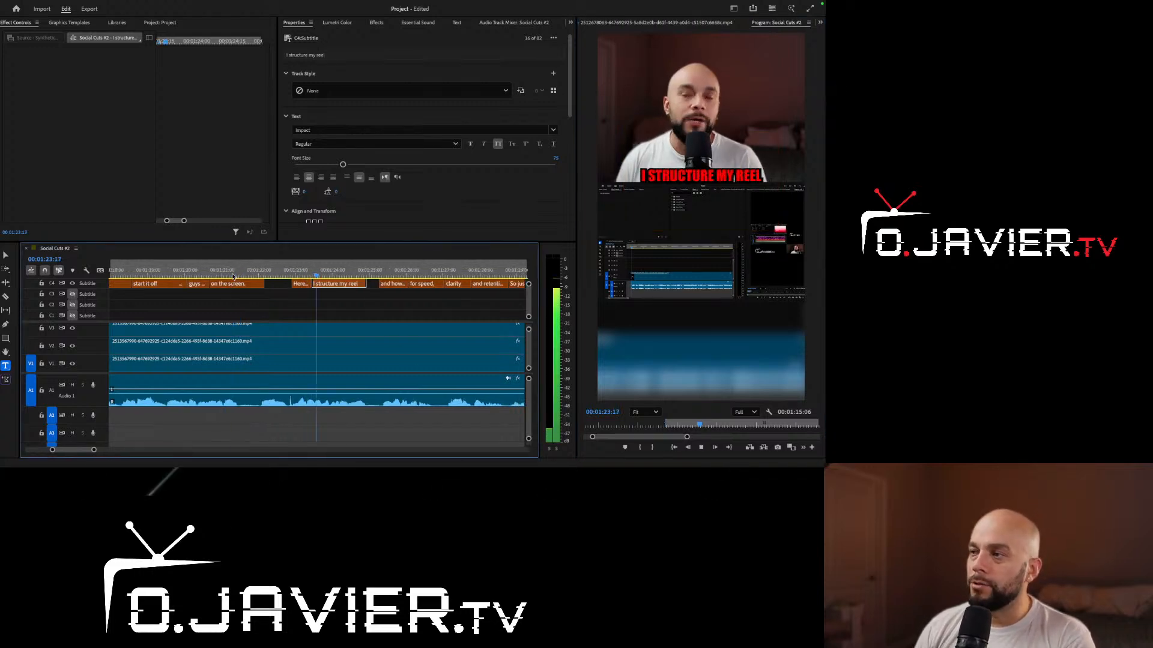
pyautogui.press('space')
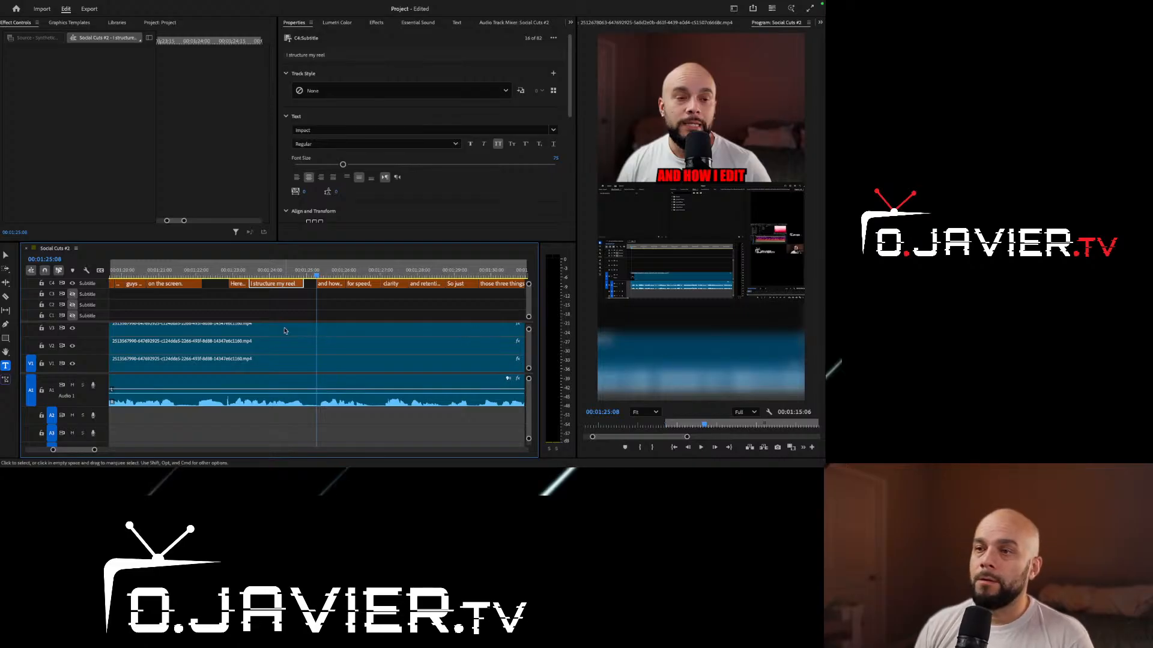
# Compare the uncaptioned gap with the frames under the "and how I edit" caption
pyautogui.click(310, 275)
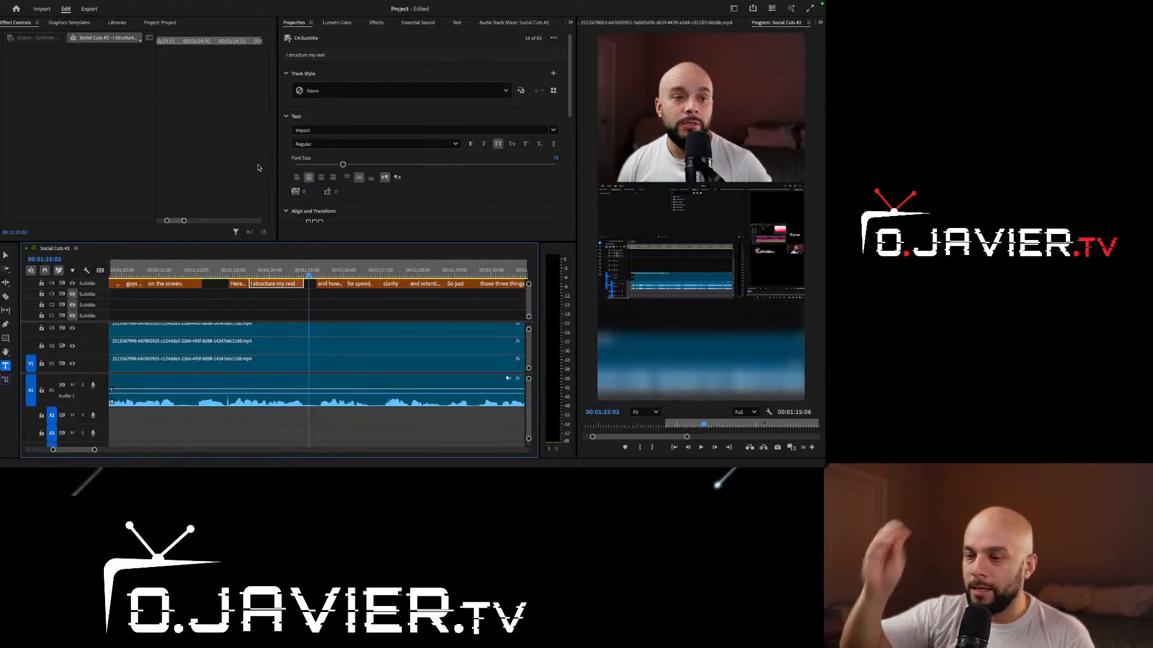
pyautogui.click(331, 273)
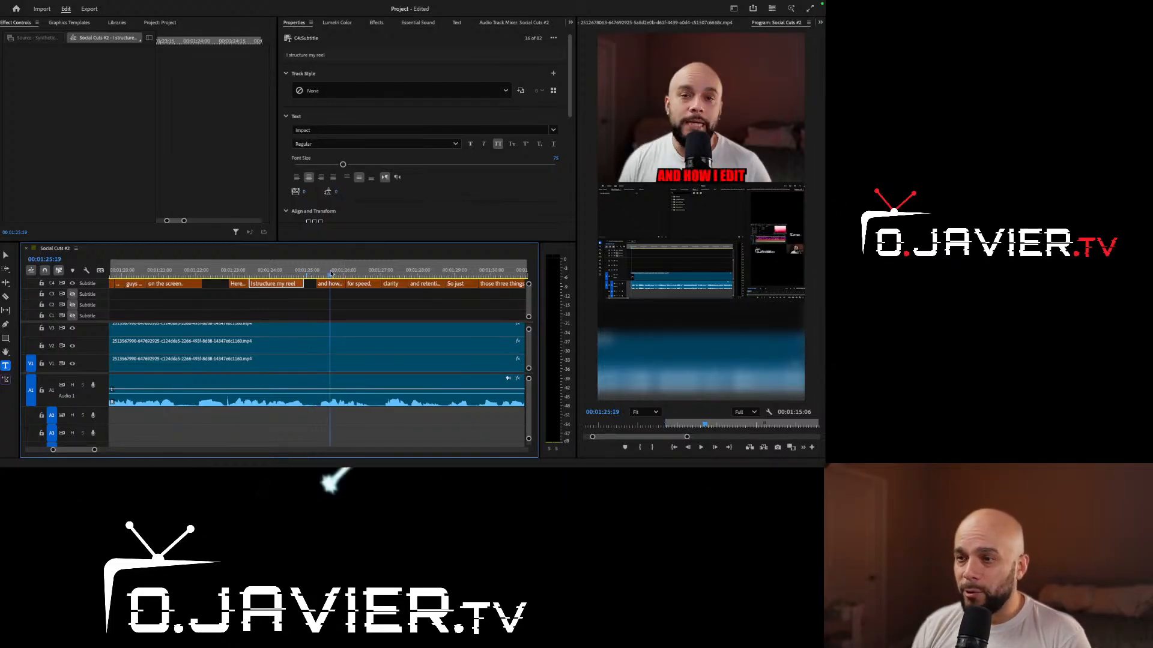
pyautogui.click(309, 274)
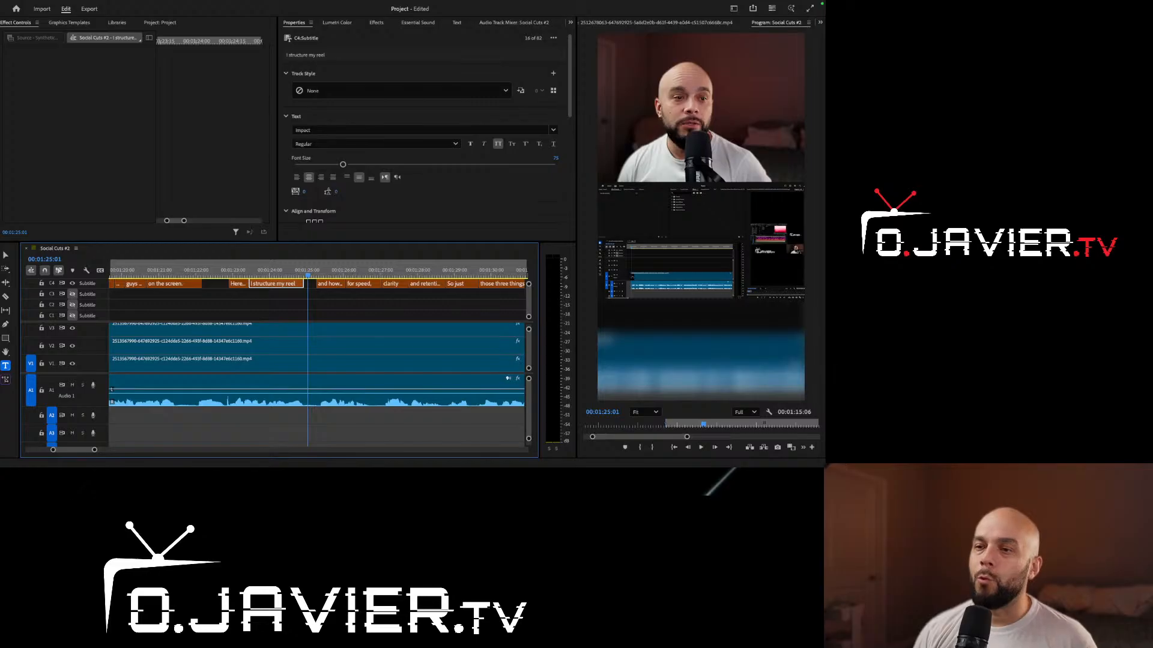
pyautogui.click(332, 273)
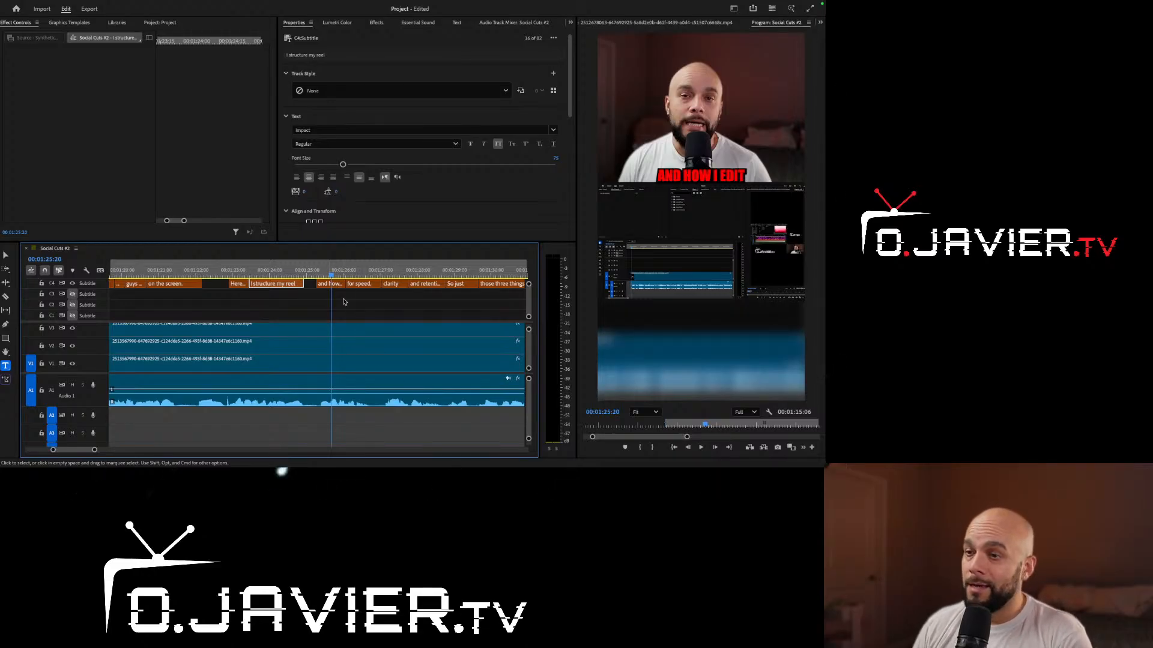
pyautogui.click(342, 272)
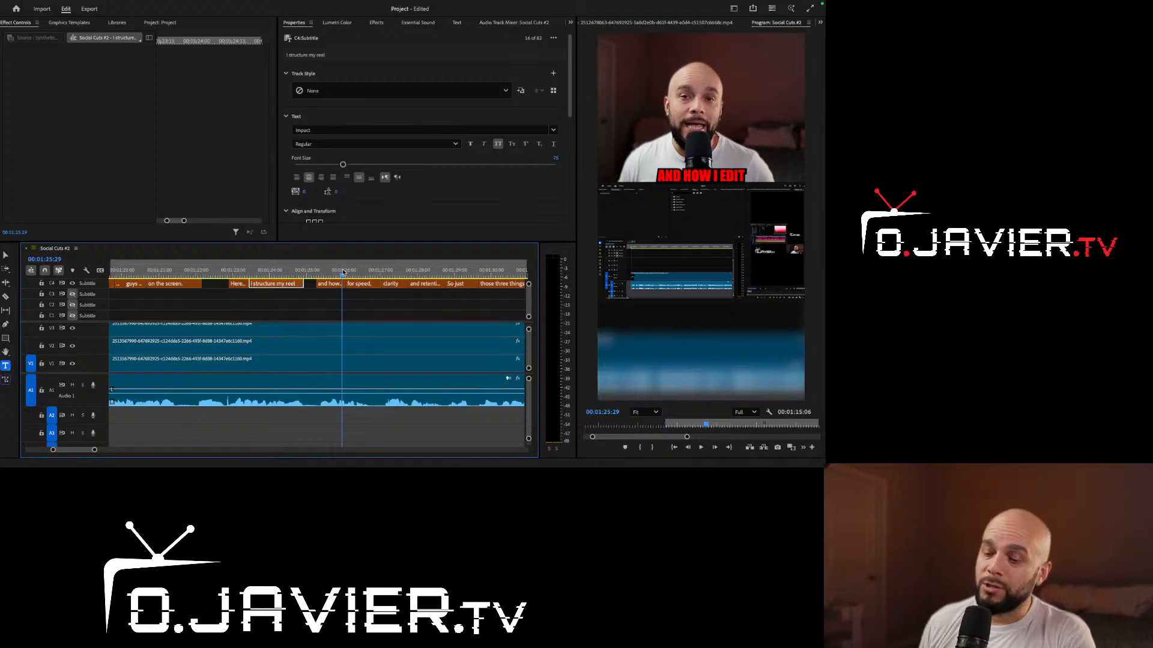
# Play the captioned section briefly from its beginning to preview the "Cool" caption
pyautogui.press('-')
pyautogui.press('-')
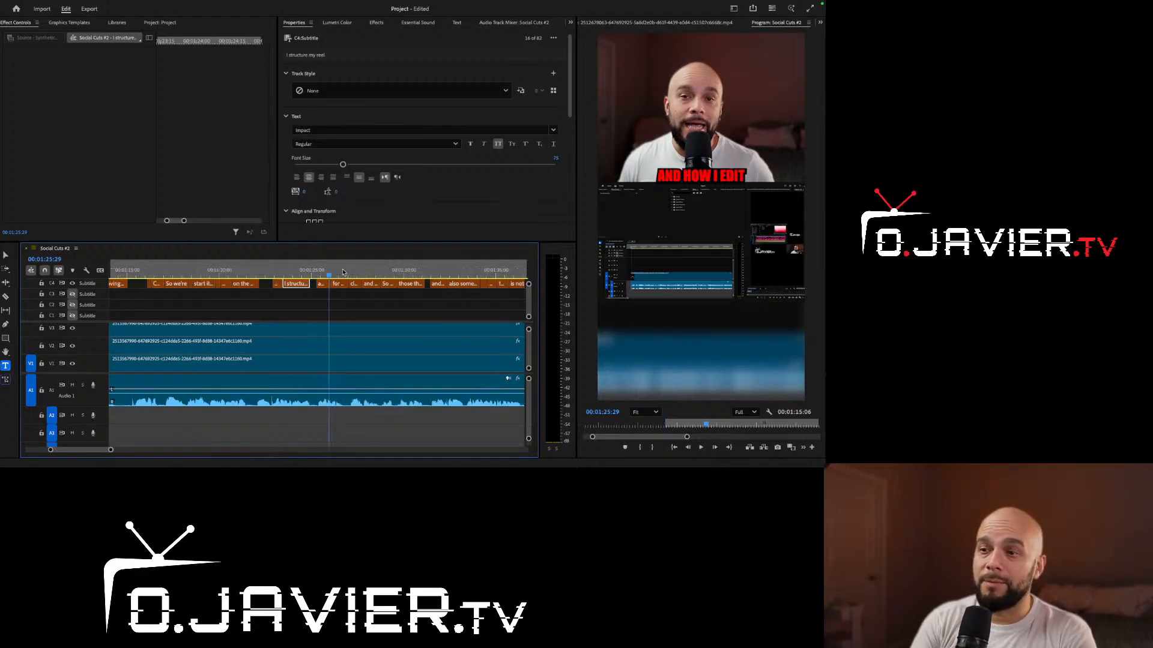
pyautogui.hscroll(2, 148, 288)
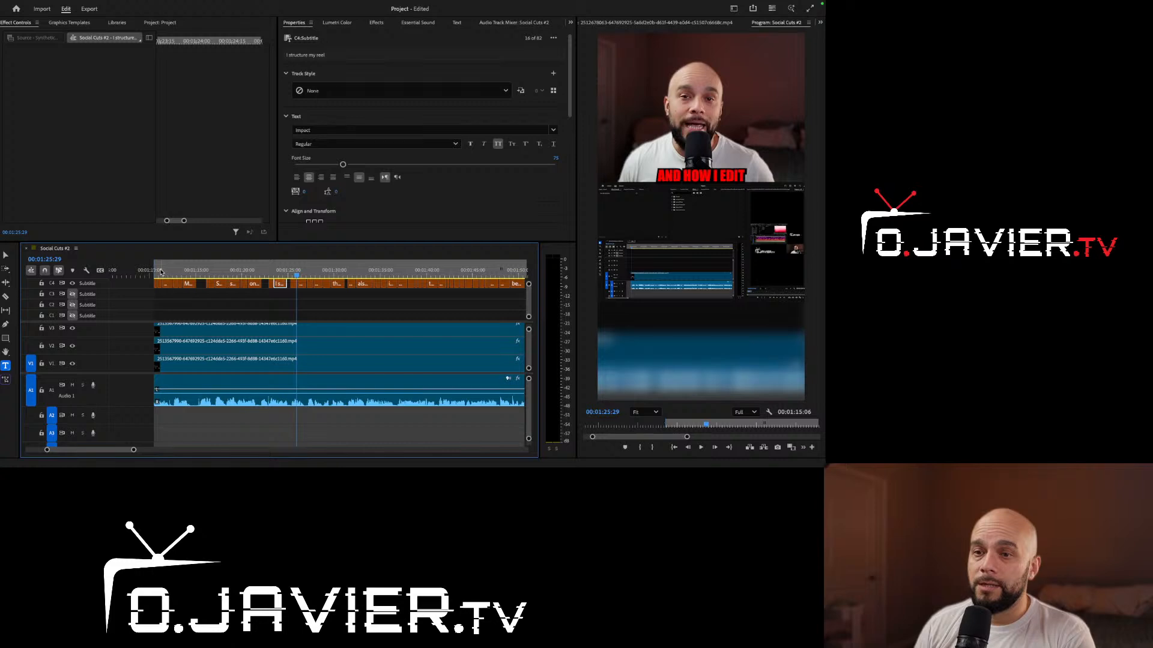
pyautogui.press('Home')
pyautogui.press('space')
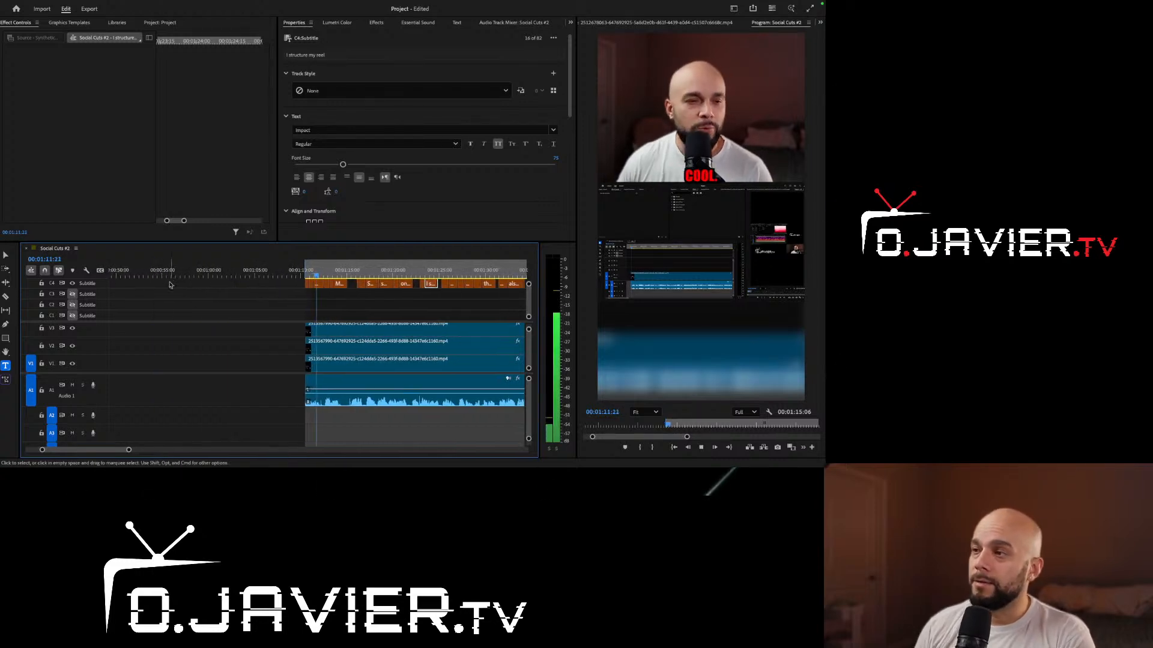
pyautogui.press('space')
# Play the sequence's opening section and show the C1 subtitle track to examine its captions
pyautogui.press('-')
pyautogui.press('-')
pyautogui.press('-')
pyautogui.press('-')
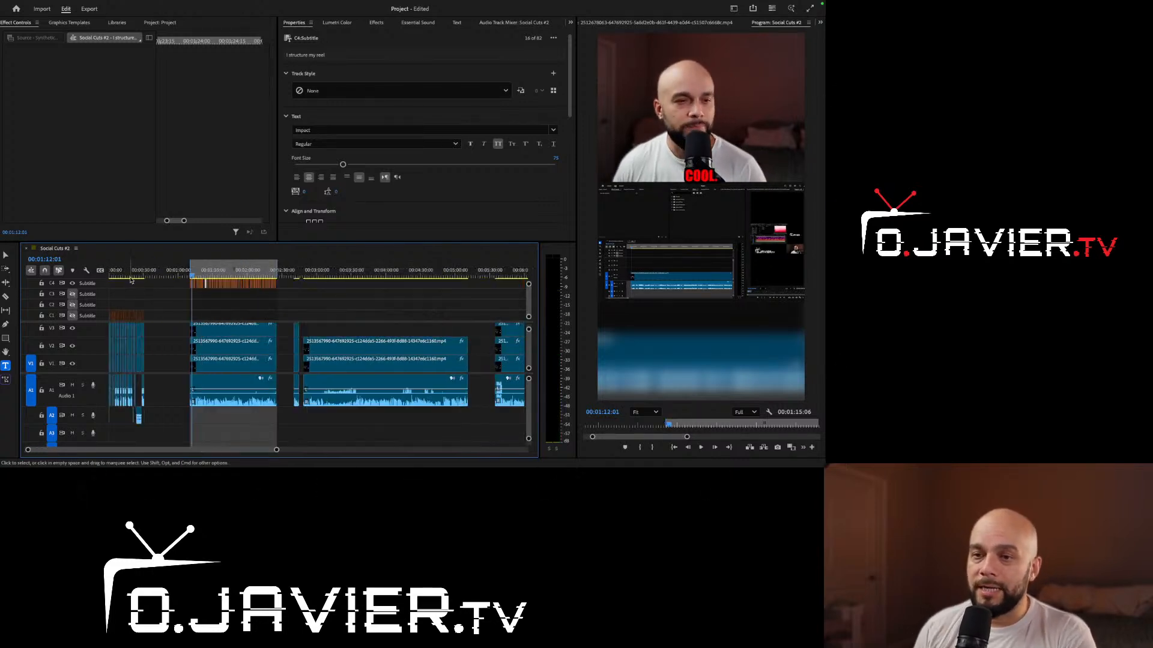
pyautogui.click(122, 272)
pyautogui.press('space')
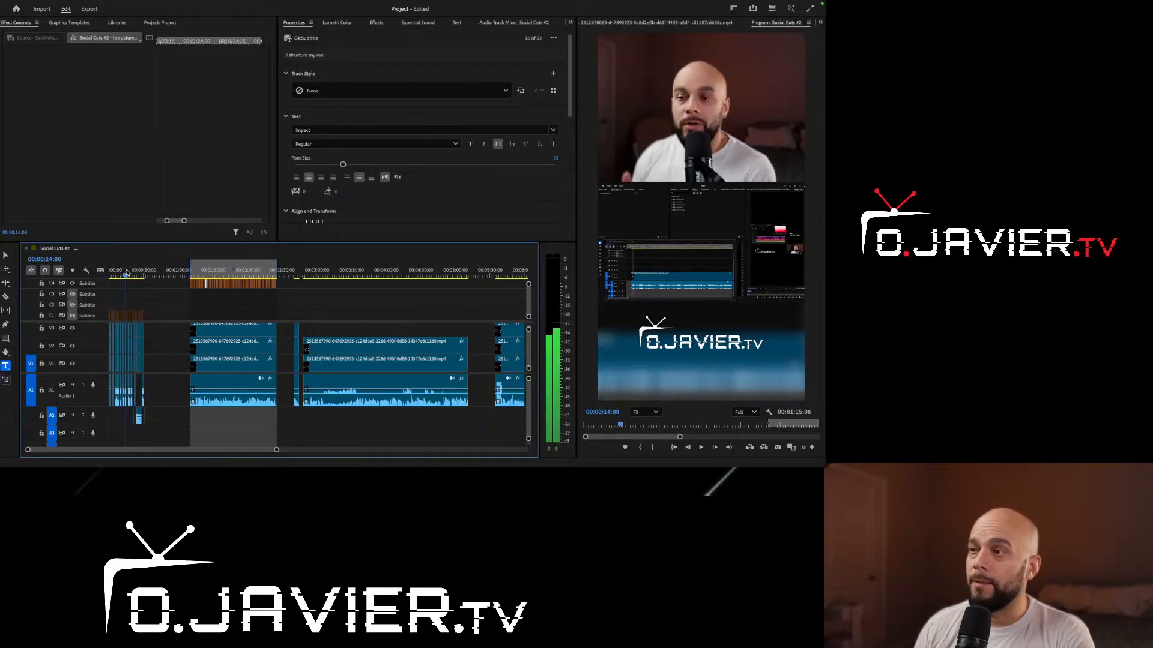
pyautogui.press('space')
pyautogui.click(73, 316)
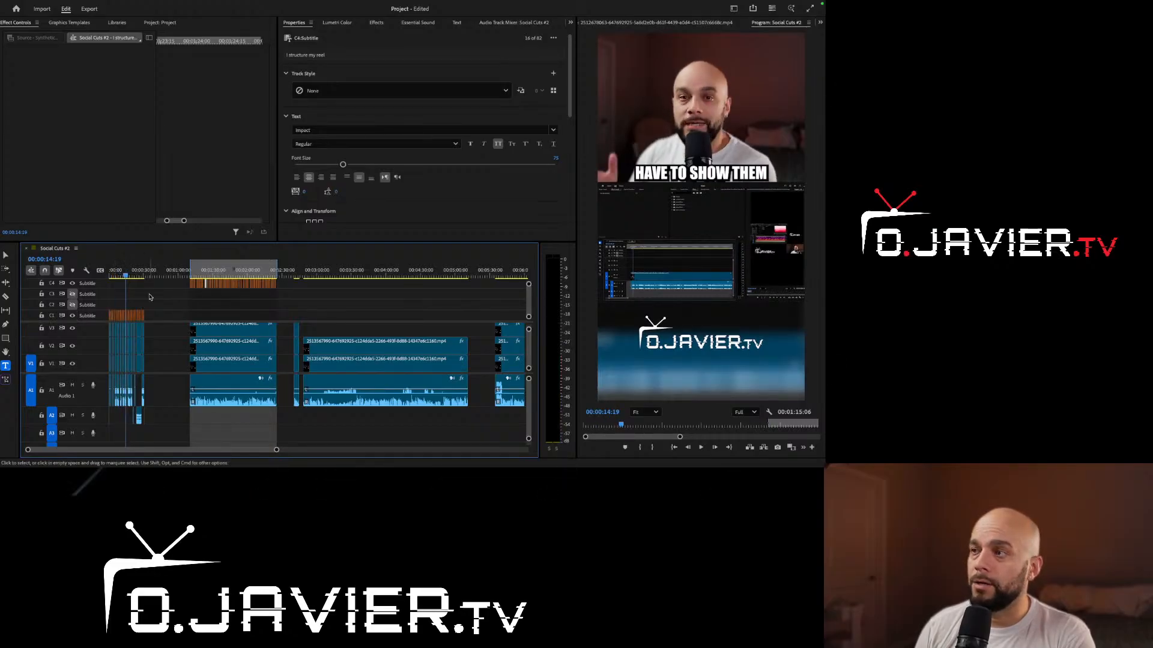
# Show the C3 subtitle track and play its section from about 00:10:02 to preview the yellow captions
pyautogui.hscroll(10, 240, 336)
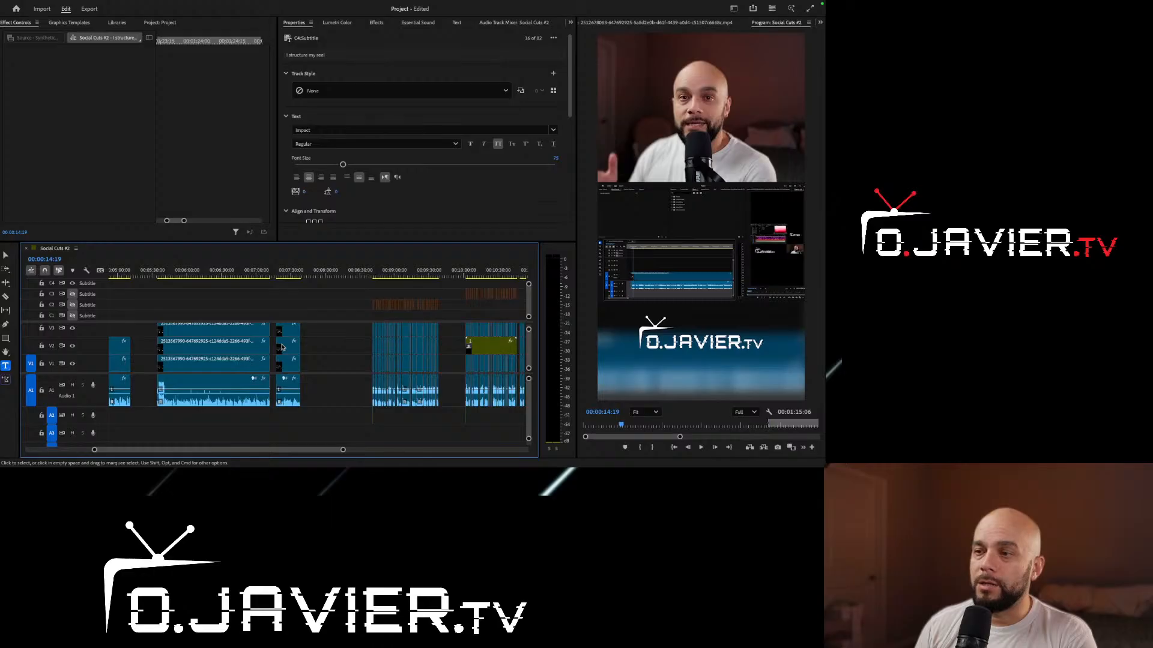
pyautogui.click(269, 276)
pyautogui.click(339, 274)
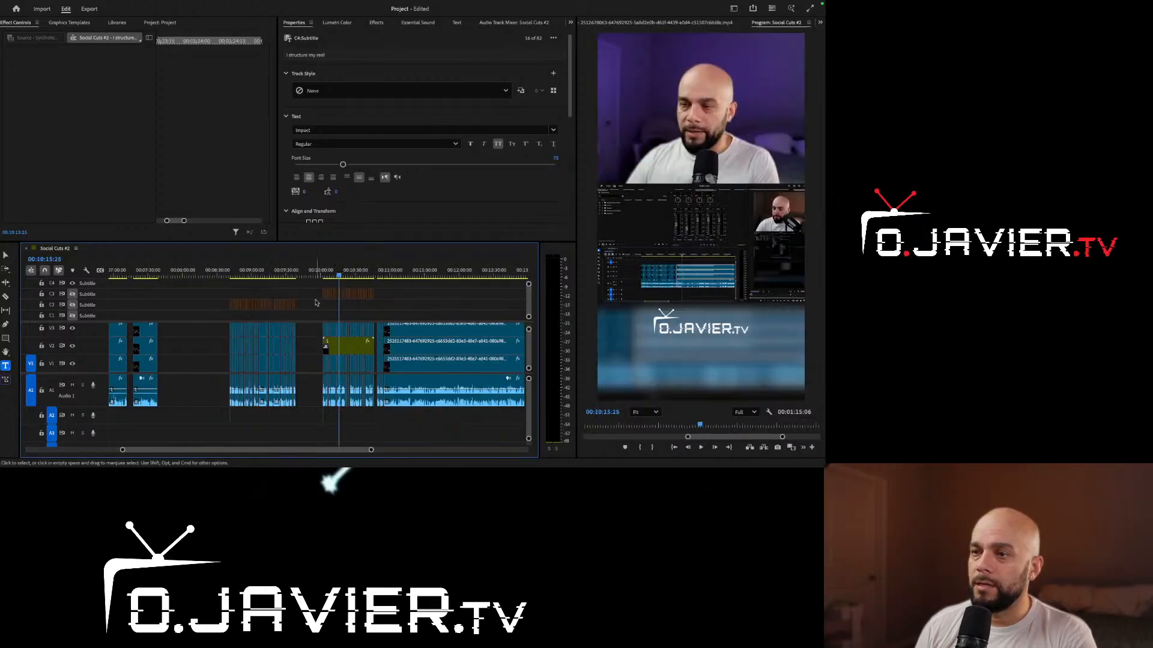
pyautogui.click(73, 294)
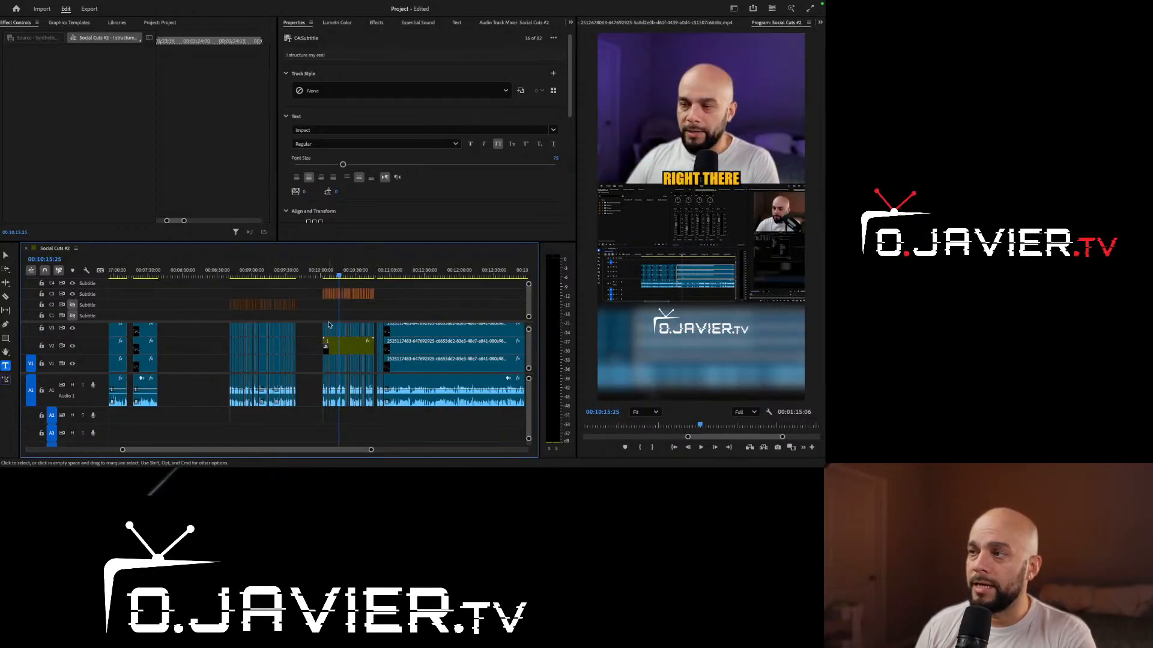
pyautogui.click(324, 275)
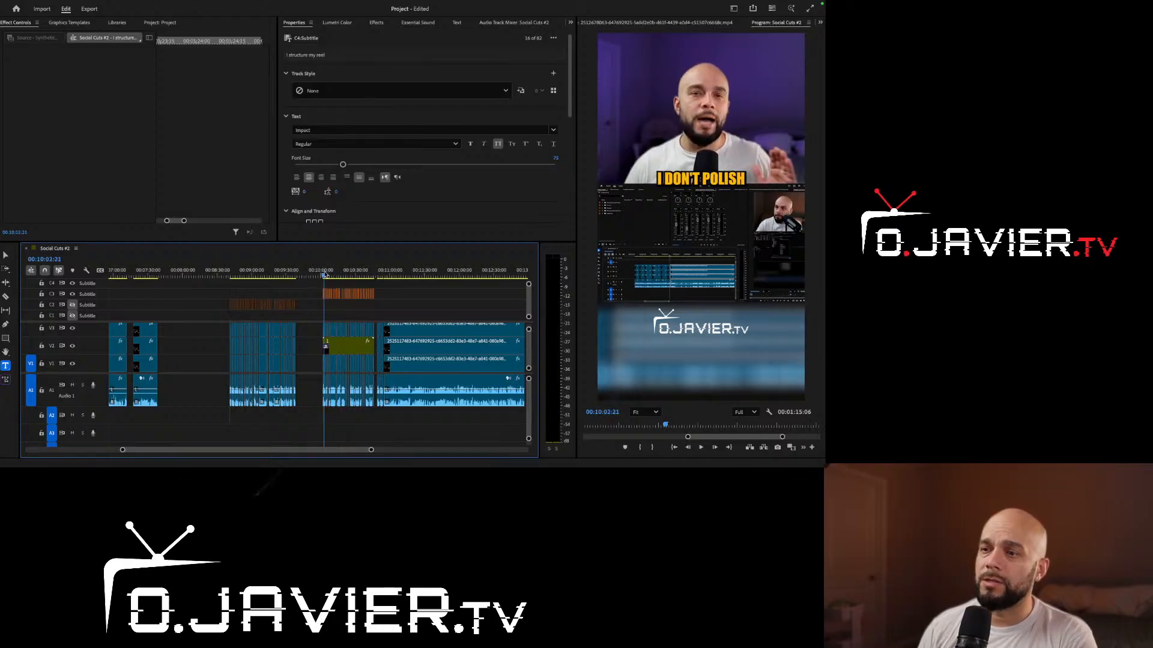
pyautogui.press('space')
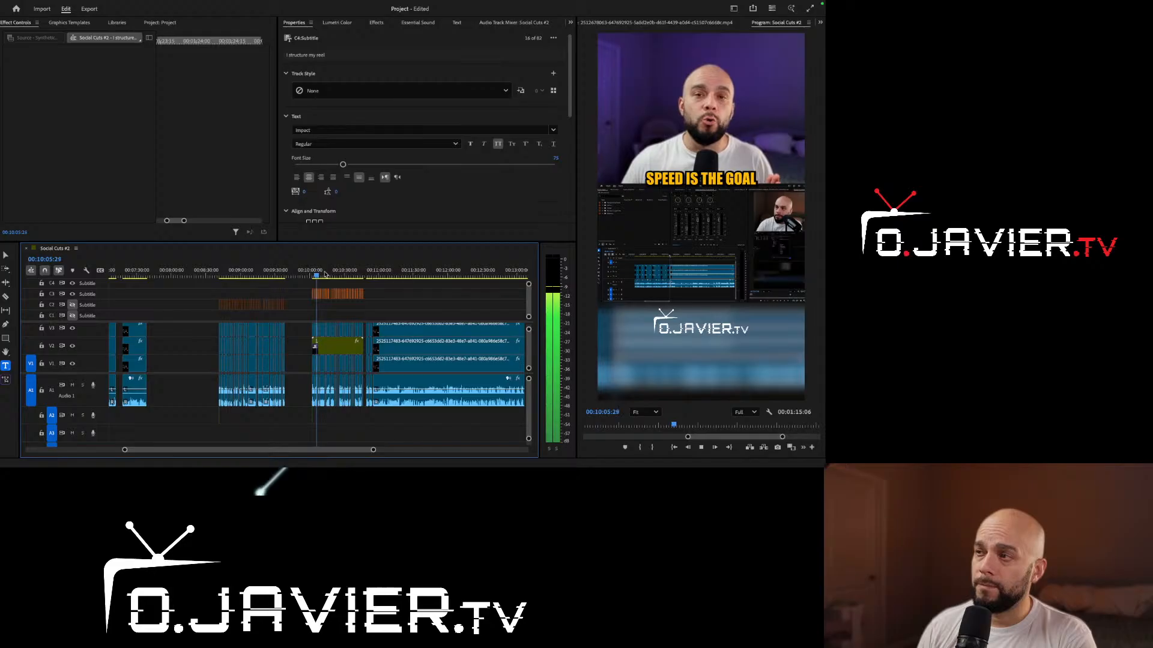
pyautogui.press('space')
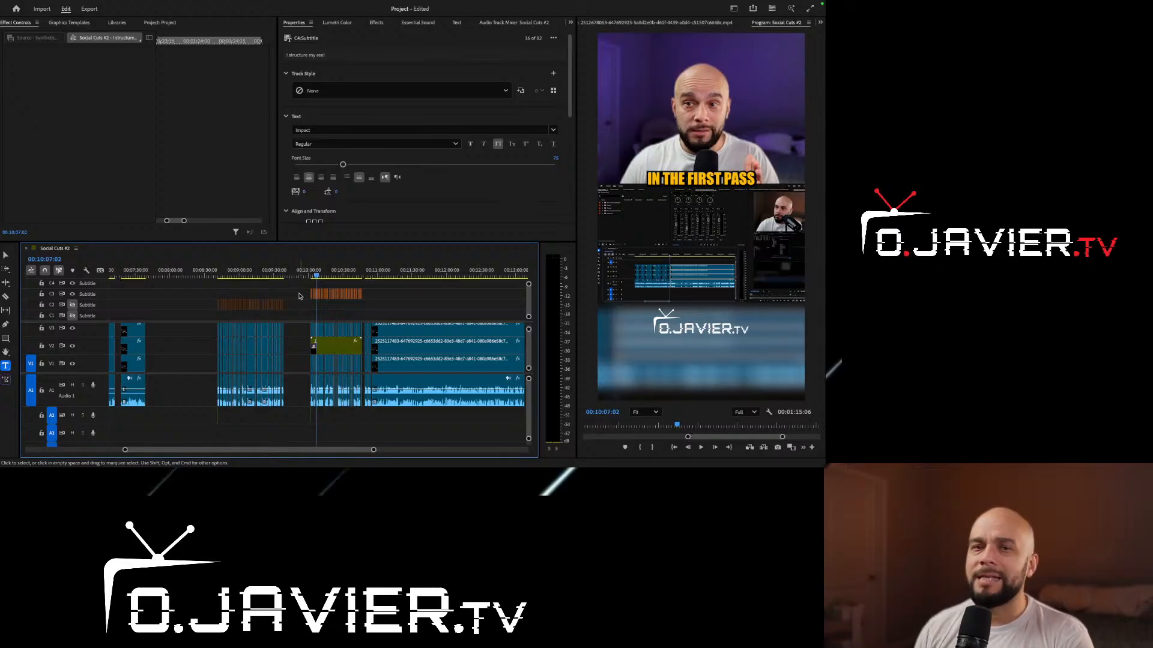
# Select all captions on the C3 subtitle track and try to apply the 05_Fast Zoom In preset from Essential Motion v3.0
pyautogui.press('v')
pyautogui.moveTo(307, 290); pyautogui.dragTo(381, 295)
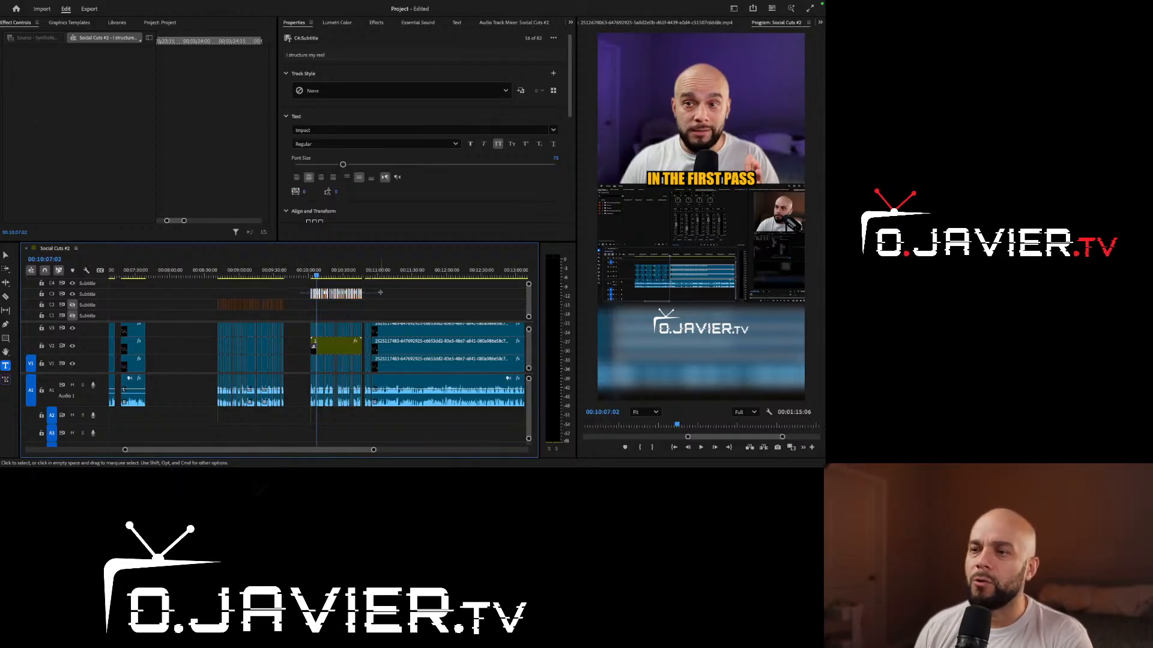
pyautogui.click(378, 23)
pyautogui.click(288, 52)
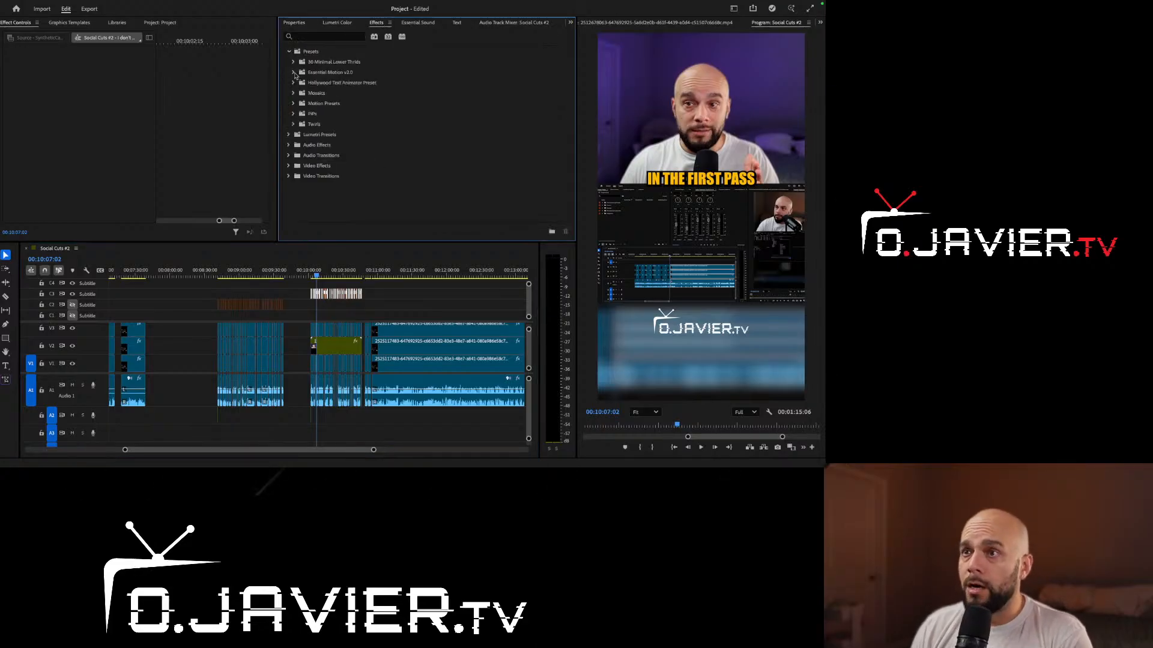
pyautogui.click(293, 72)
pyautogui.click(293, 72)
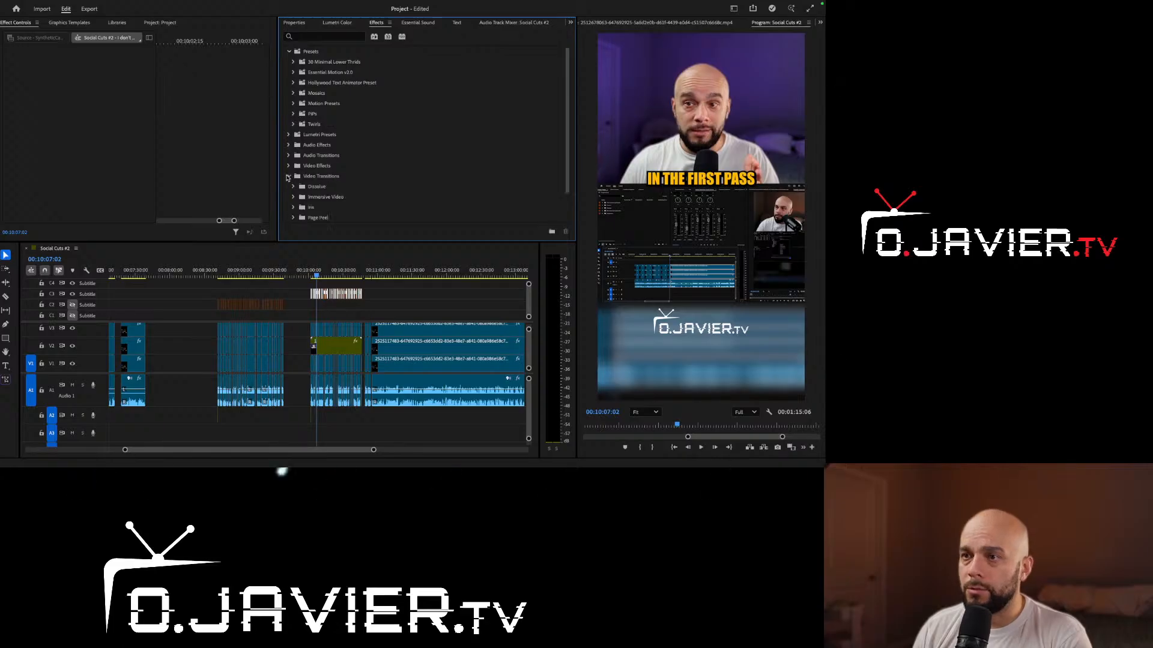
pyautogui.click(293, 72)
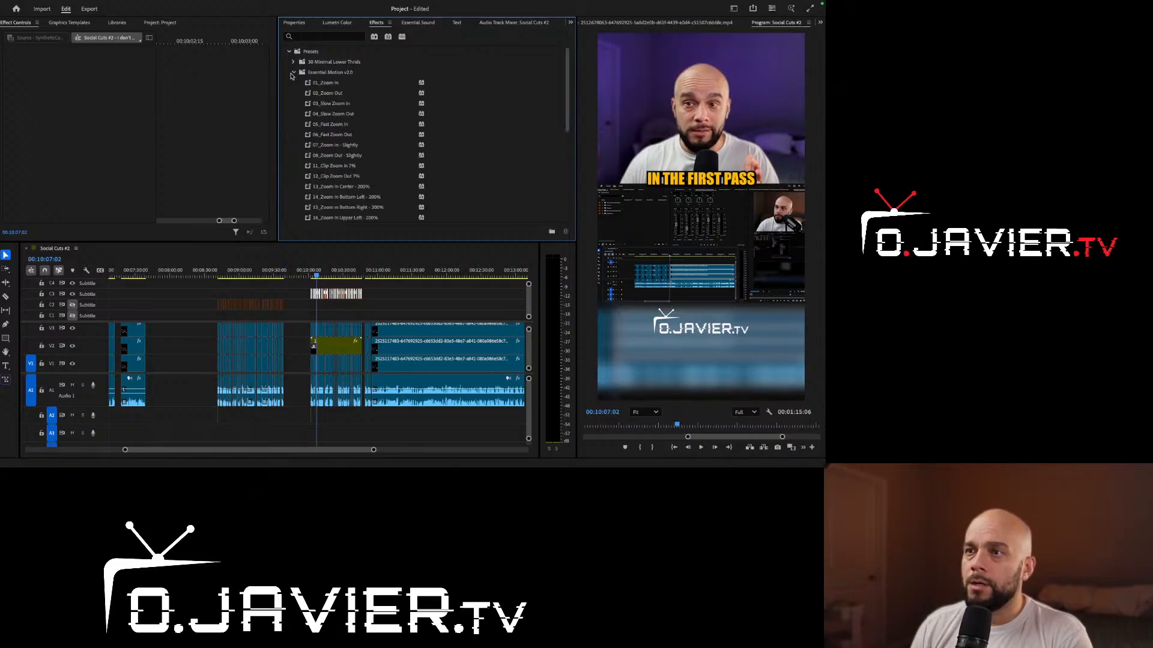
pyautogui.scroll(-2, 386, 189)
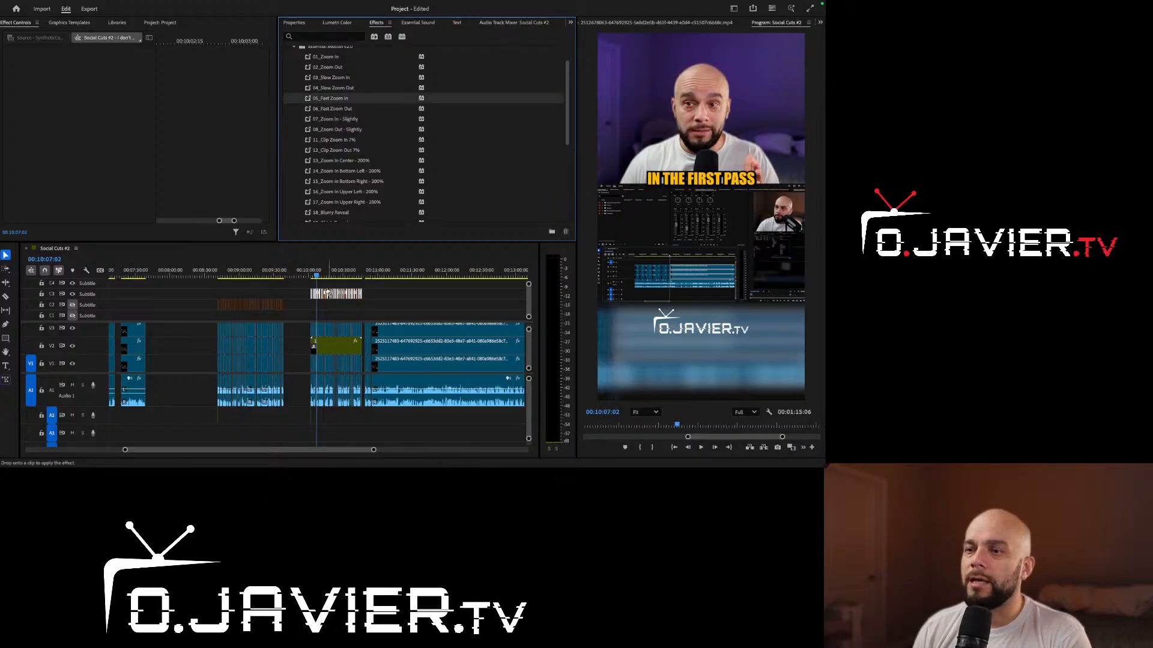
# Play part of the C3 captioned section to check the captions for any zoom animation
pyautogui.click(327, 273)
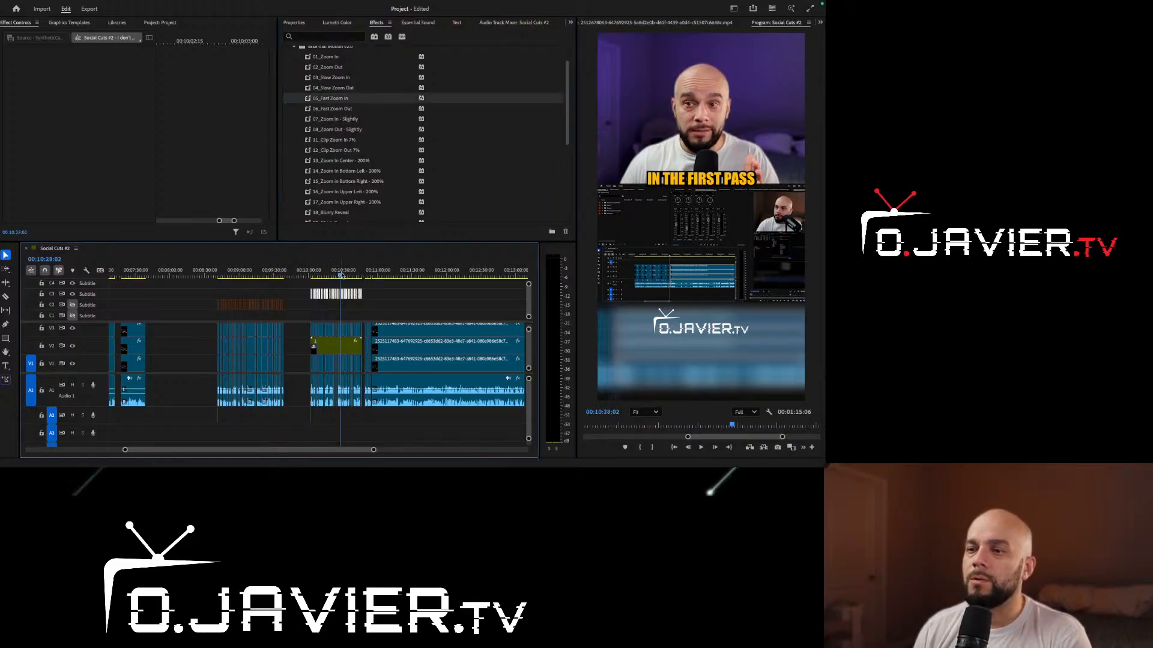
pyautogui.press('space')
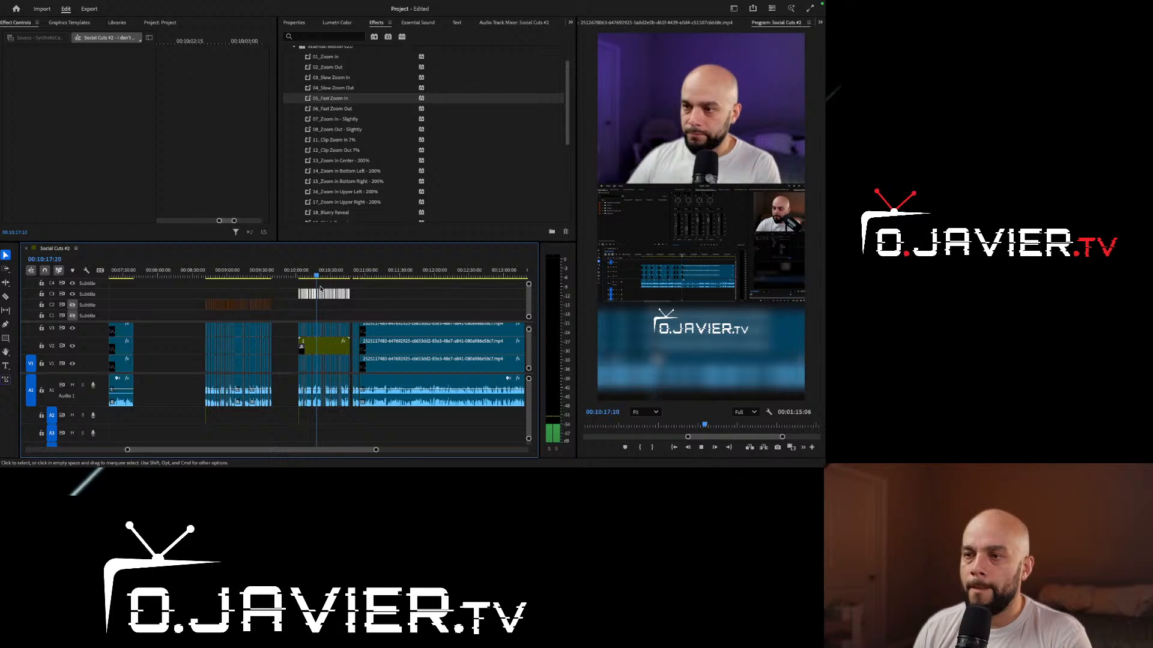
pyautogui.press('space')
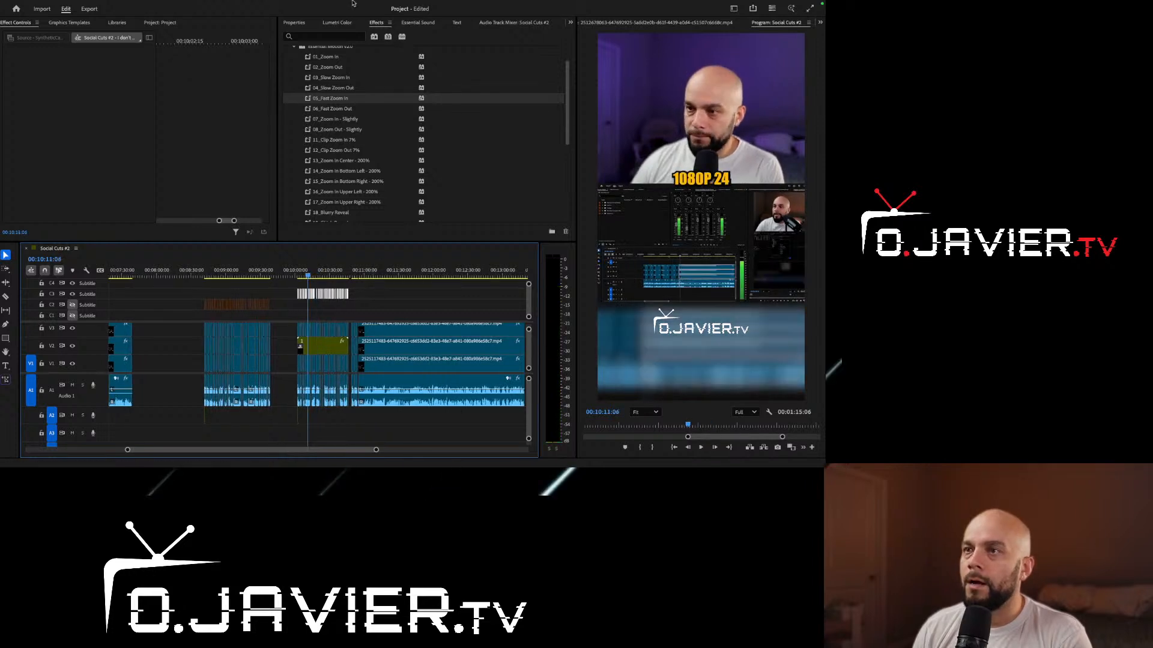
# Look through the available panels and examine the track style and text properties of the selected captions
pyautogui.click(571, 22)
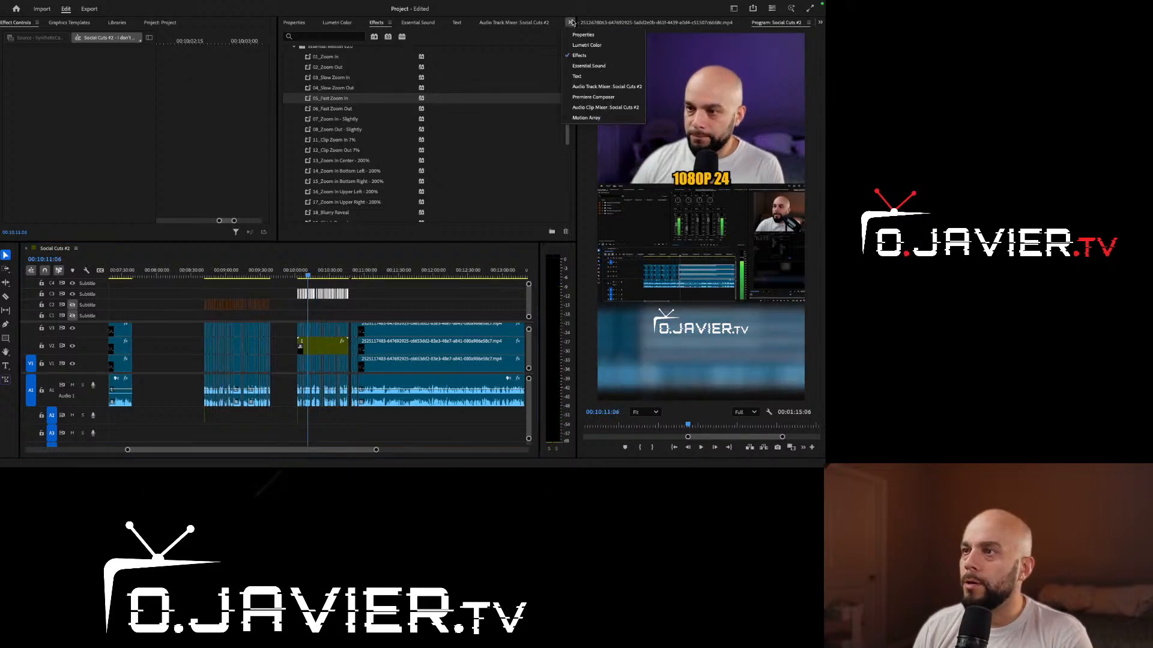
pyautogui.press('Escape')
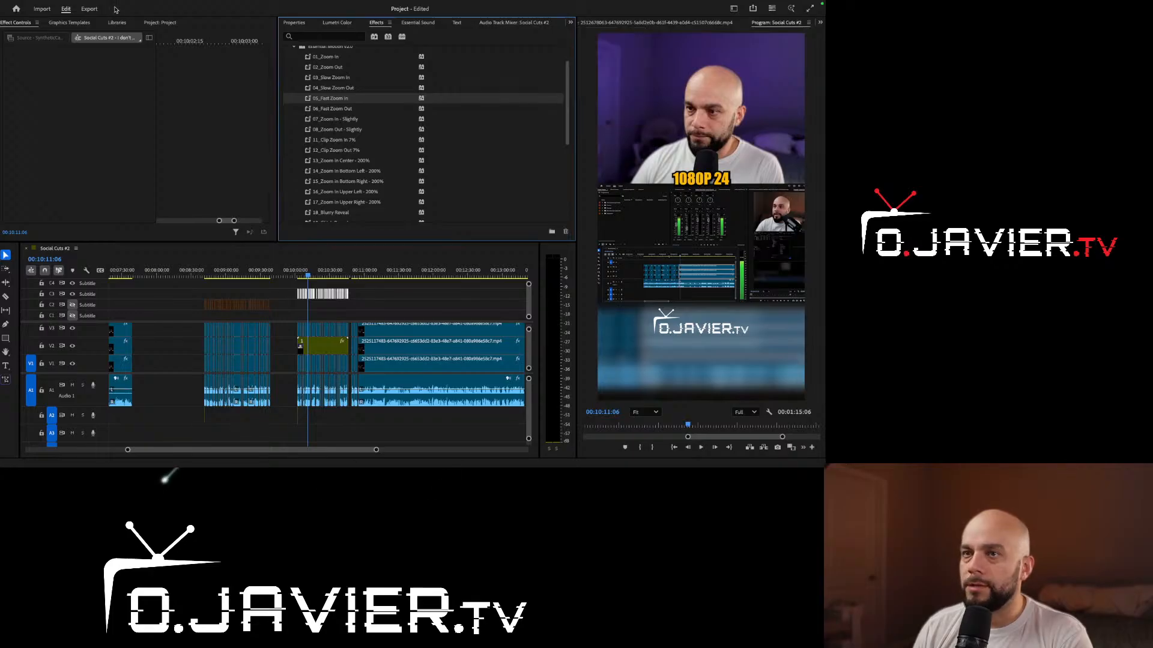
pyautogui.moveTo(87, 4)
pyautogui.click(274, 5)
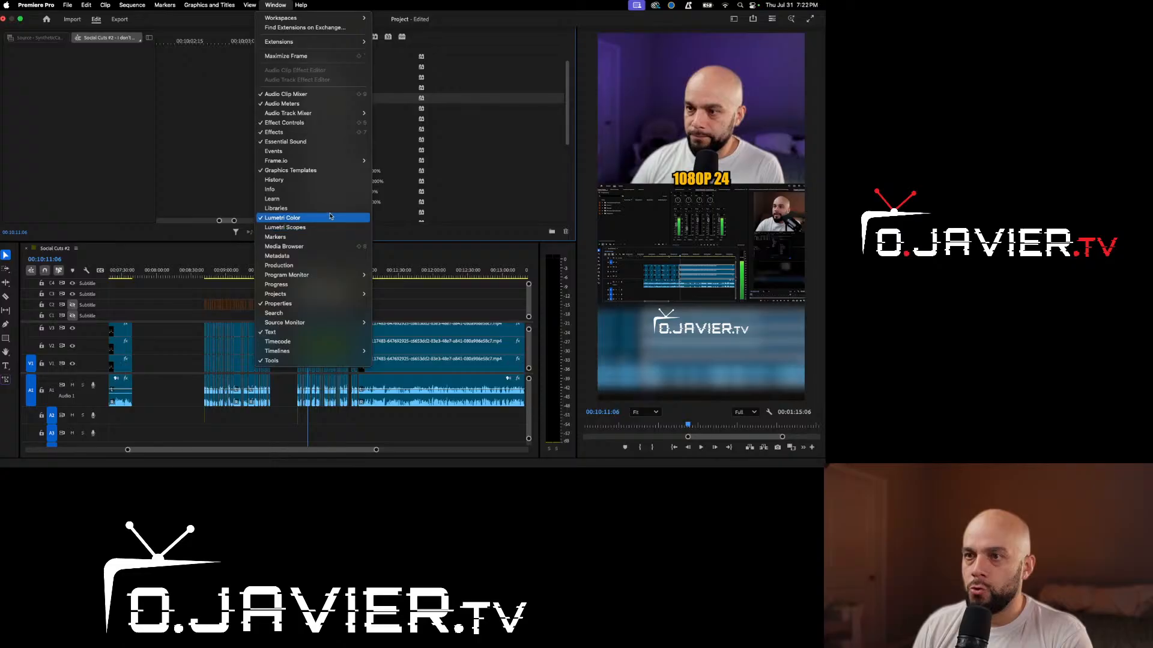
pyautogui.click(492, 143)
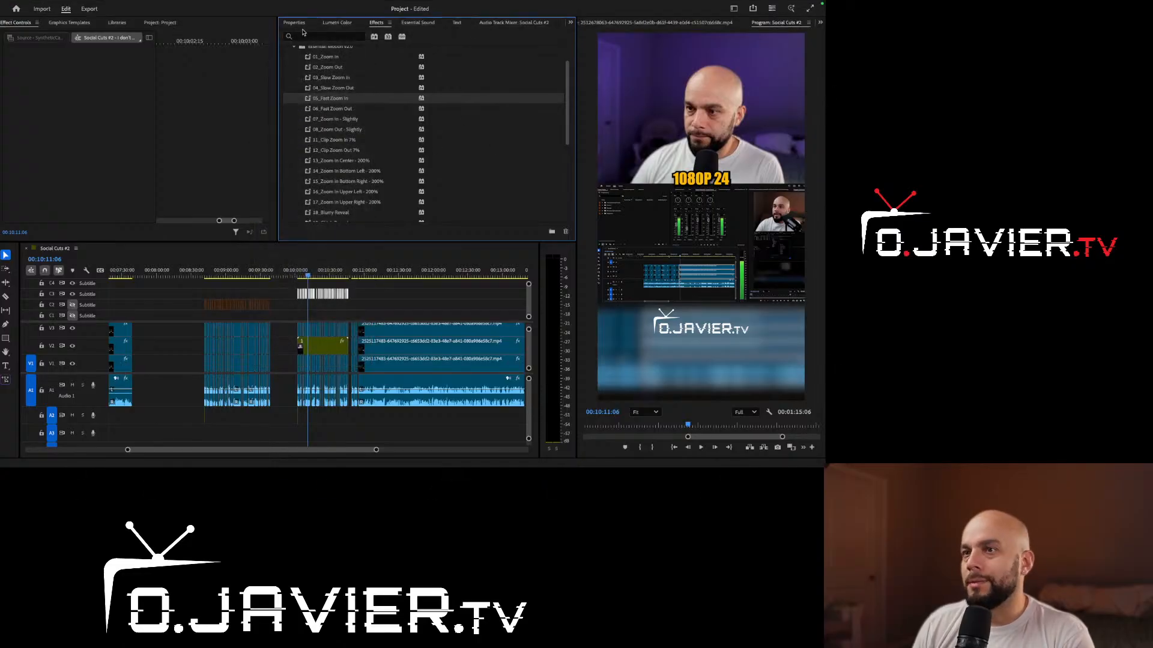
pyautogui.click(294, 23)
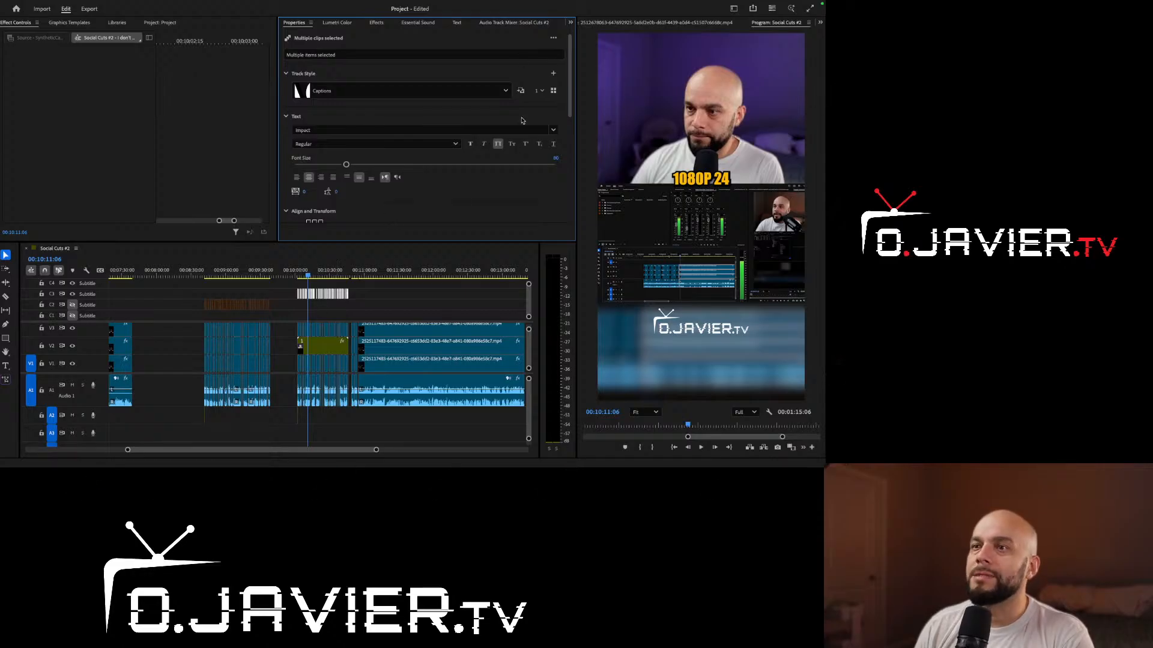
pyautogui.moveTo(569, 94)
pyautogui.mouseDown()
pyautogui.moveTo(569, 129)
pyautogui.moveTo(581, 77)
pyautogui.mouseUp()
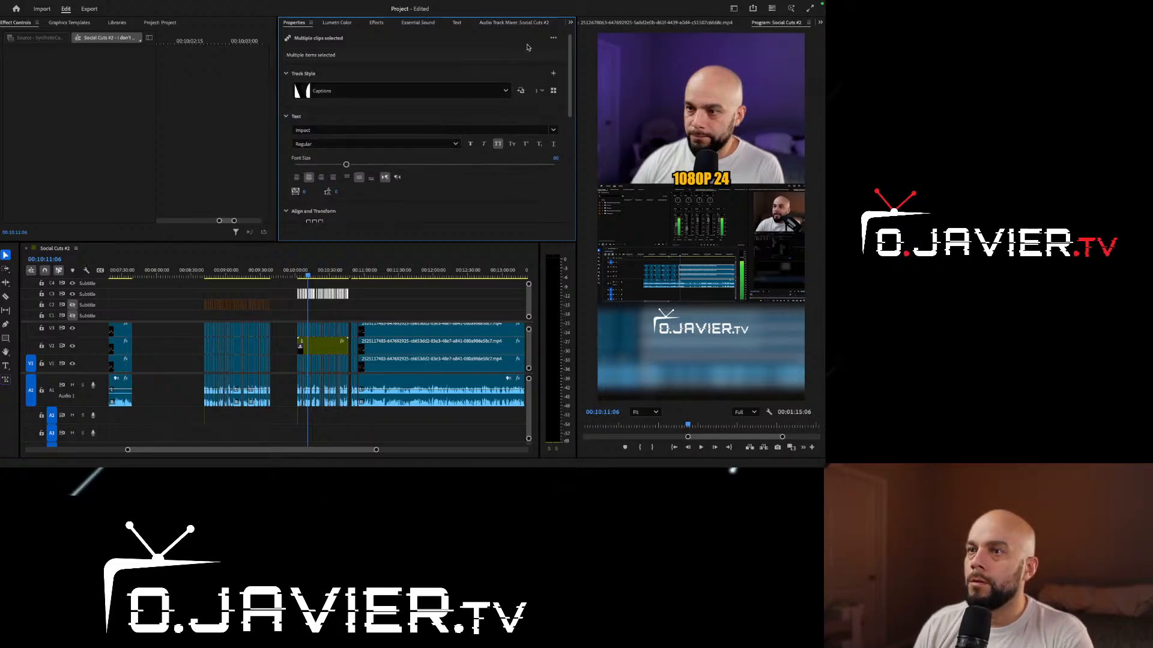
pyautogui.scroll(-1, 571, 61)
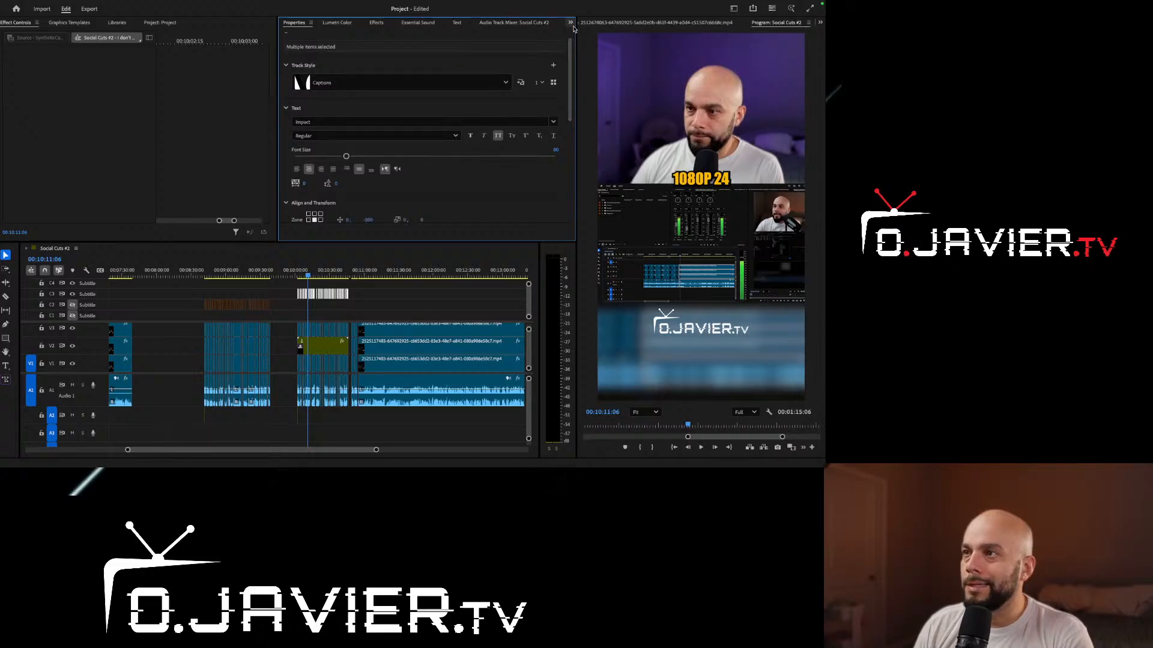
# Try to apply the Scale Out 01 motion preset from To the Camera, Type 01 (smooth), to the selected C3 captions
pyautogui.click(570, 22)
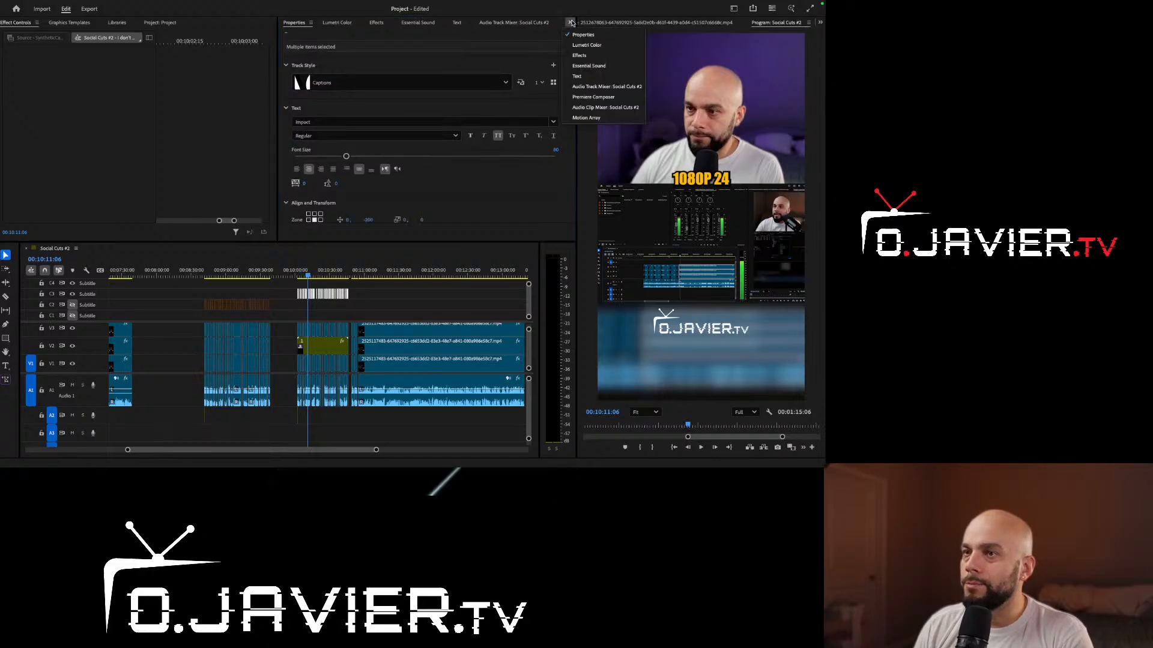
pyautogui.click(579, 56)
pyautogui.scroll(2, 286, 60)
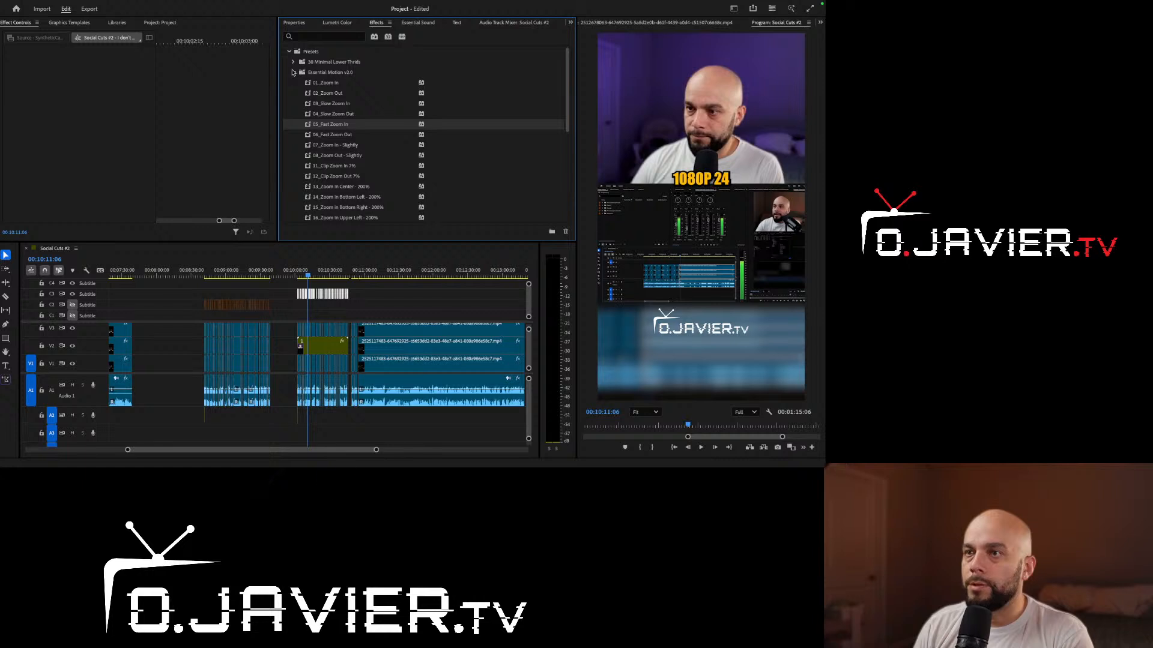
pyautogui.click(293, 72)
pyautogui.click(294, 104)
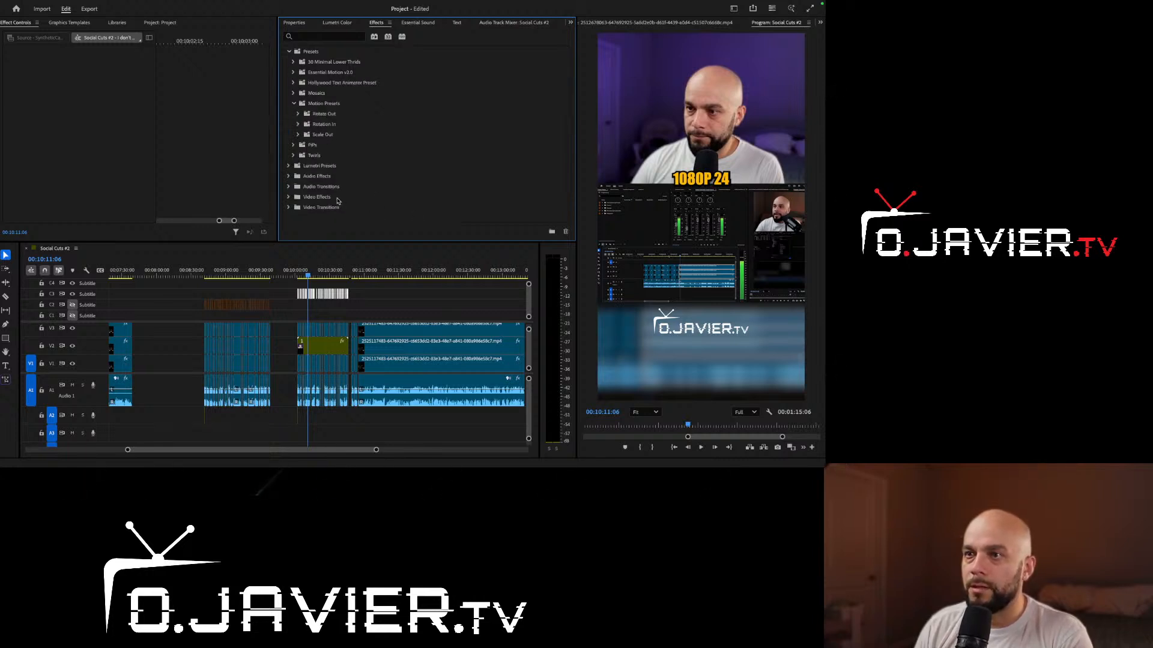
pyautogui.click(298, 135)
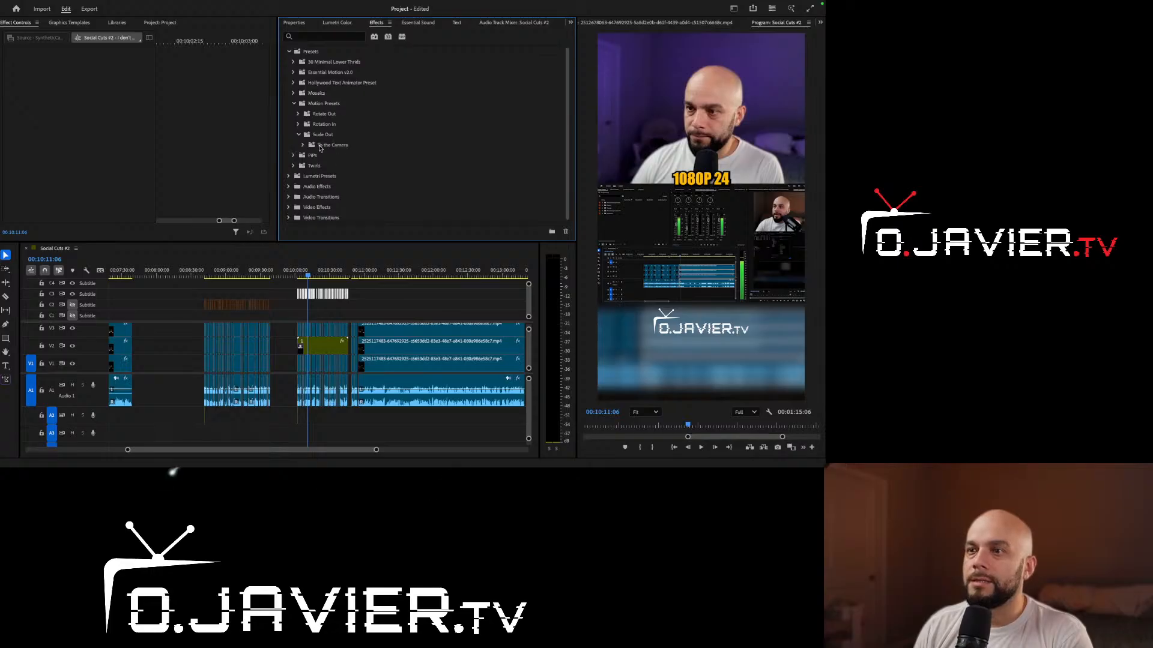
pyautogui.click(303, 145)
pyautogui.scroll(-1, 306, 144)
pyautogui.click(308, 133)
pyautogui.scroll(-2, 309, 136)
pyautogui.click(356, 123)
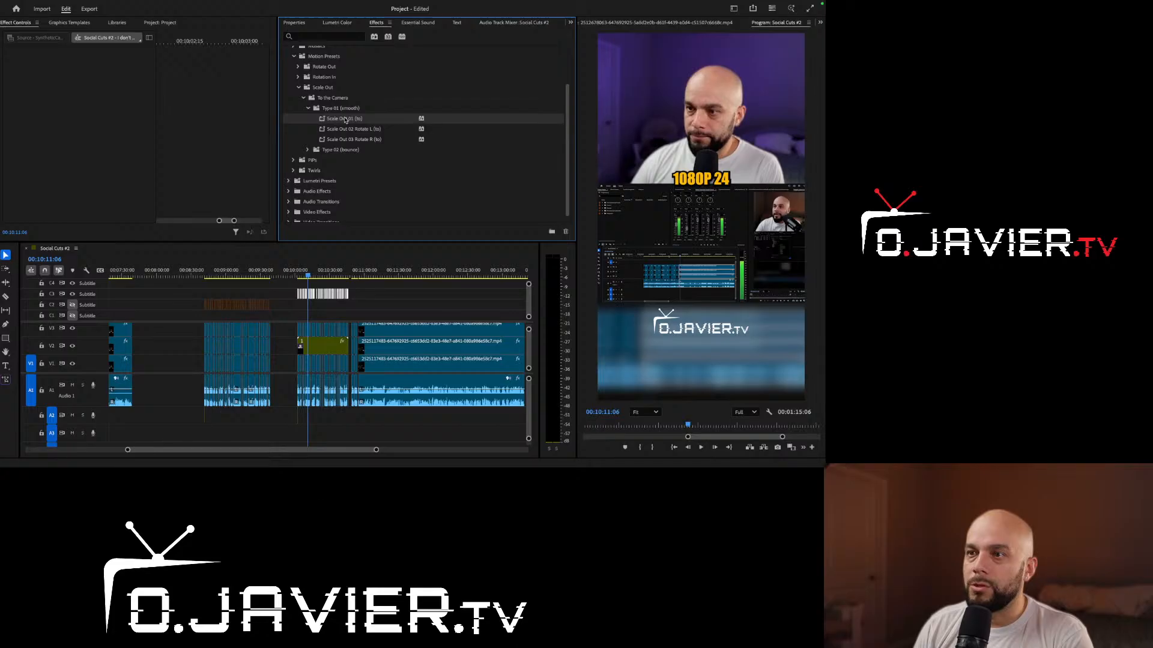
pyautogui.moveTo(352, 155); pyautogui.dragTo(319, 302)
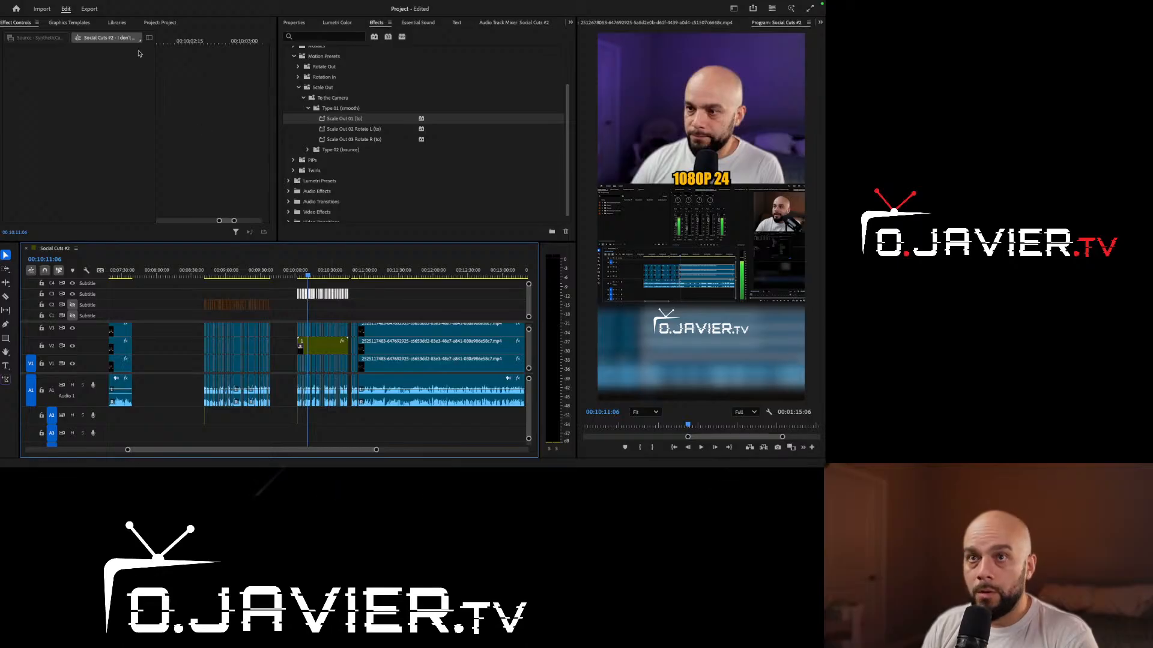
# Upgrade all the selected C3 captions to graphics
pyautogui.click(88, 5)
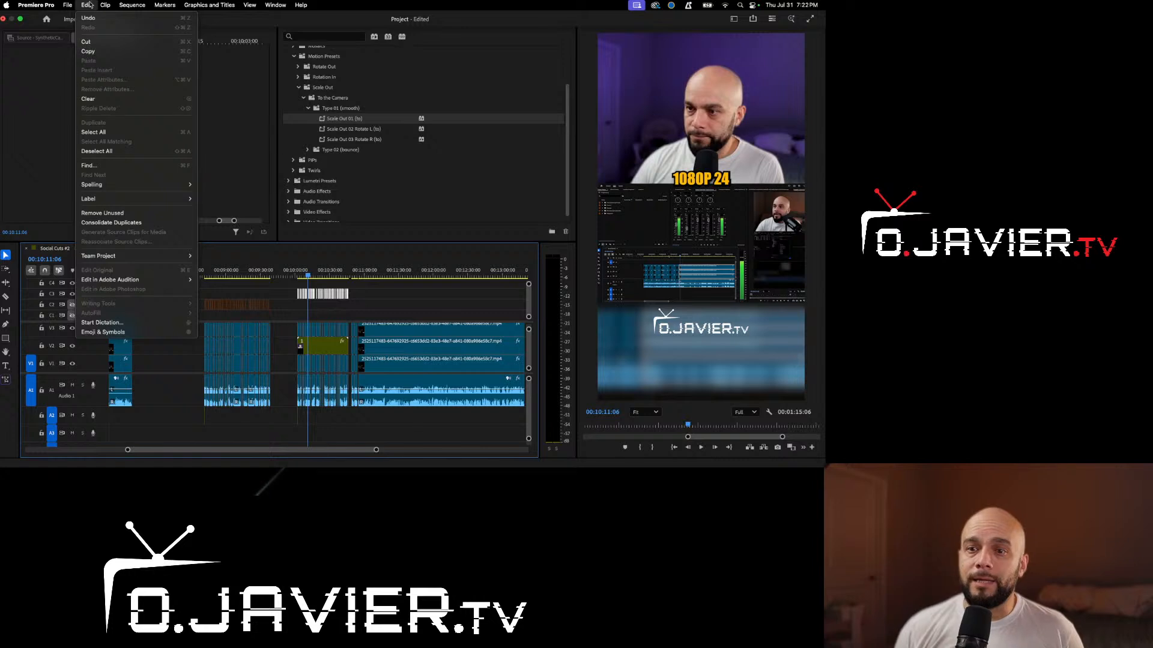
pyautogui.moveTo(69, 5)
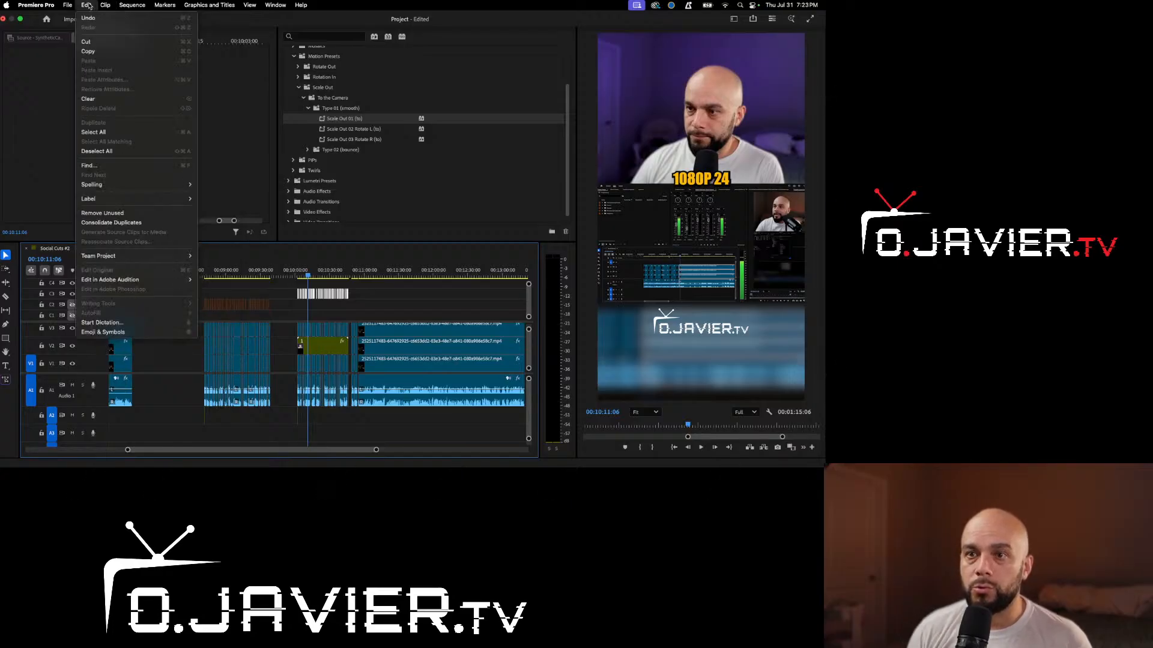
pyautogui.moveTo(140, 7)
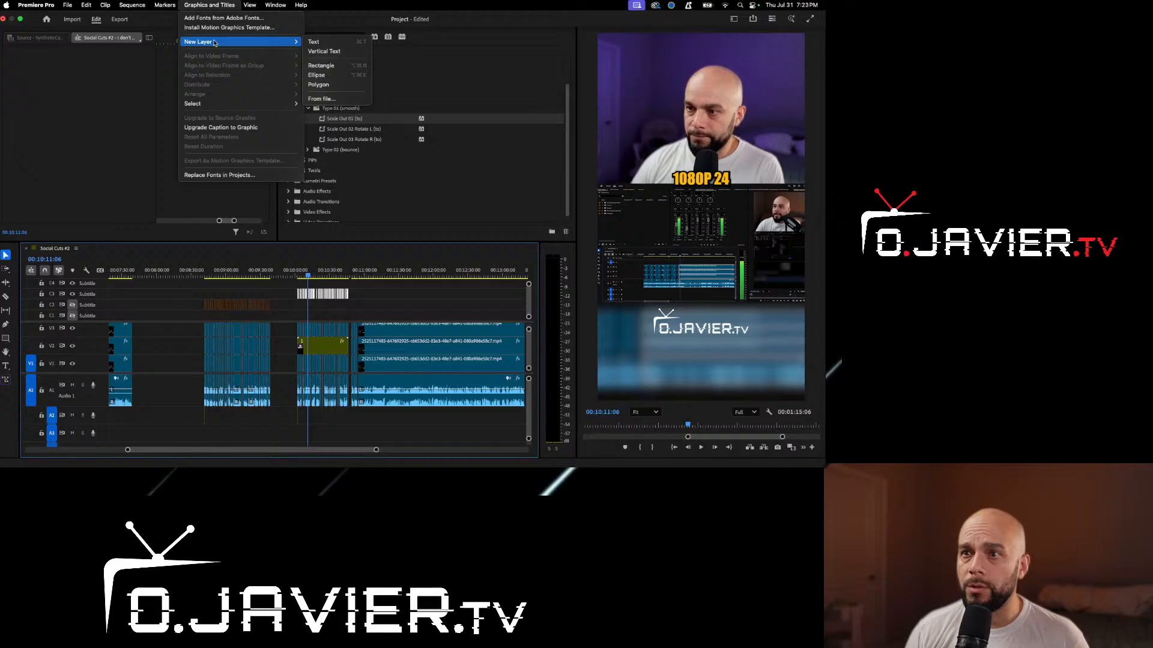
pyautogui.moveTo(243, 109)
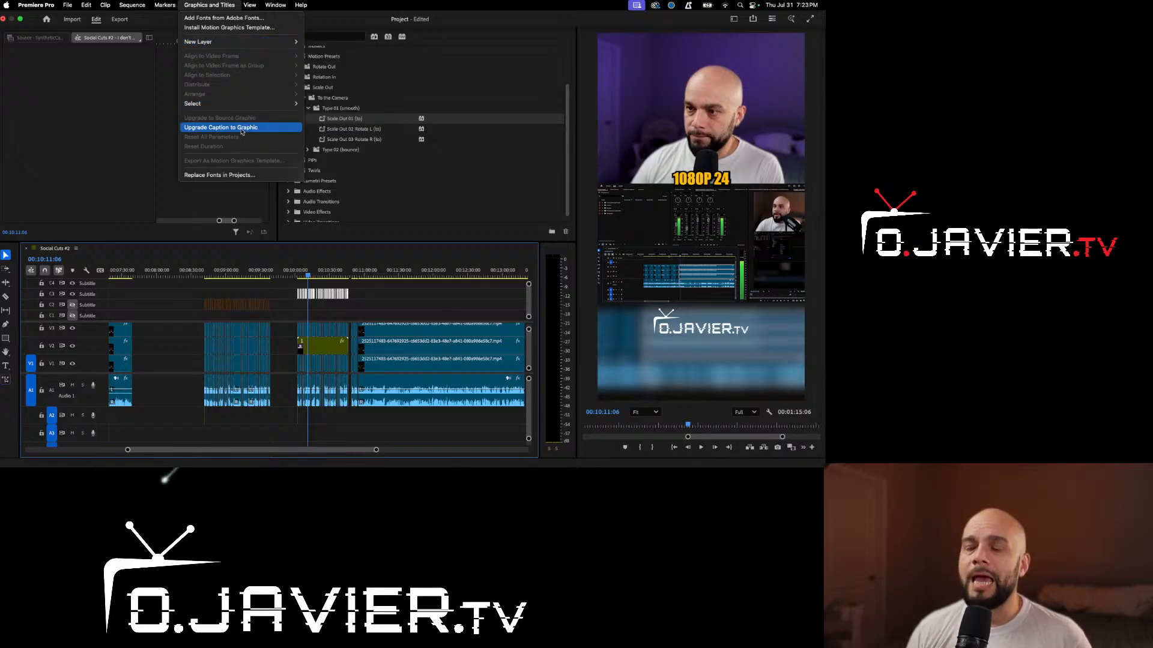
pyautogui.click(242, 131)
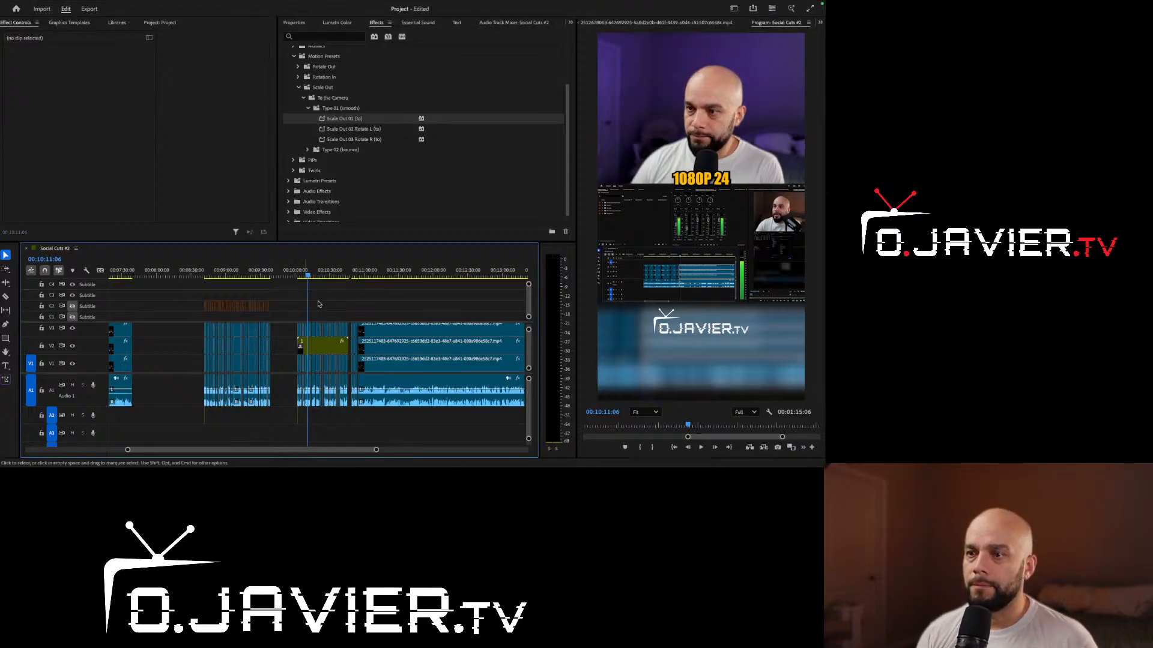
# Play the section with the converted caption graphics from its beginning and return to the motion presets
pyautogui.moveTo(308, 273); pyautogui.dragTo(298, 273)
pyautogui.press('space')
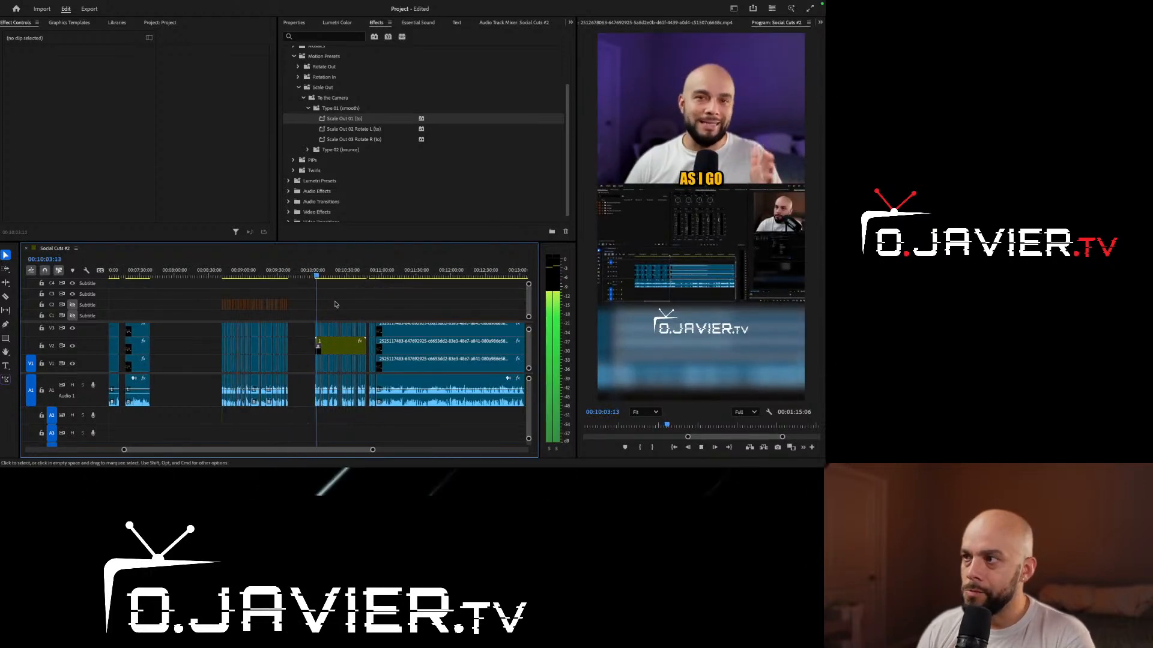
pyautogui.scroll(-1, 362, 217)
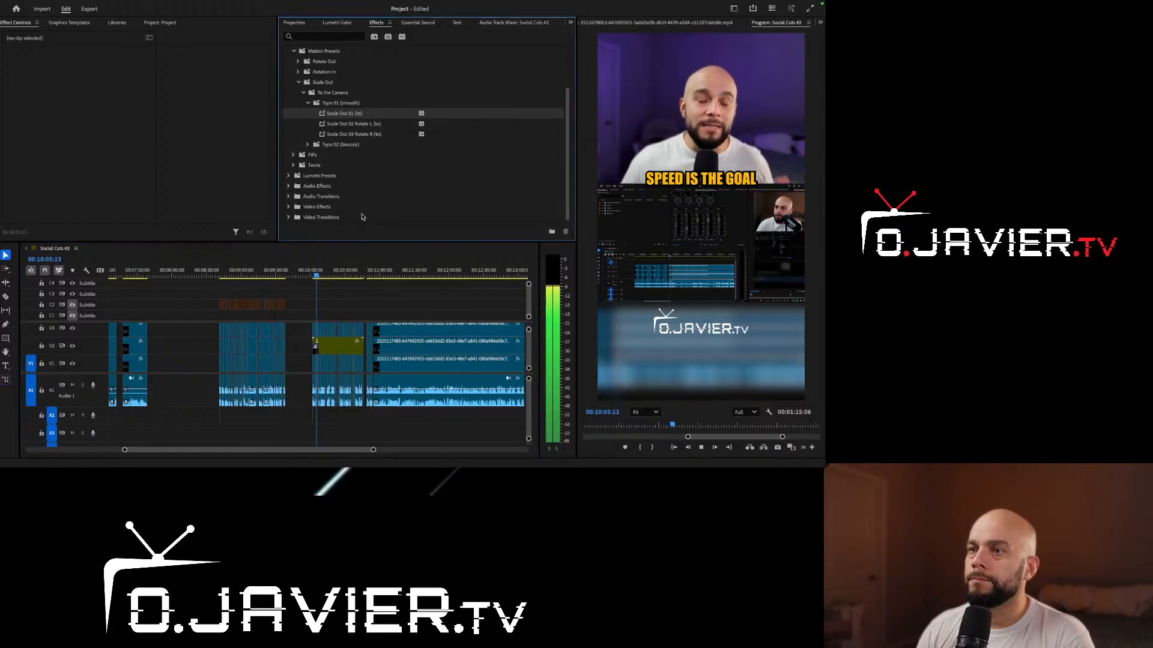
pyautogui.scroll(3, 360, 180)
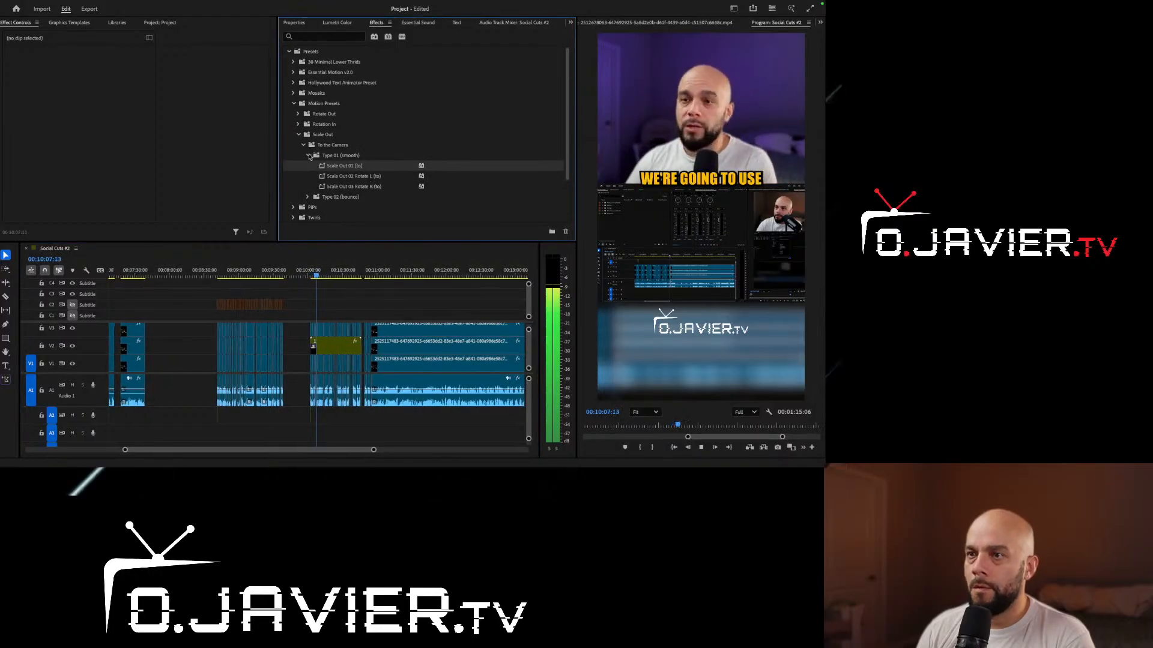